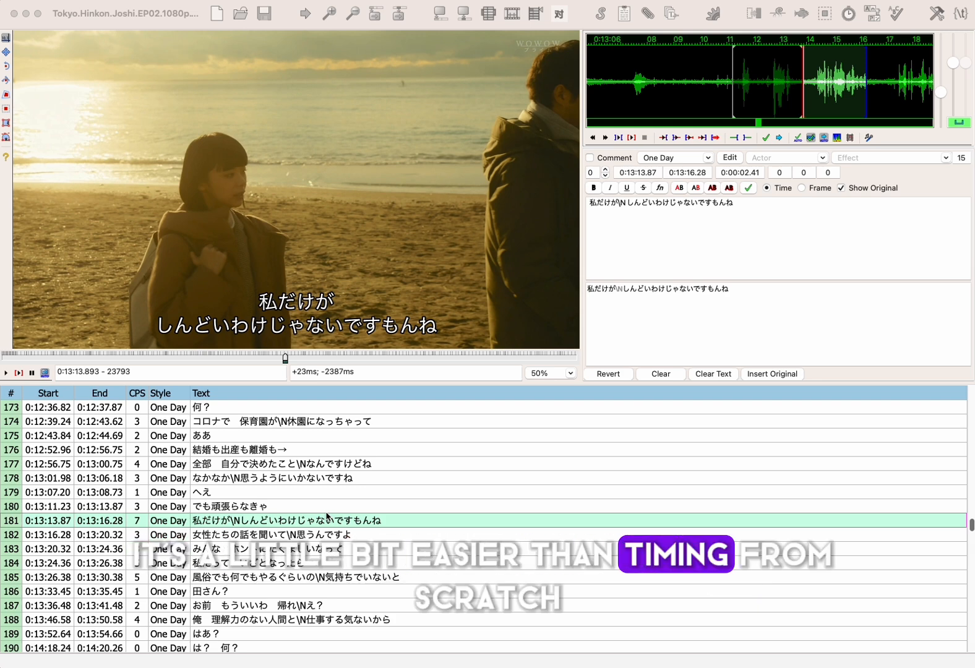
# - Extend the end time of subtitle line 181 to 0:13:16.82 and commit the timing change
pyautogui.click(235, 508)
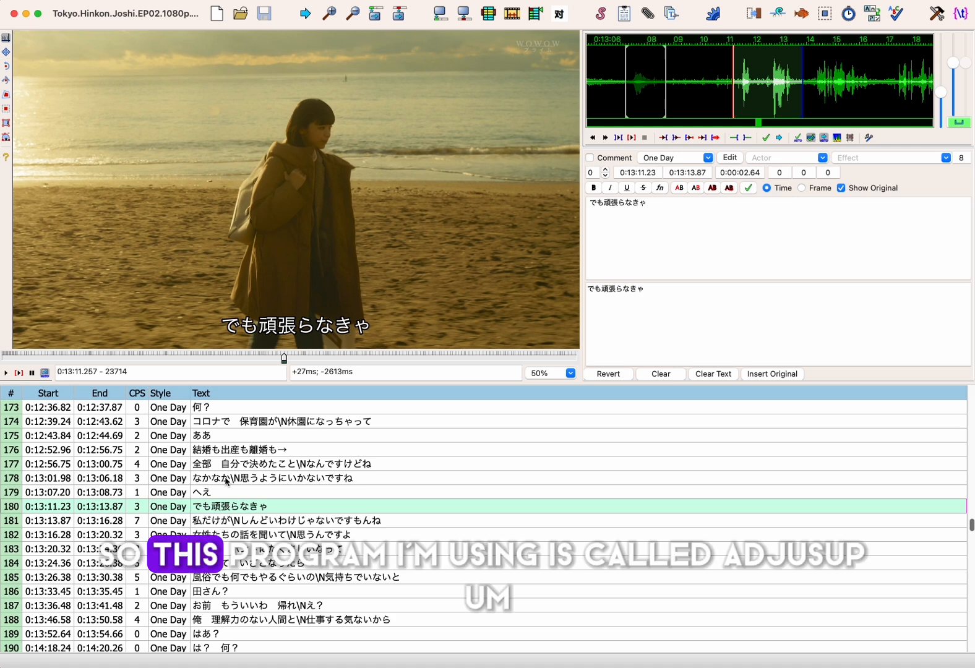
pyautogui.click(258, 524)
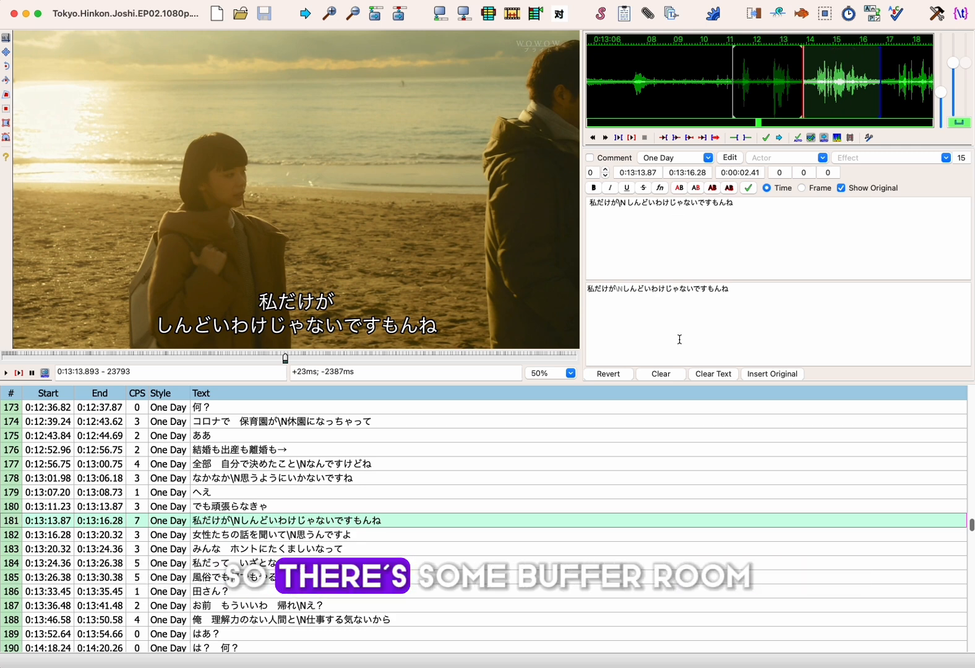
pyautogui.click(767, 141)
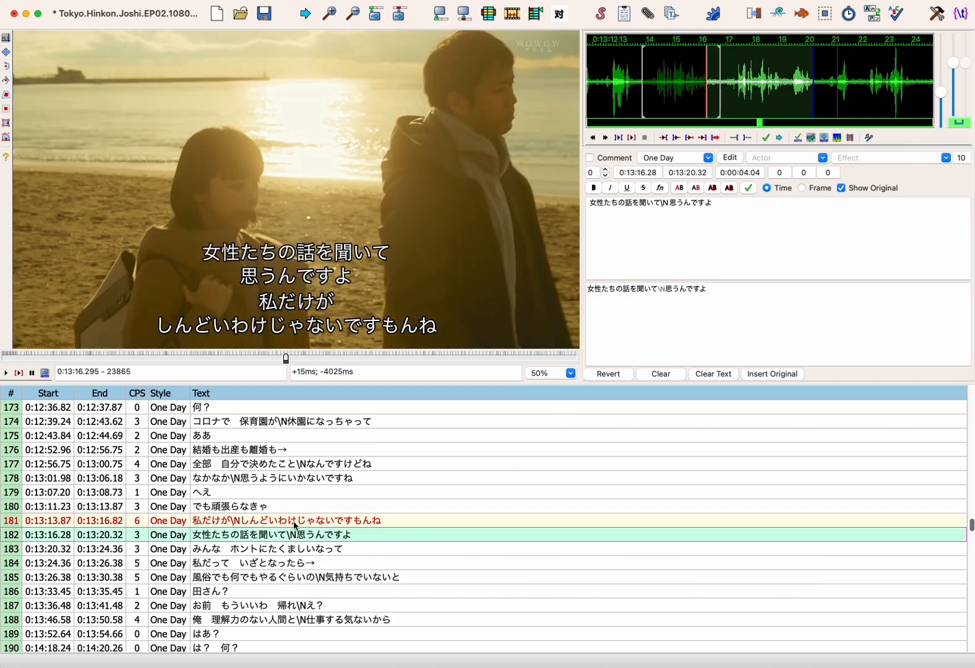
# - Play the video from line 181 and compare lines 181 and 182 to examine where their subtitles overlap
pyautogui.click(293, 526)
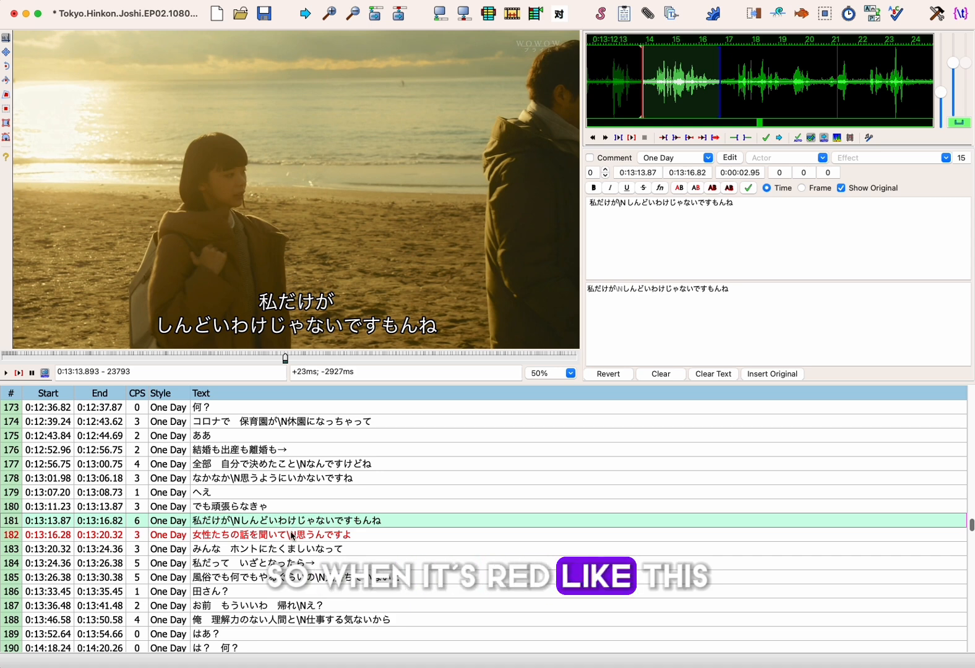
pyautogui.click(292, 537)
pyautogui.click(289, 526)
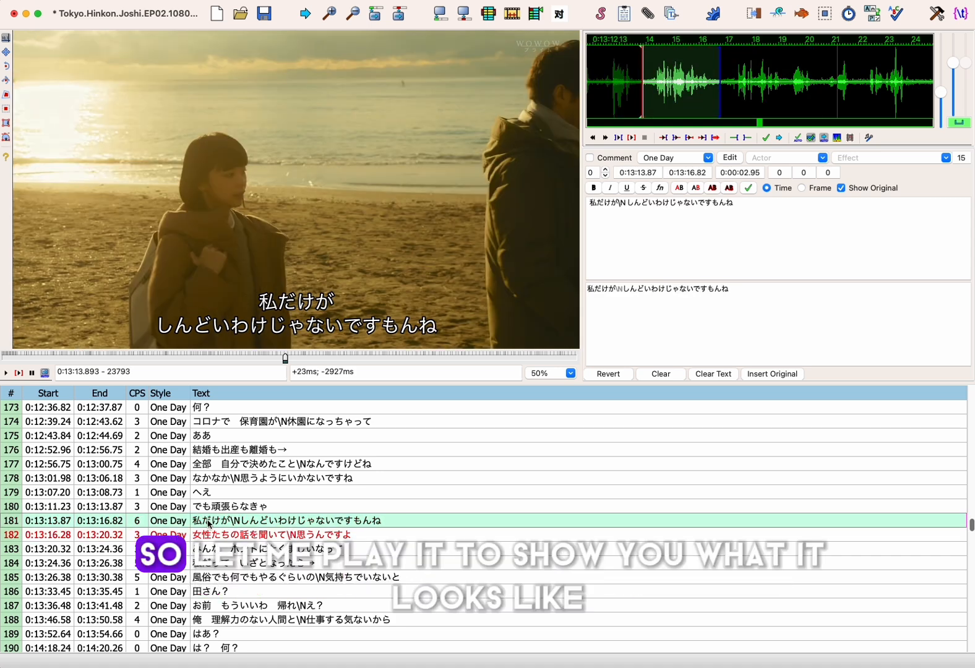
pyautogui.click(6, 373)
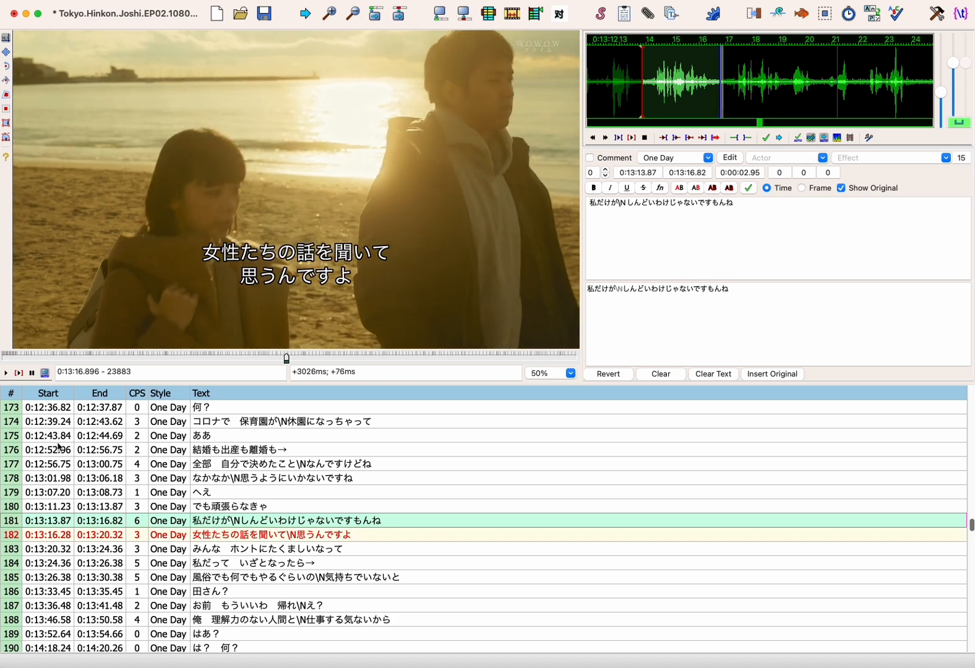
pyautogui.click(33, 373)
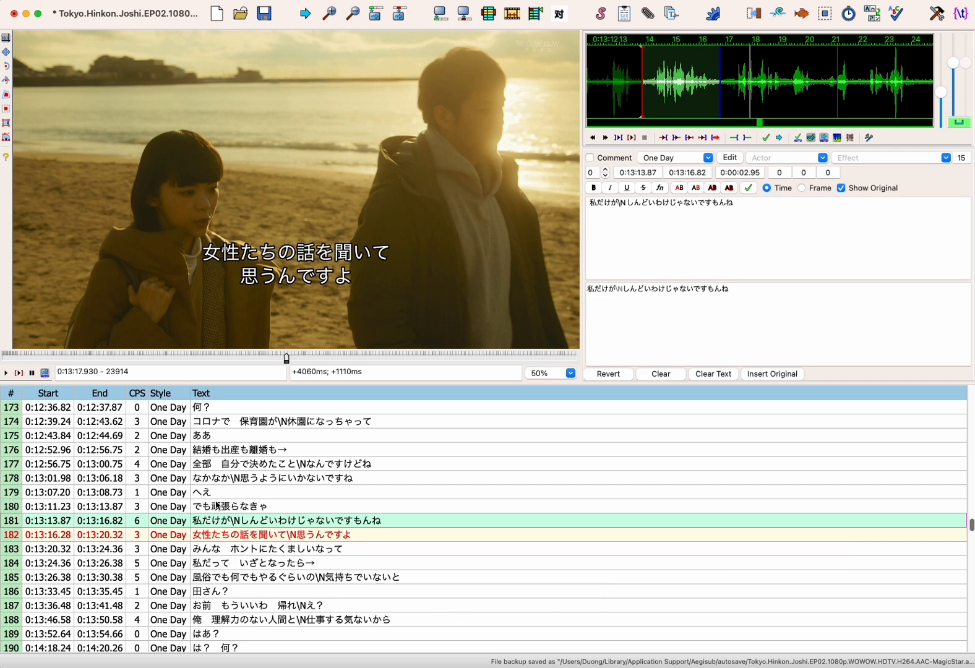
pyautogui.click(253, 536)
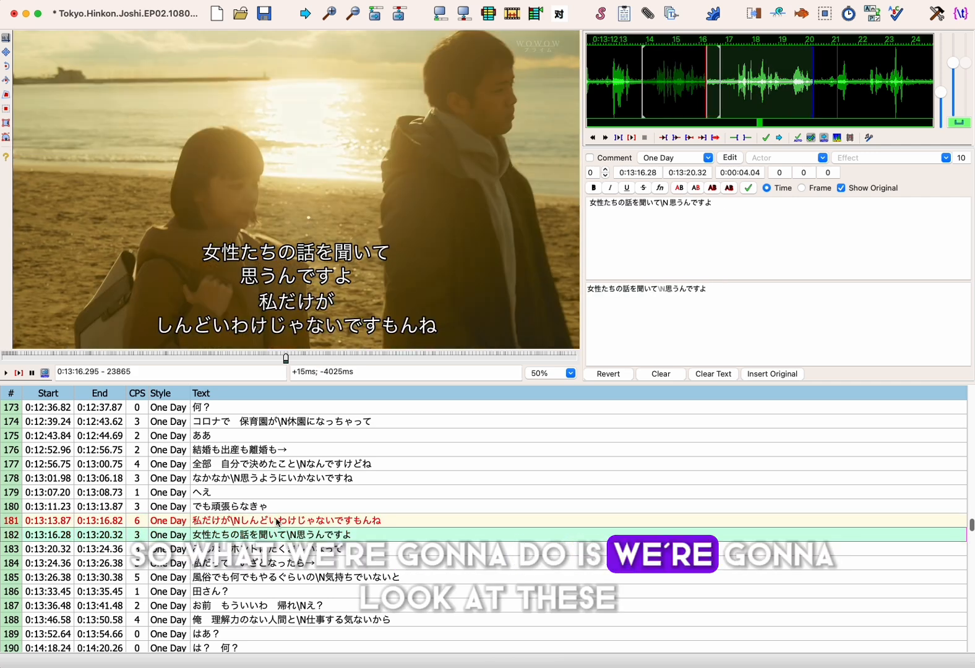
pyautogui.click(276, 522)
pyautogui.click(279, 535)
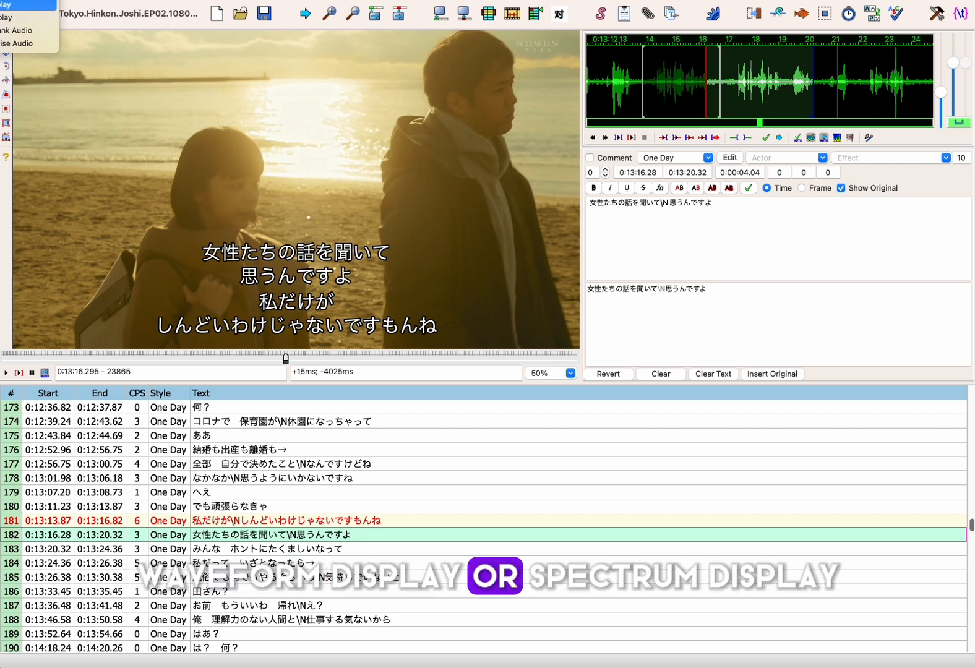
# - Switch the audio display to the spectrum view and return it to the waveform view
pyautogui.click(24, 5)
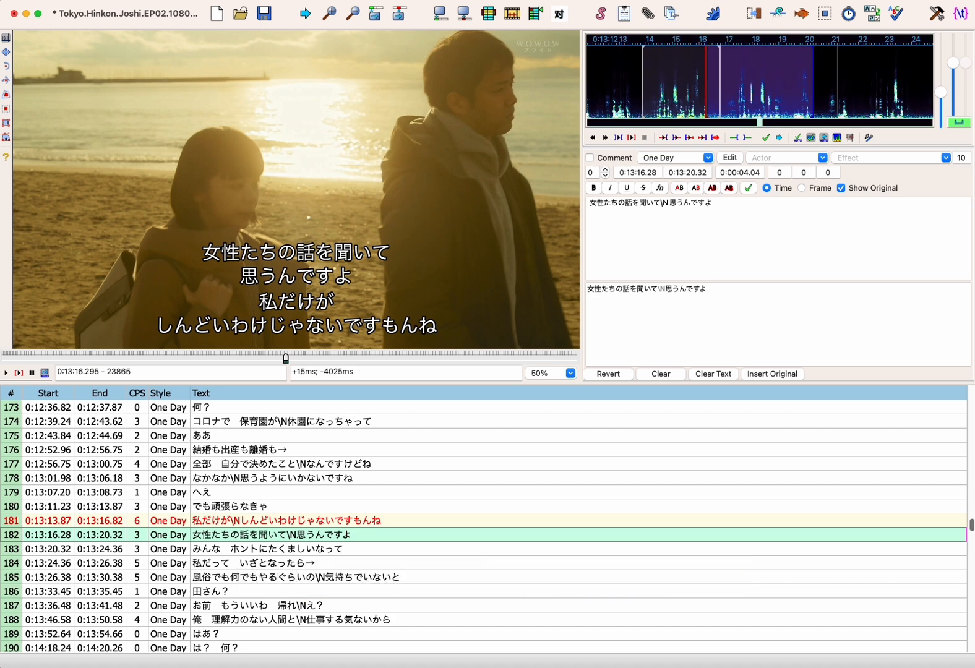
pyautogui.click(1, 1)
pyautogui.moveTo(1, 2)
pyautogui.click(28, 18)
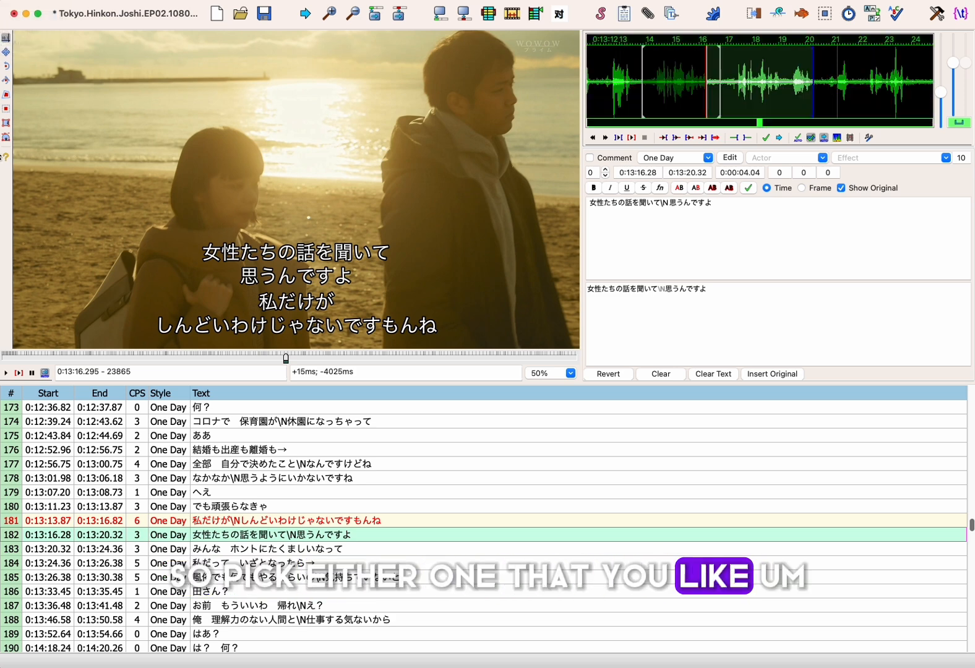
# - Make the times of subtitle lines 181 and 182 continuous by changing the start time of line 182
pyautogui.click(260, 524)
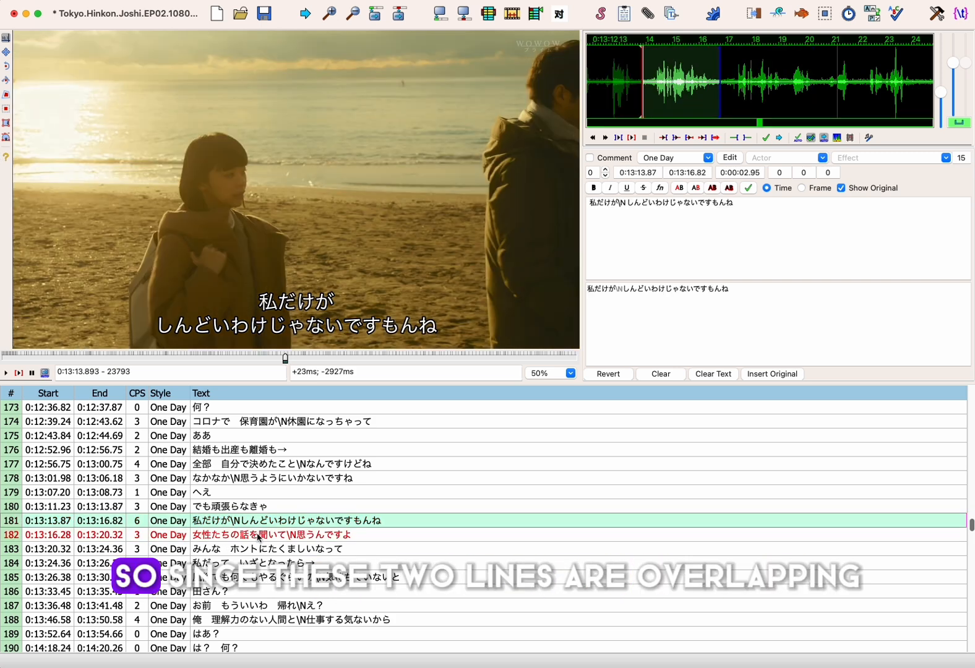
pyautogui.click(258, 537)
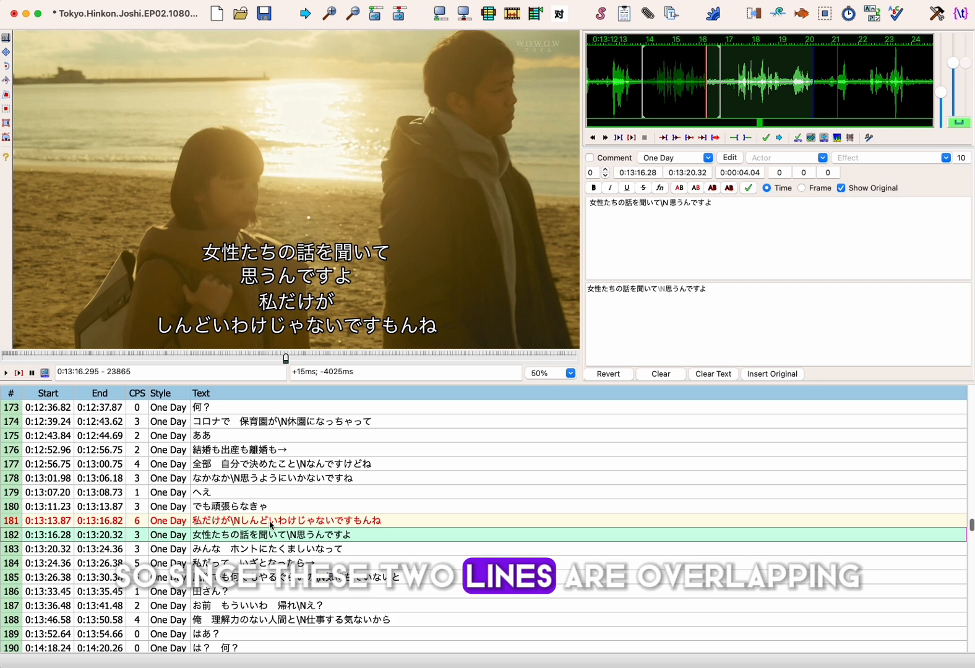
pyautogui.click(280, 525)
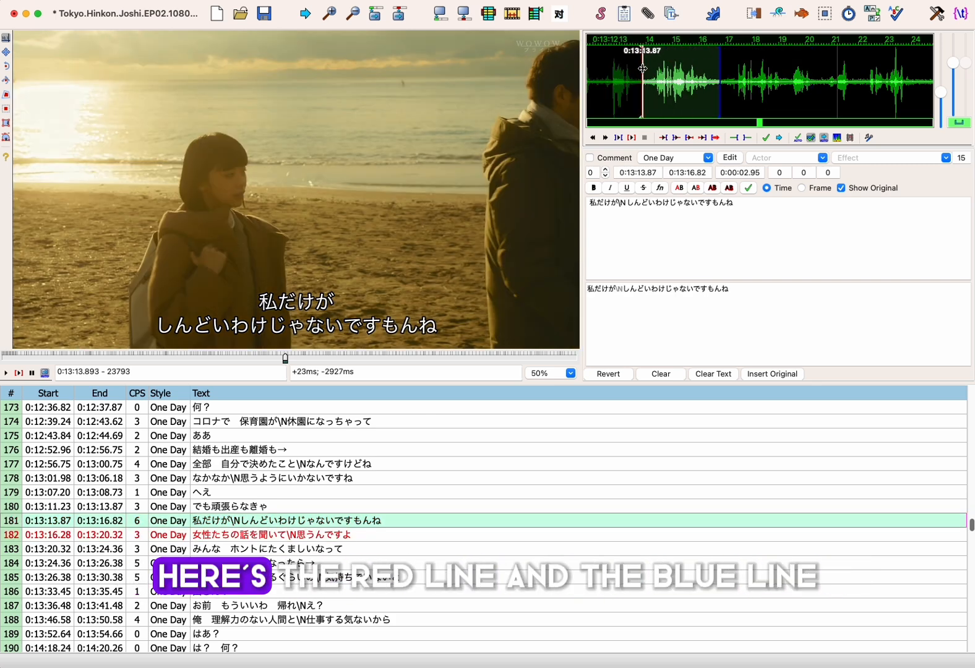
pyautogui.click(328, 534)
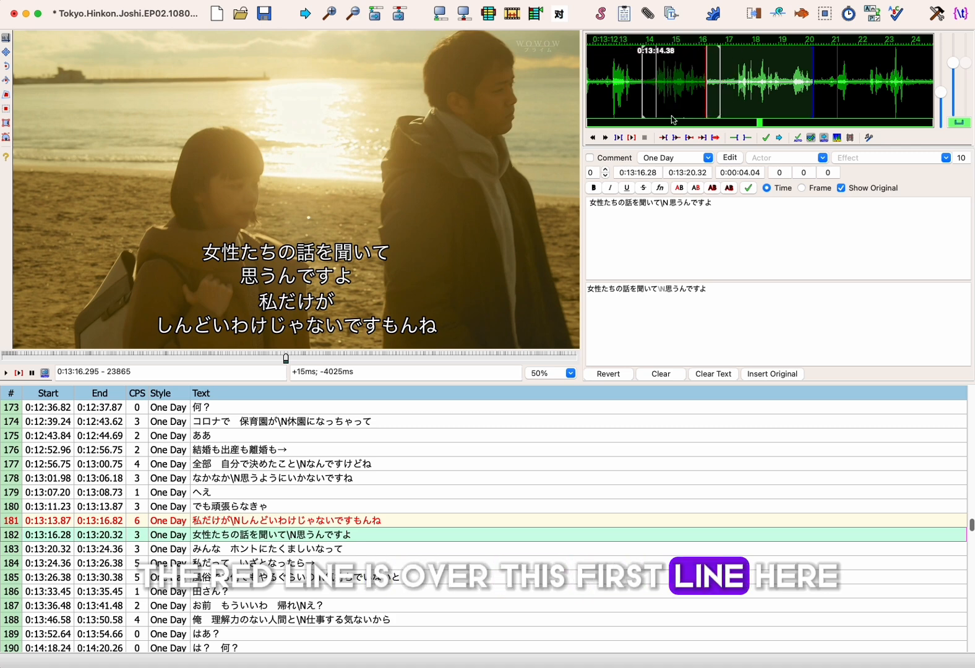
pyautogui.keyDown('shift'); pyautogui.click(266, 523); pyautogui.keyUp('shift')
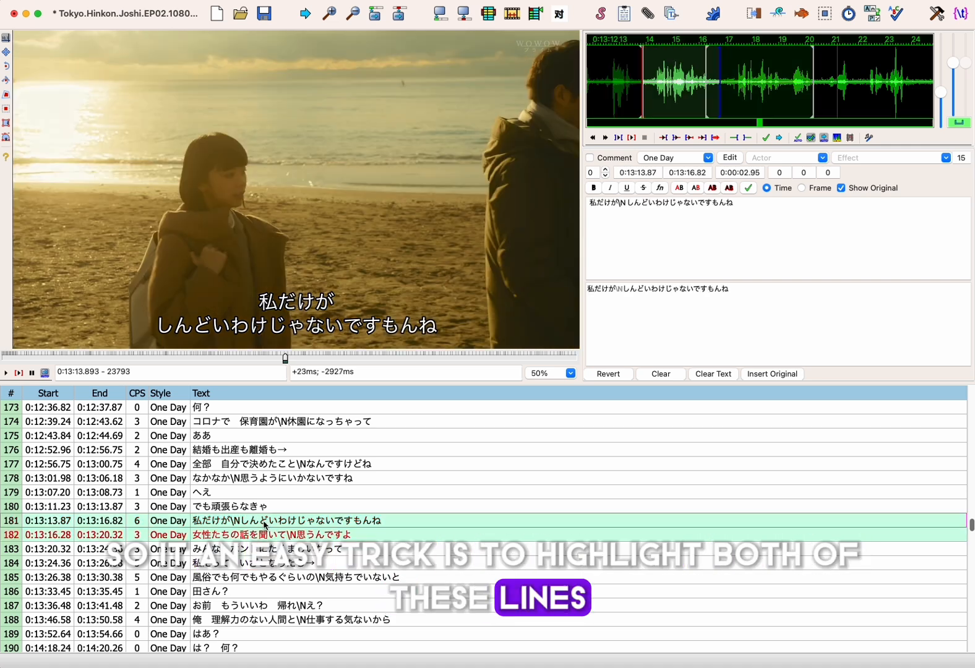
pyautogui.rightClick(265, 525)
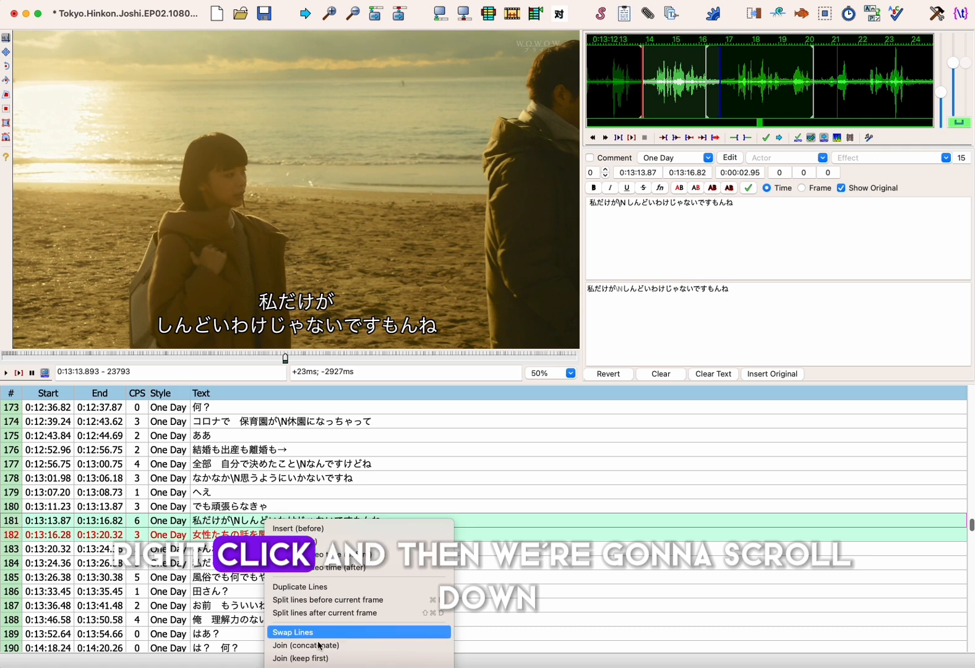
pyautogui.scroll(-5, 317, 636)
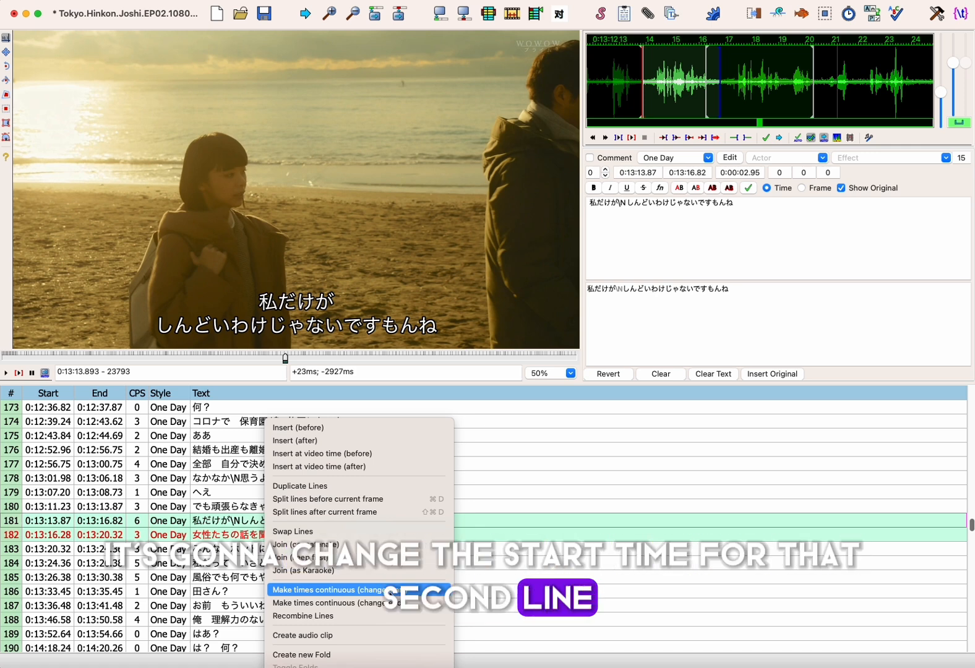
pyautogui.click(382, 593)
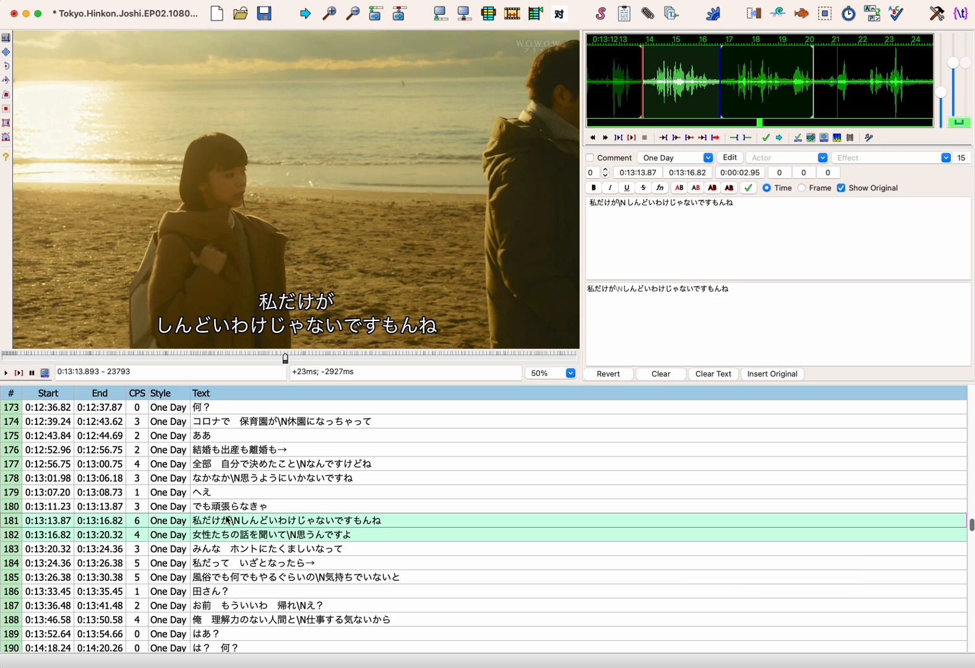
# - Check the adjoining times of lines 181 and 182 and save the subtitle file
pyautogui.click(111, 521)
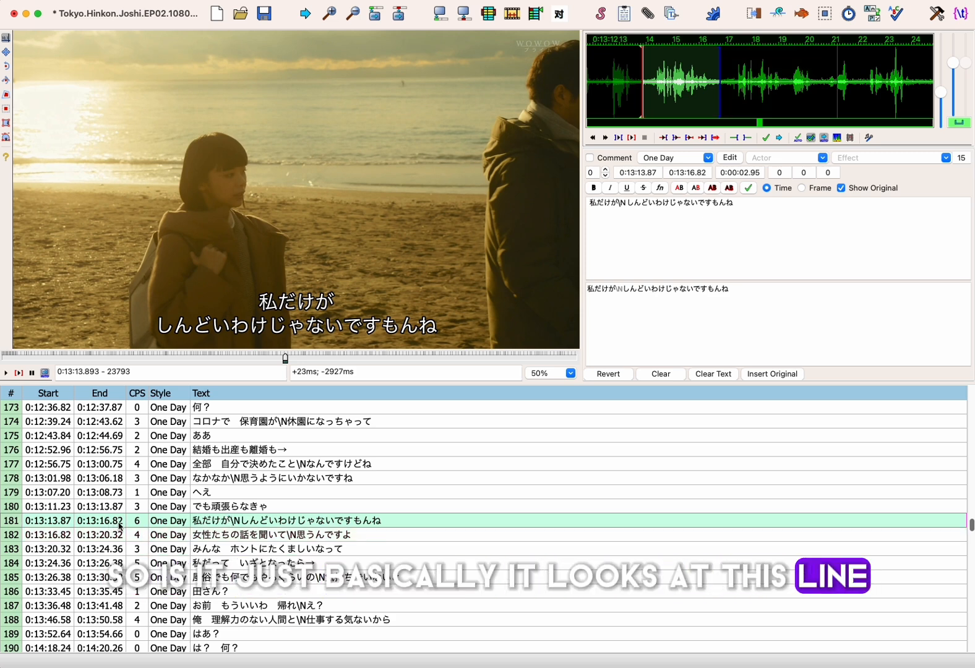
pyautogui.click(62, 536)
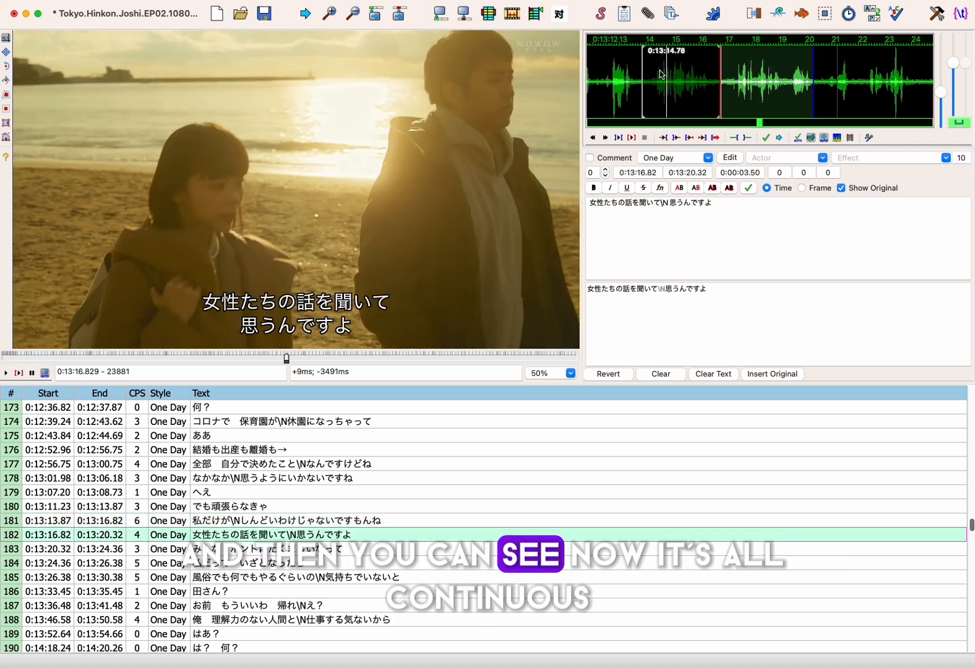
pyautogui.click(251, 522)
pyautogui.press('super+s')
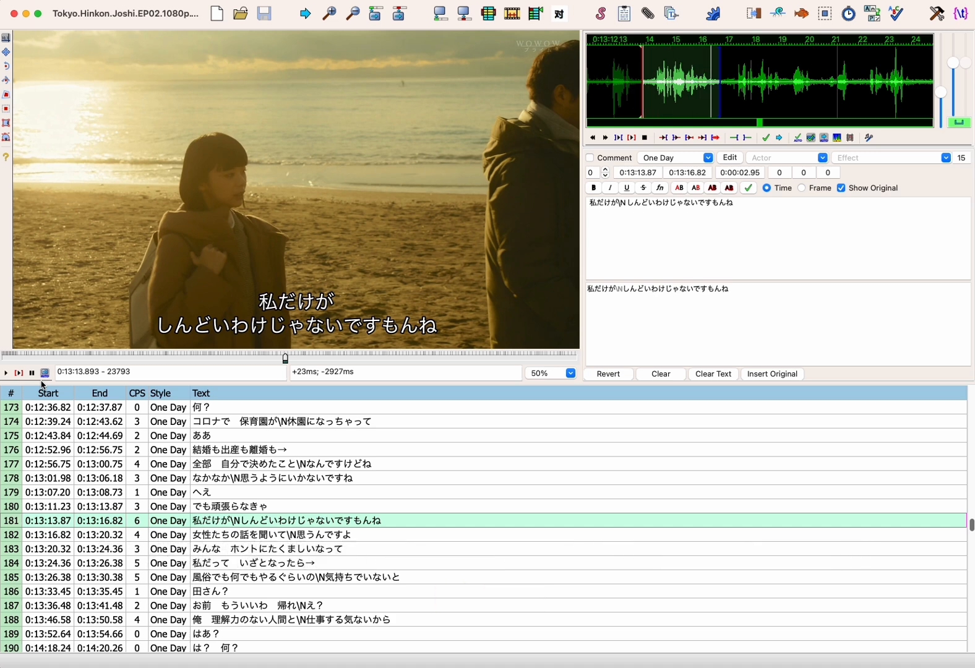
# - Play the video from line 181 through line 182 to check the corrected subtitle timing, and stop playback
pyautogui.click(178, 536)
pyautogui.click(177, 523)
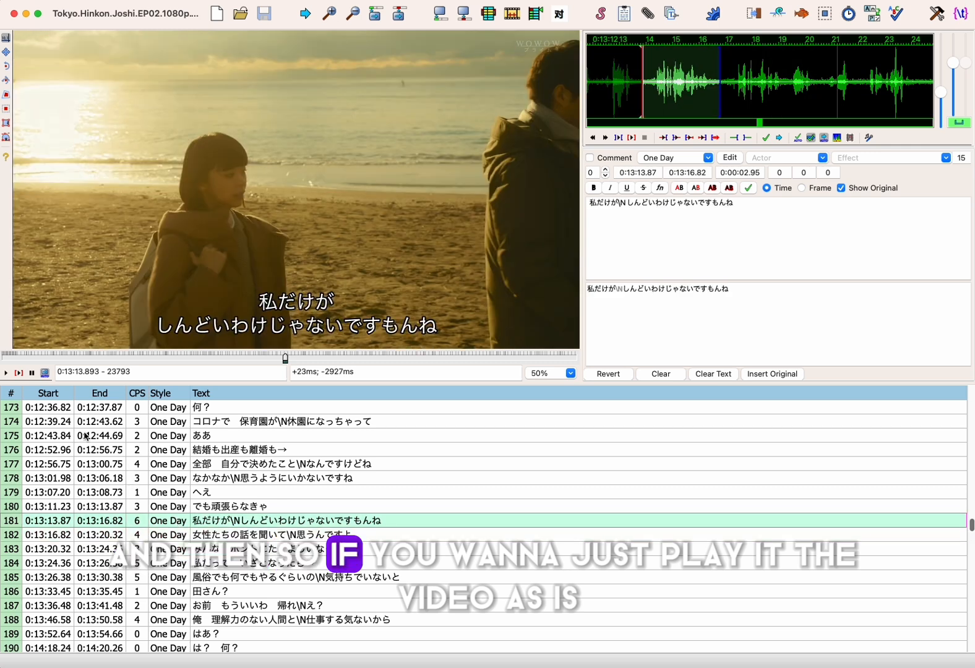
pyautogui.click(6, 373)
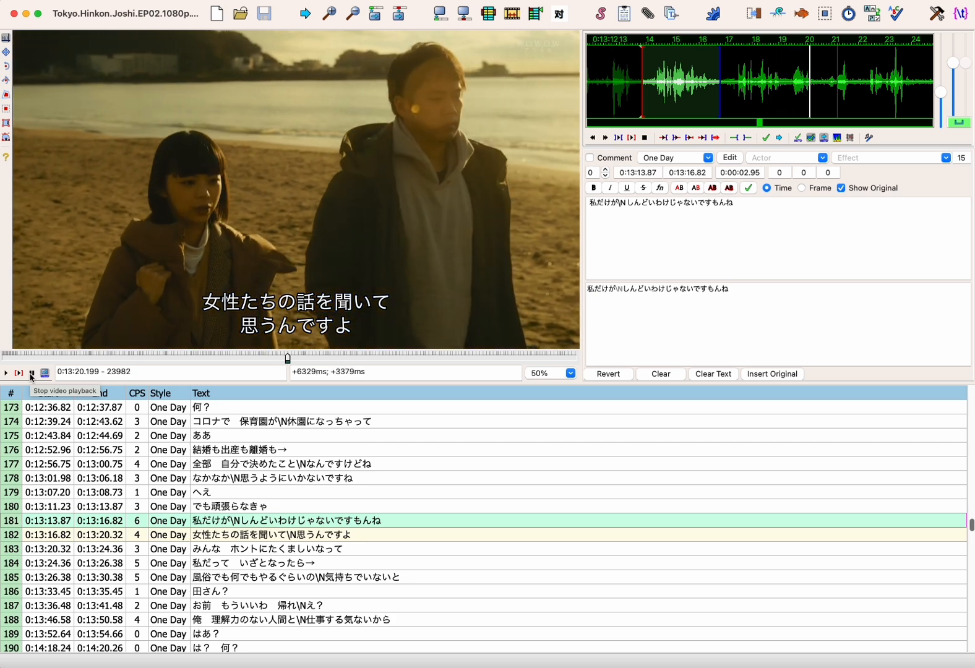
pyautogui.click(31, 375)
# - Set line 182 to end at 0:13:20.69 and line 183 to start at 0:13:20.93, committing both and saving the file
pyautogui.click(317, 534)
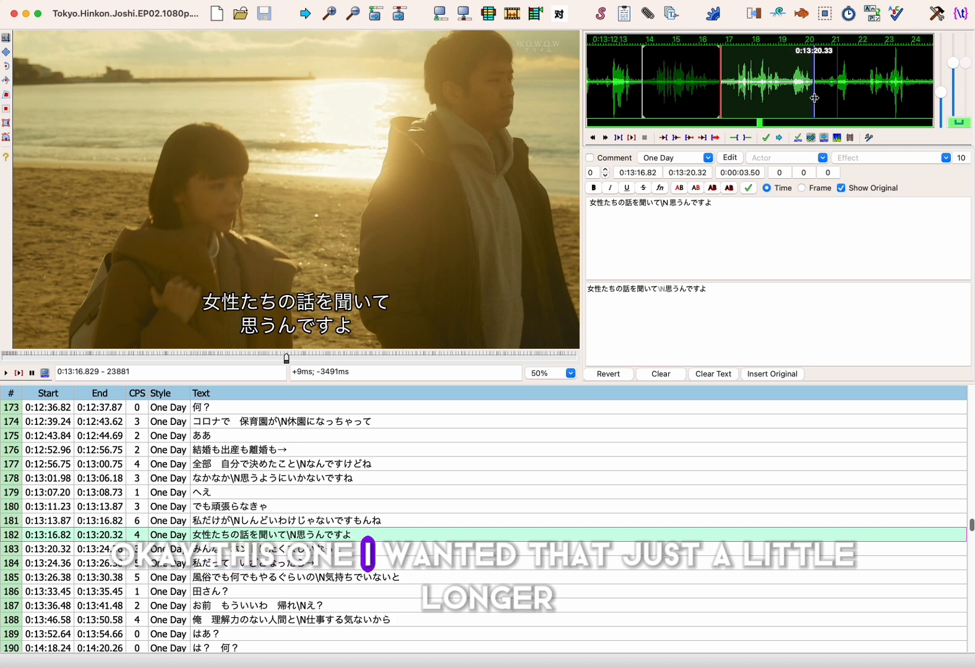
pyautogui.click(767, 136)
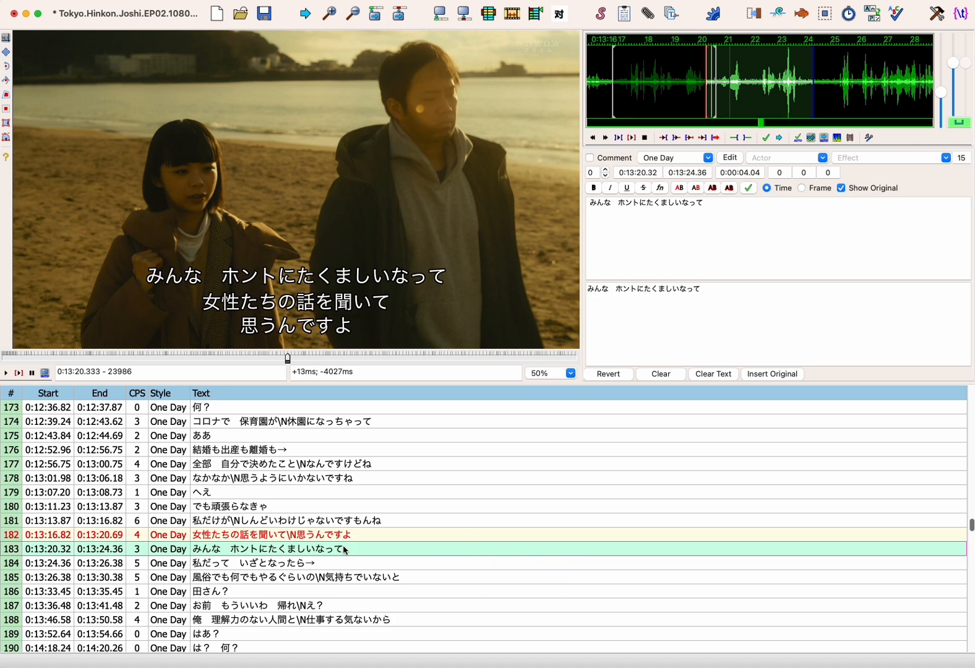
pyautogui.click(724, 94)
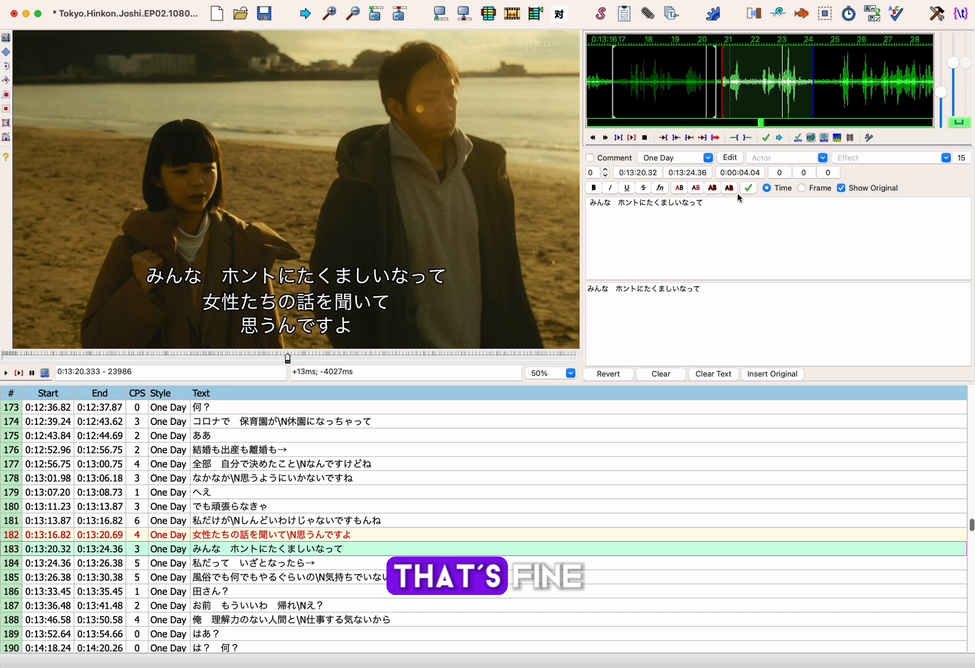
pyautogui.click(765, 139)
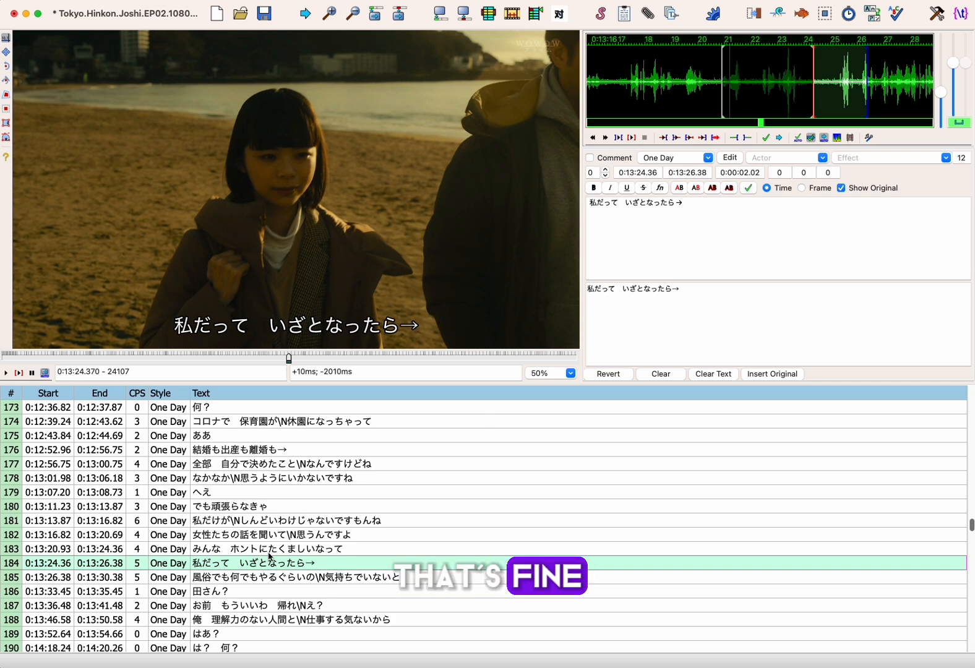
pyautogui.press('super+s')
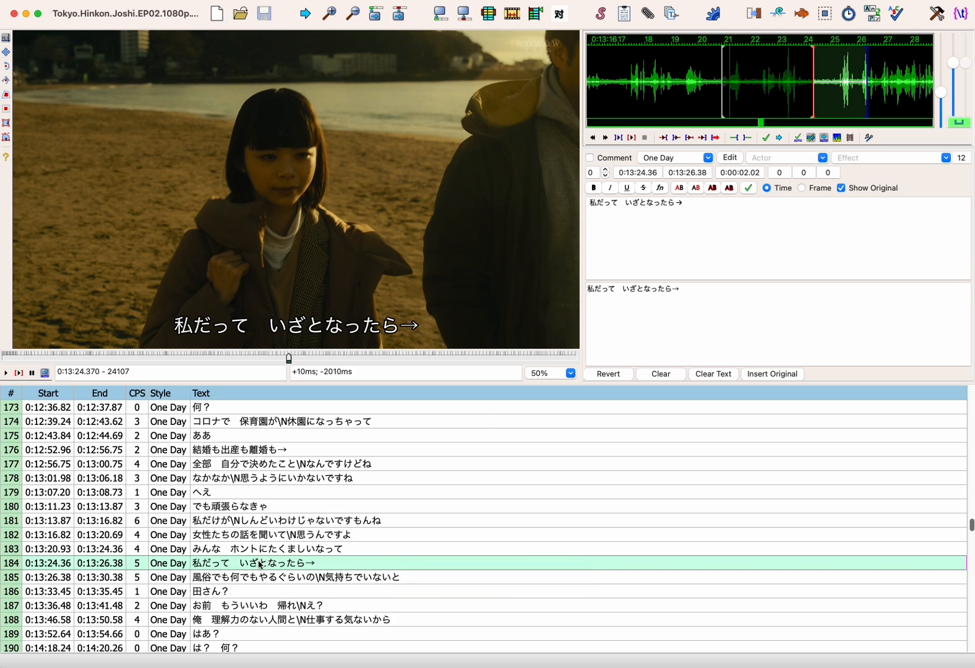
# - Retime subtitle line 184 to start at 0:13:25.11 and end at 0:13:26.87, and commit the change
pyautogui.click(835, 102)
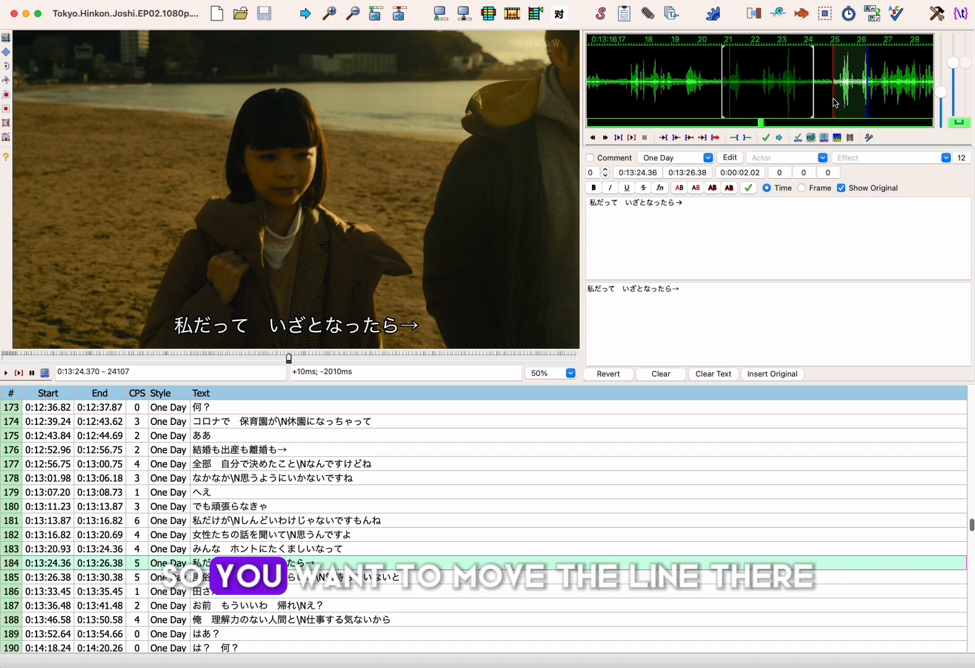
pyautogui.rightClick(878, 97)
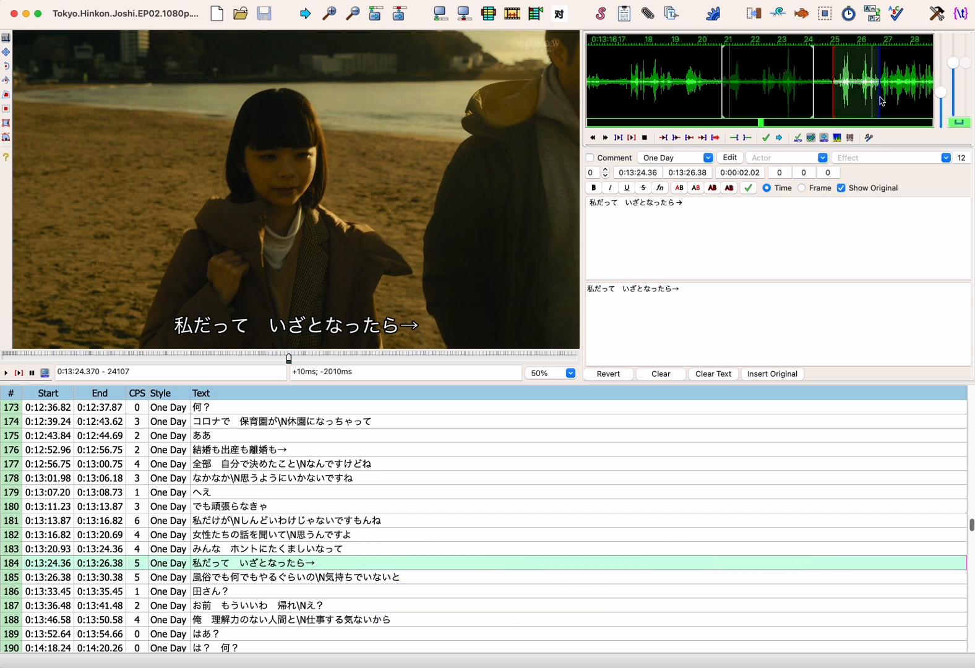
pyautogui.click(765, 138)
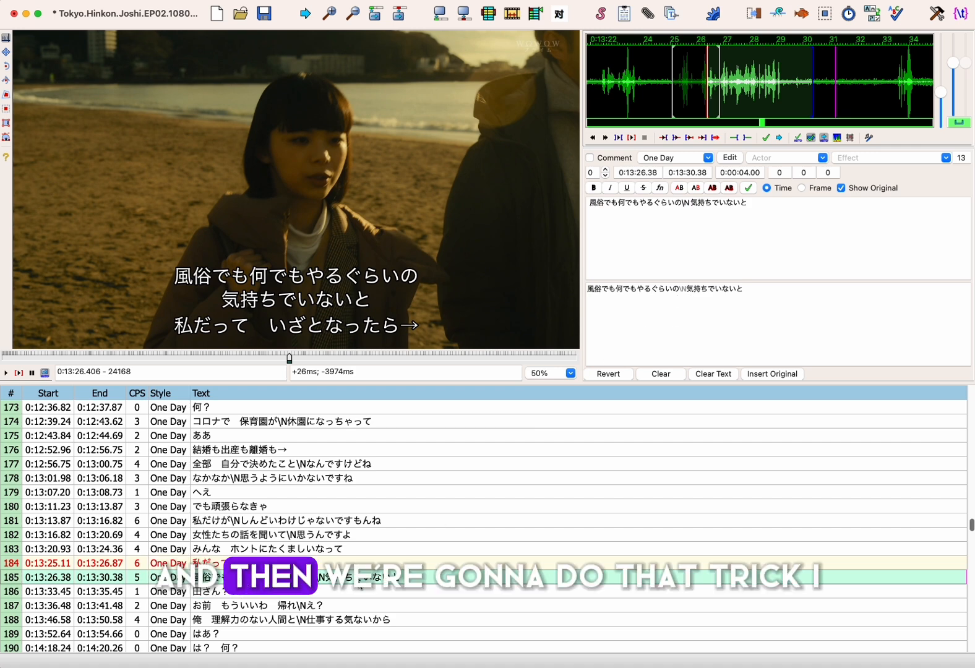
# - Make the times of lines 184 and 185 continuous by changing the start of line 185, and check both lines
pyautogui.rightClick(335, 563)
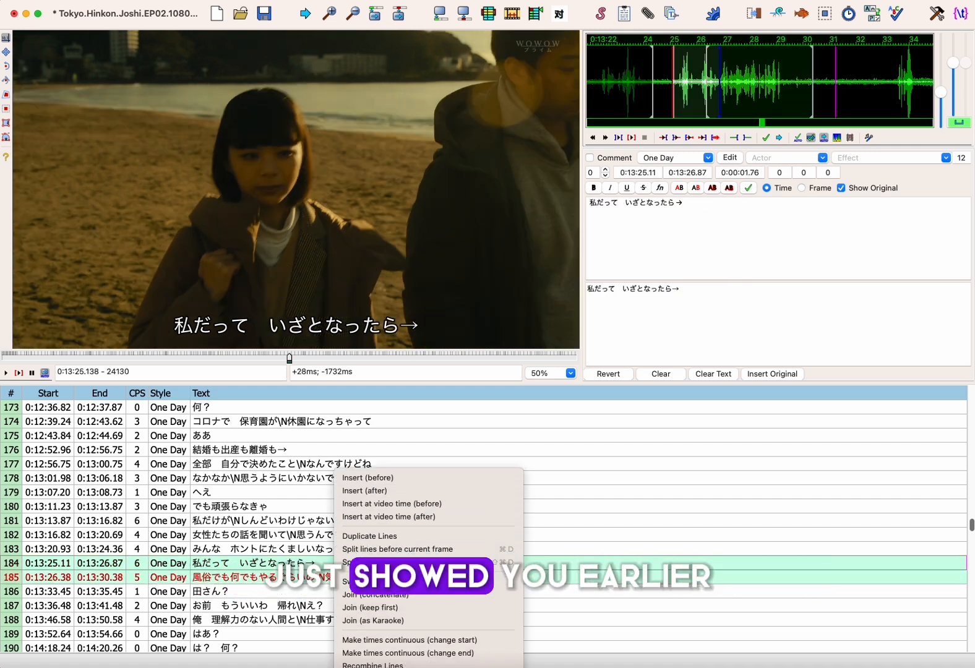
pyautogui.click(410, 639)
pyautogui.click(312, 564)
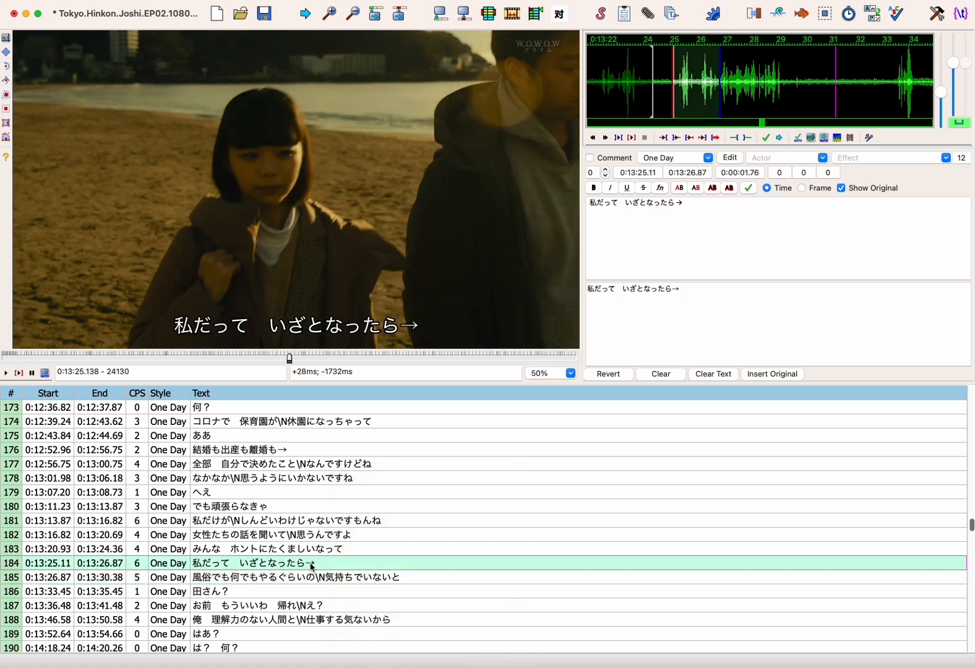
pyautogui.click(311, 580)
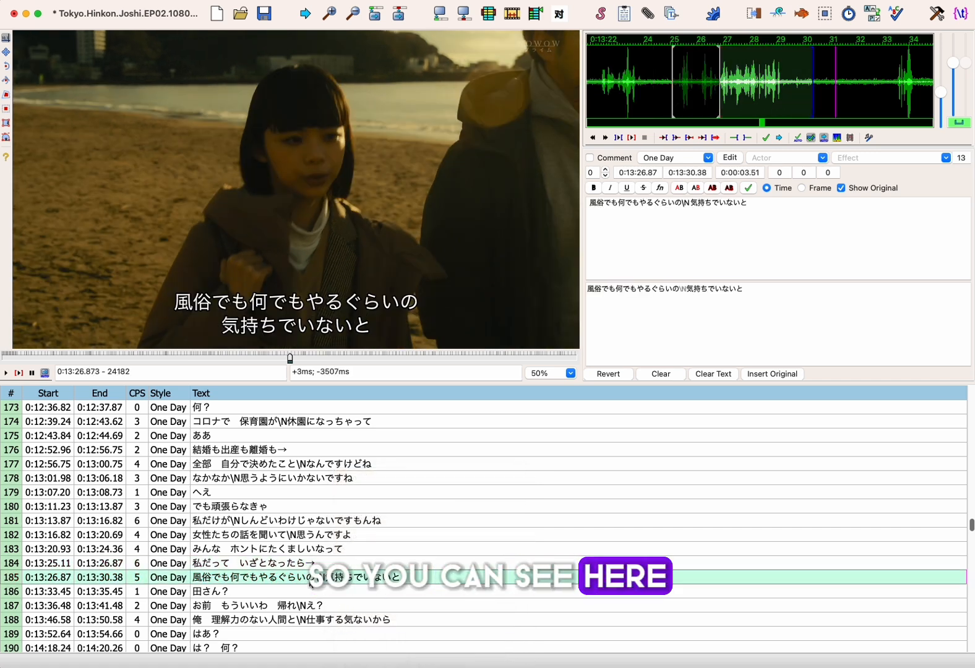
# - Save the subtitle file, then set line 186 to end at 0:13:34.62 and commit the change
pyautogui.click(277, 592)
pyautogui.press('super+s')
pyautogui.scroll(-2, 309, 529)
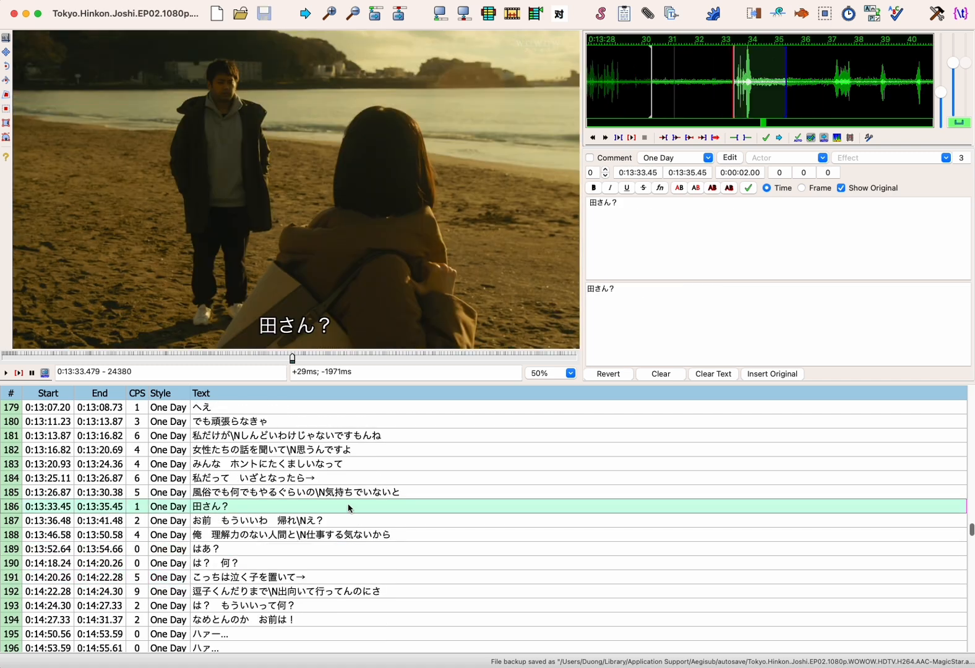
pyautogui.scroll(-1, 350, 509)
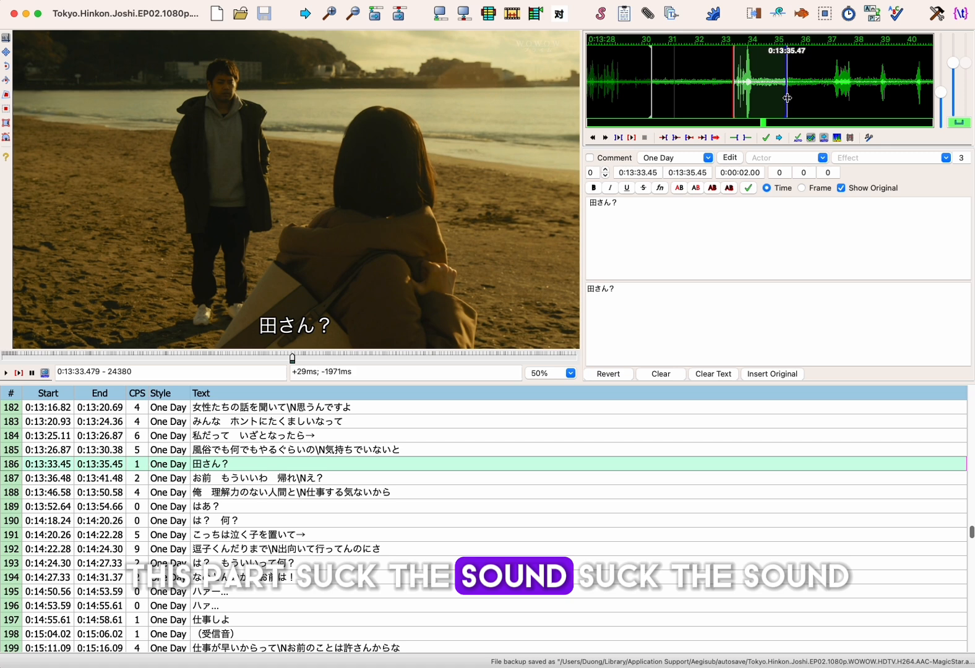
pyautogui.moveTo(786, 98); pyautogui.dragTo(765, 100)
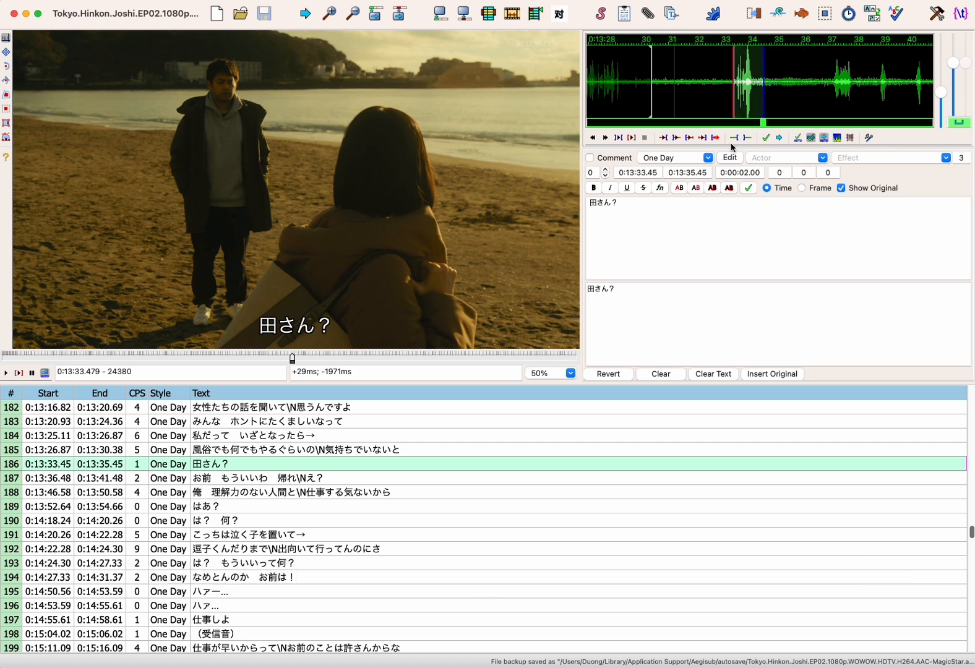
pyautogui.click(766, 138)
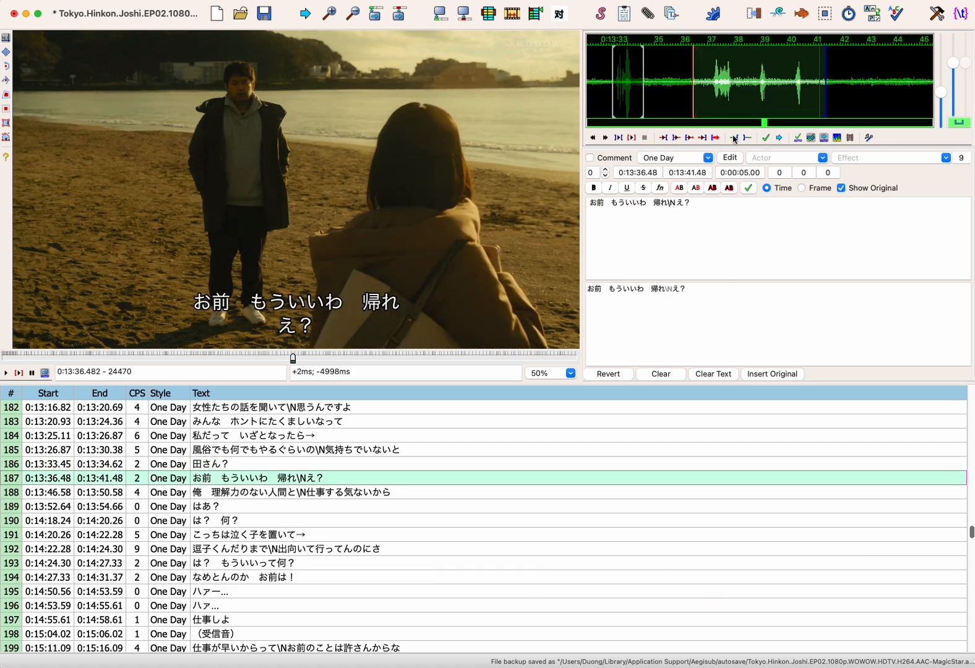
# - Retime line 187 to run from 0:13:37.00 to 0:13:41.09 and set line 188 to end at 0:13:50.29, committing both
pyautogui.click(707, 113)
pyautogui.press('space')
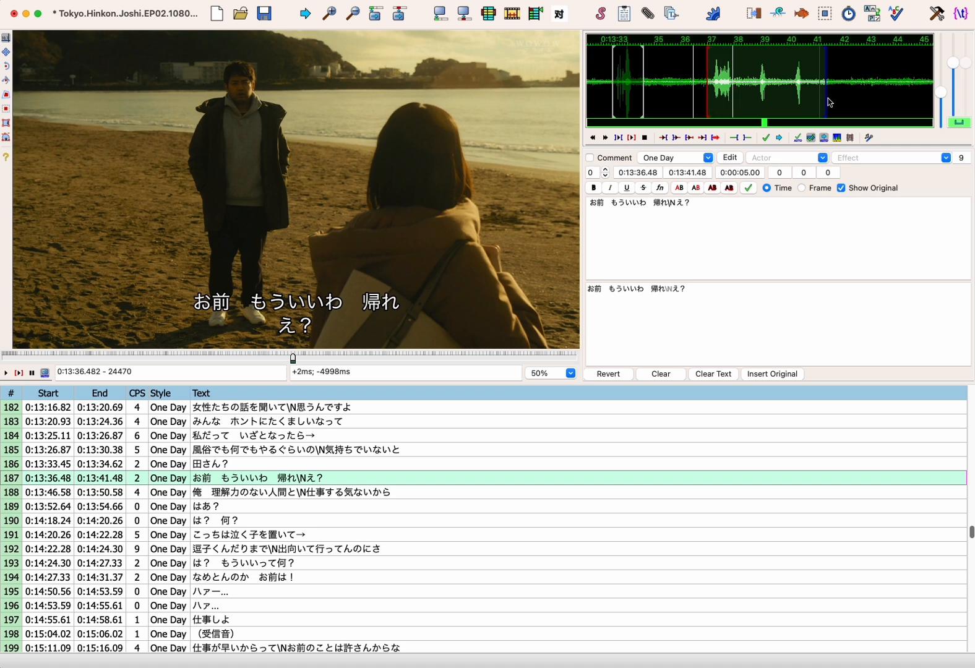
pyautogui.moveTo(830, 102); pyautogui.dragTo(817, 102)
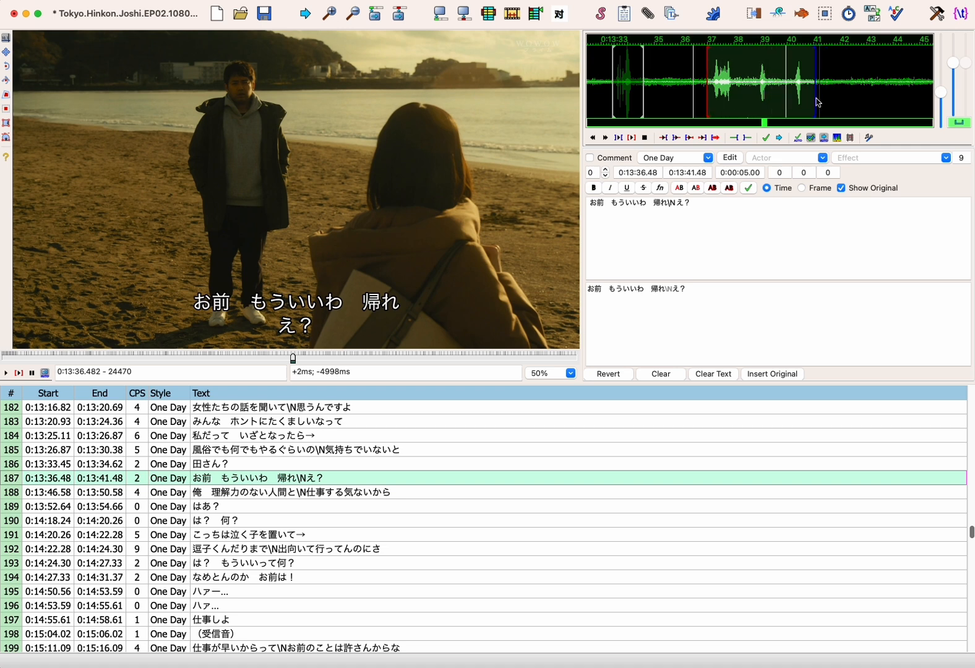
pyautogui.click(766, 137)
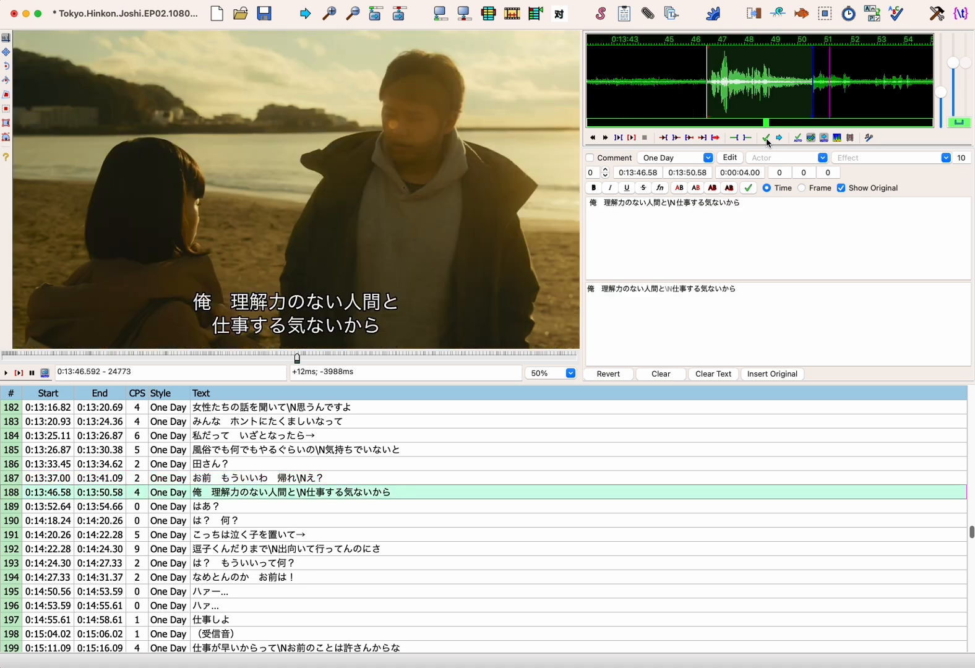
pyautogui.moveTo(812, 106); pyautogui.dragTo(805, 109)
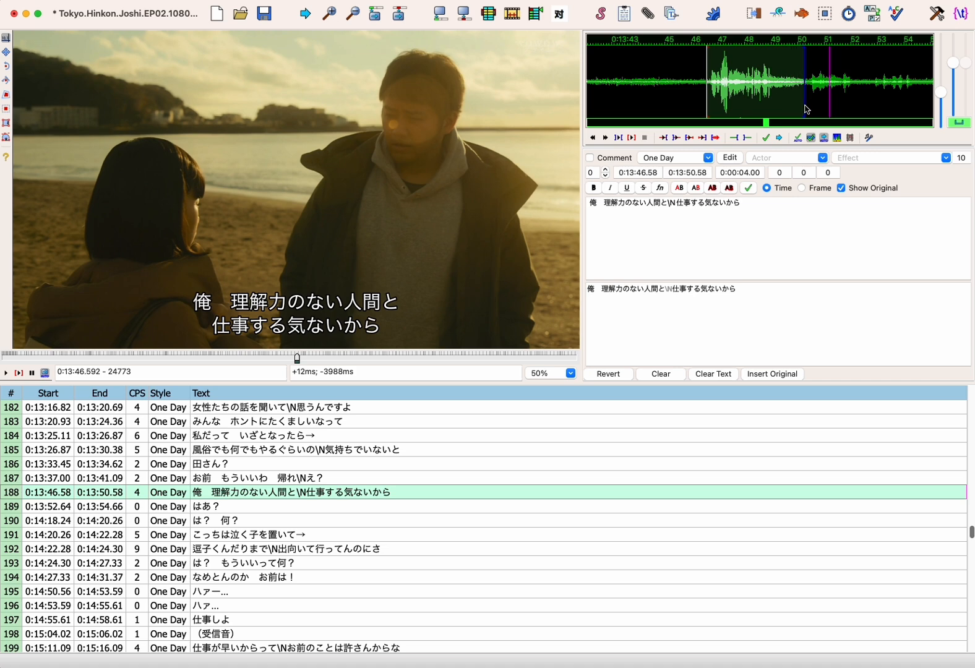
pyautogui.click(766, 138)
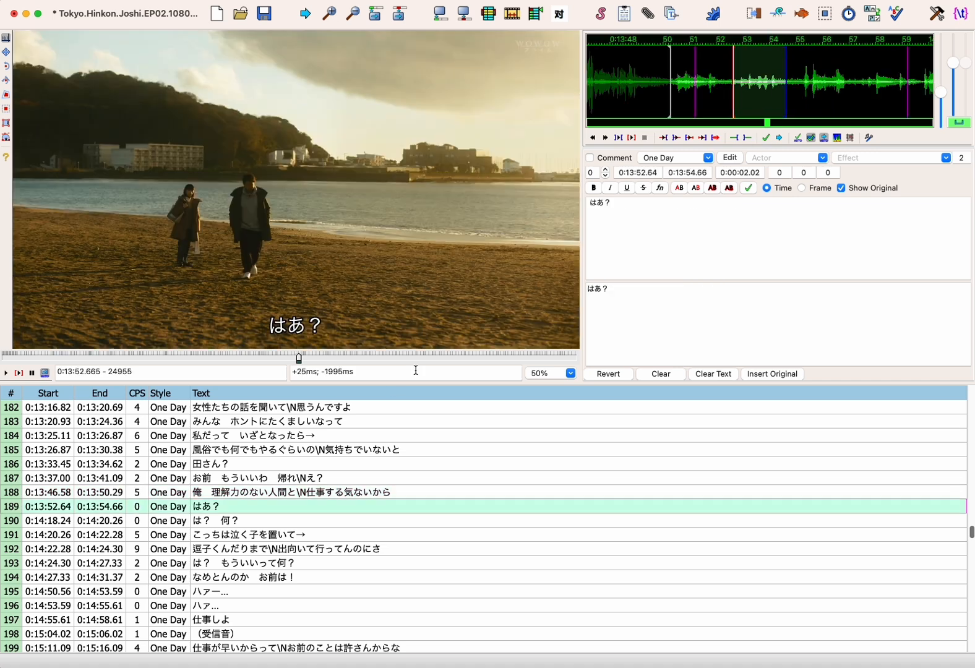
# - Add a dash and space before each of the two speakers' parts in the text of line 187
pyautogui.click(288, 481)
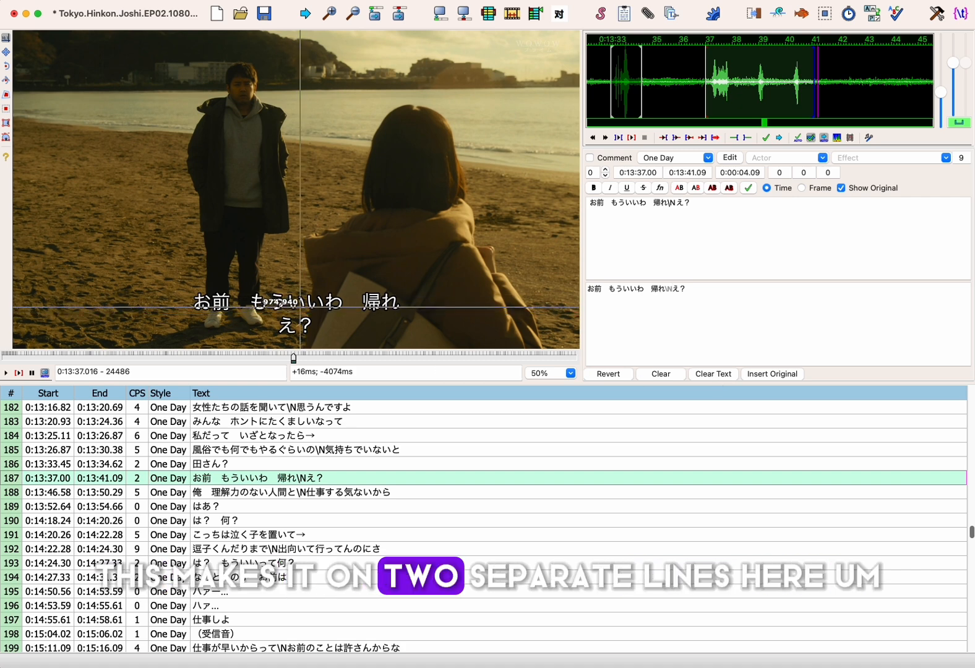
pyautogui.click(711, 301)
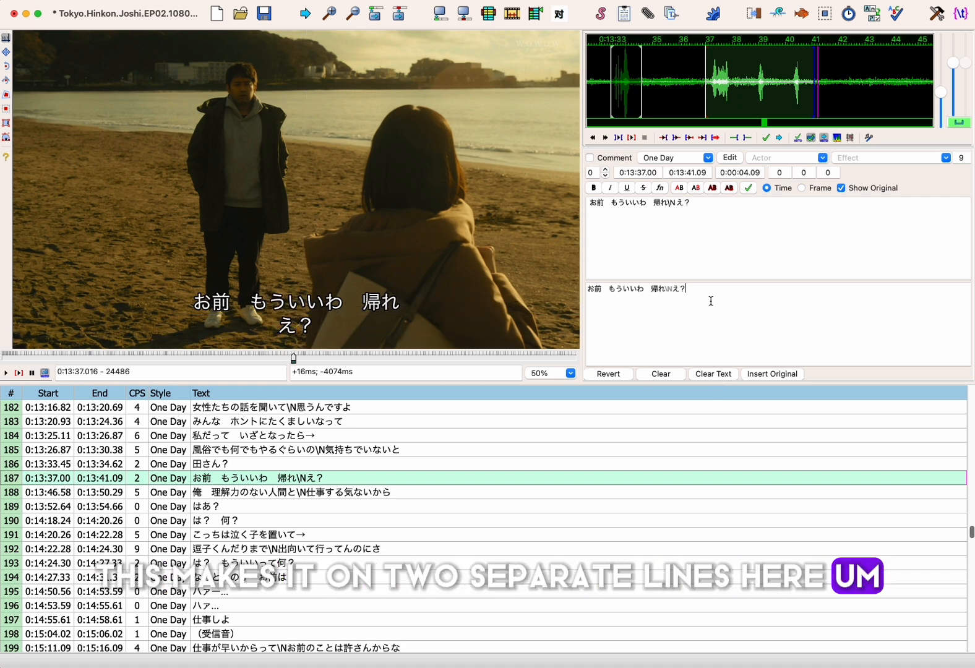
pyautogui.click(587, 289)
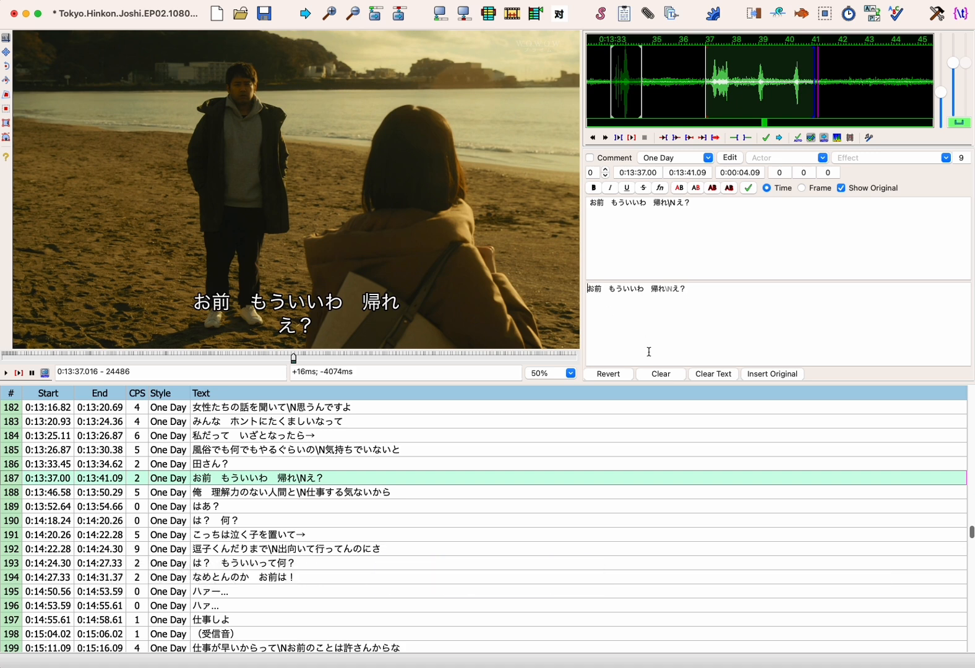
pyautogui.write('- ')
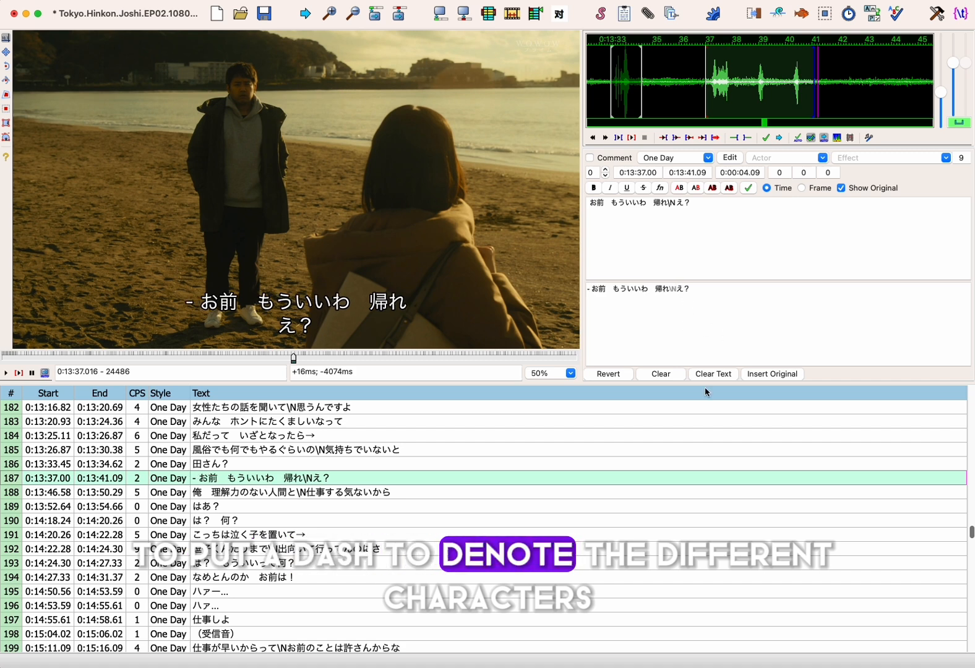
pyautogui.write('-')
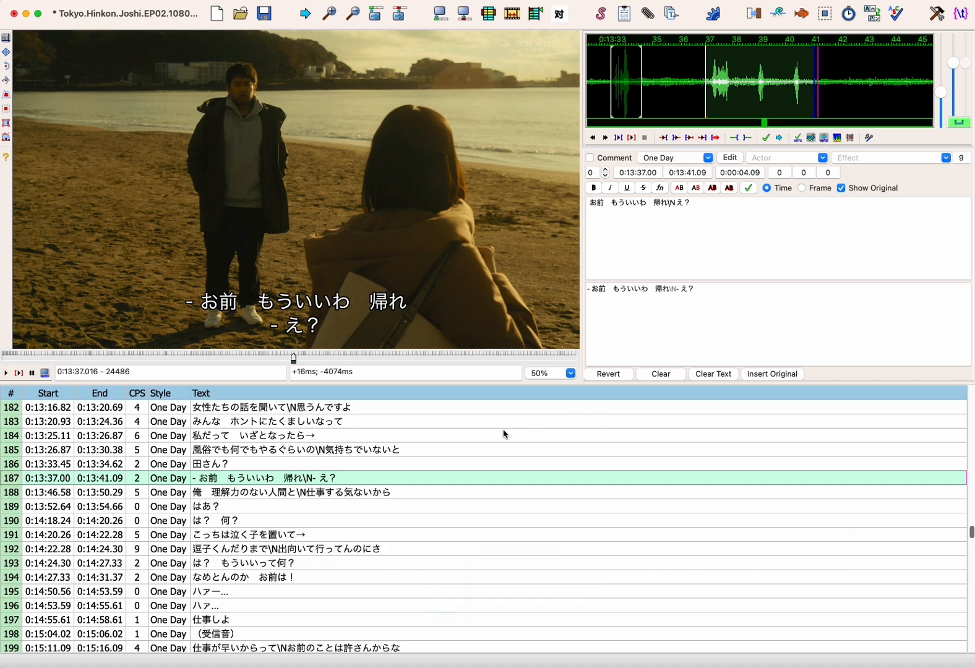
# - Review lines 187 and 188, playing the audio of line 188 to check its timing
pyautogui.click(318, 497)
pyautogui.click(306, 478)
pyautogui.click(297, 498)
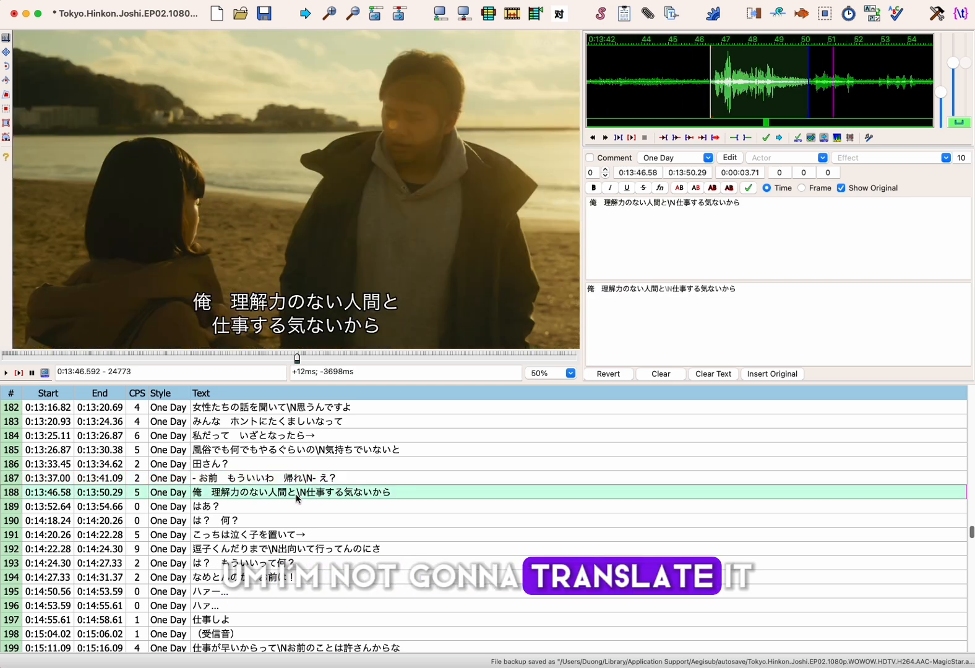
pyautogui.press('space')
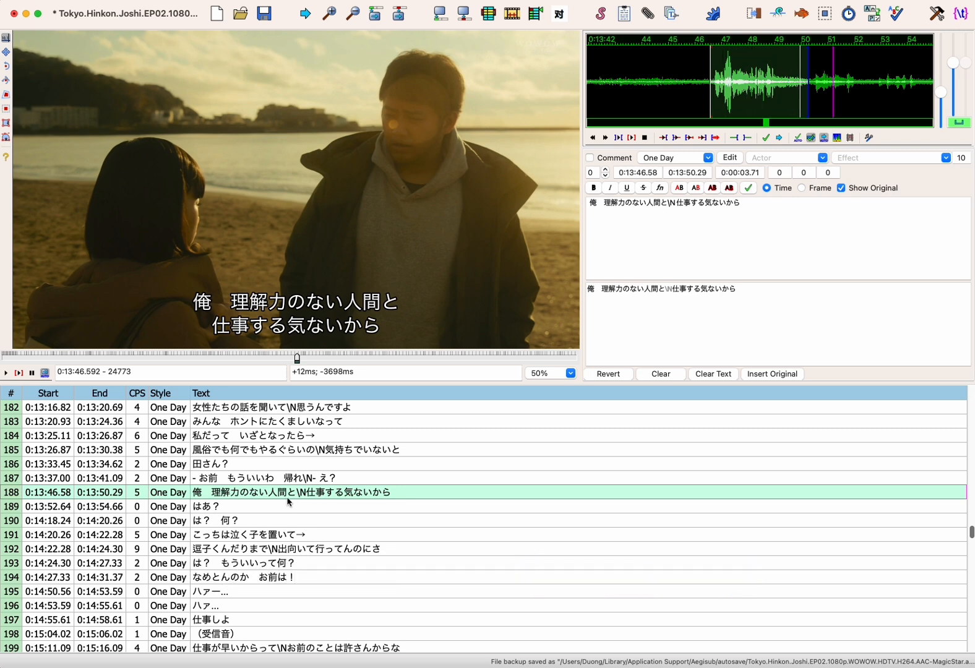
# - Set line 189 to start at 0:13:53.38, commit it, and play the video from that line to check the timing
pyautogui.click(276, 508)
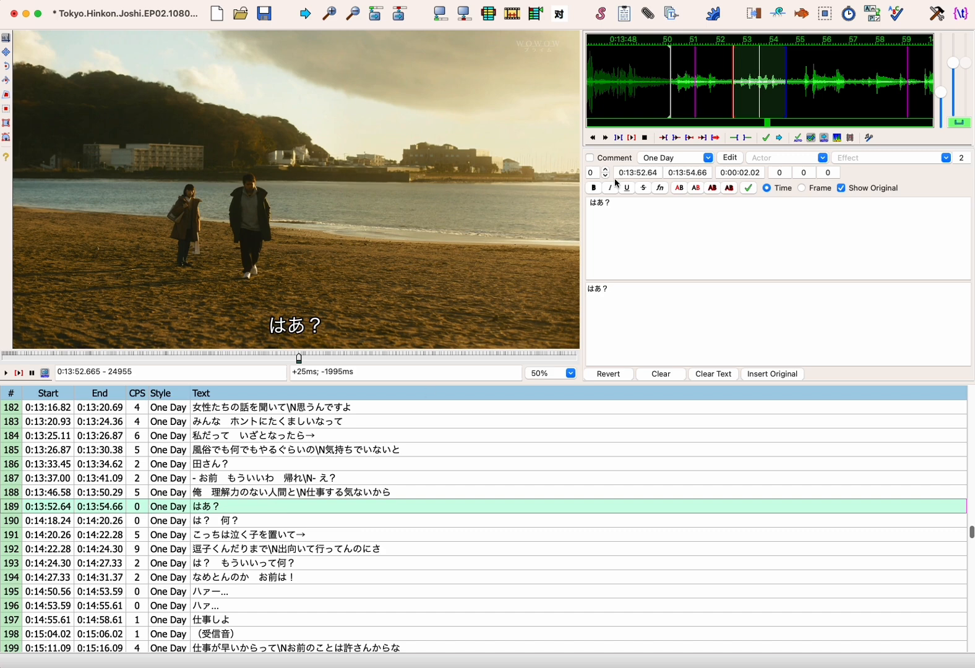
pyautogui.click(753, 88)
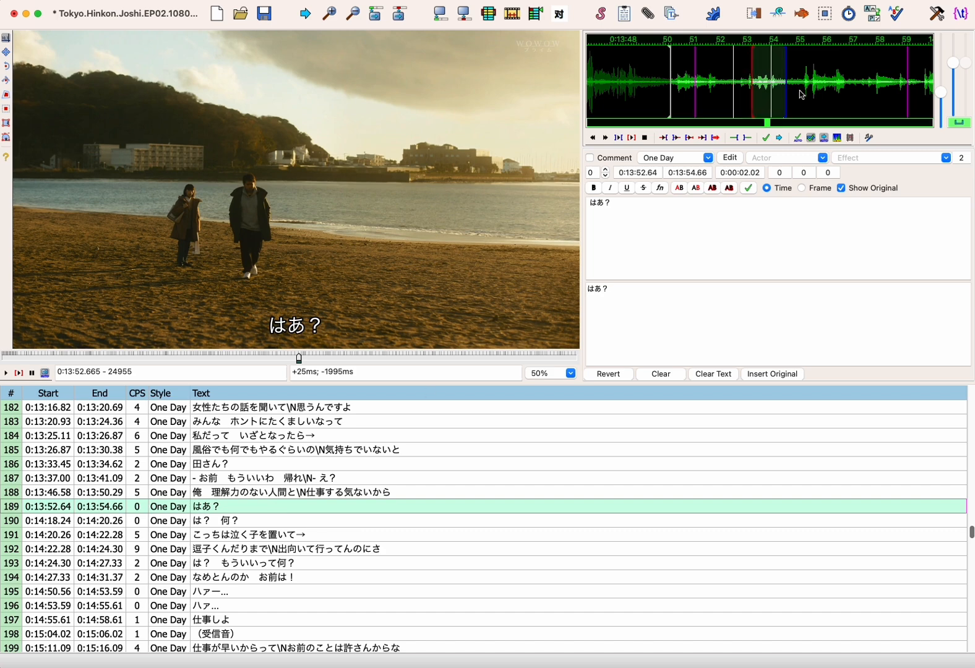
pyautogui.click(766, 138)
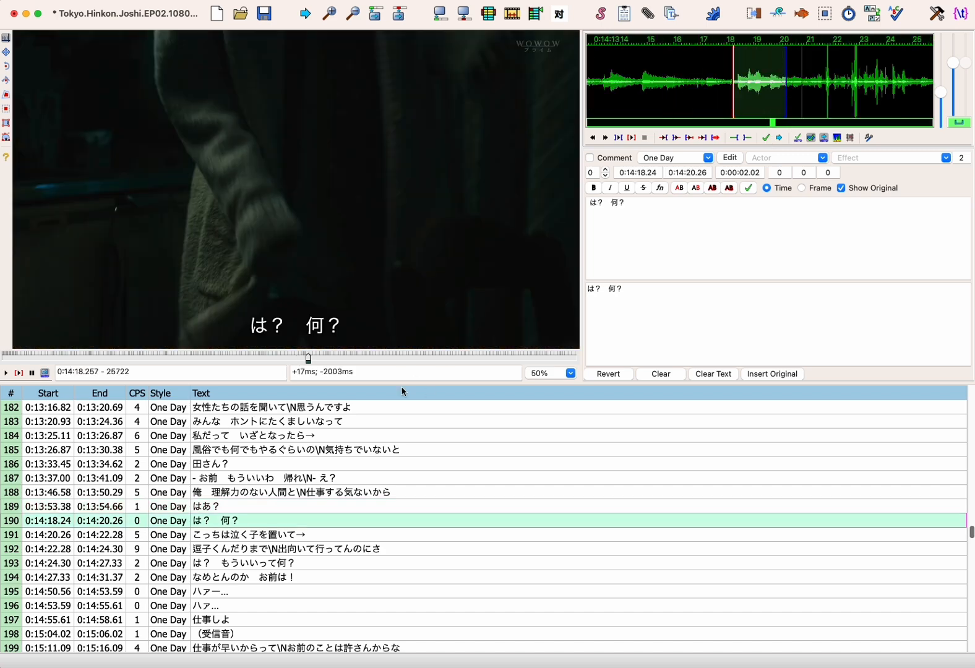
pyautogui.click(294, 510)
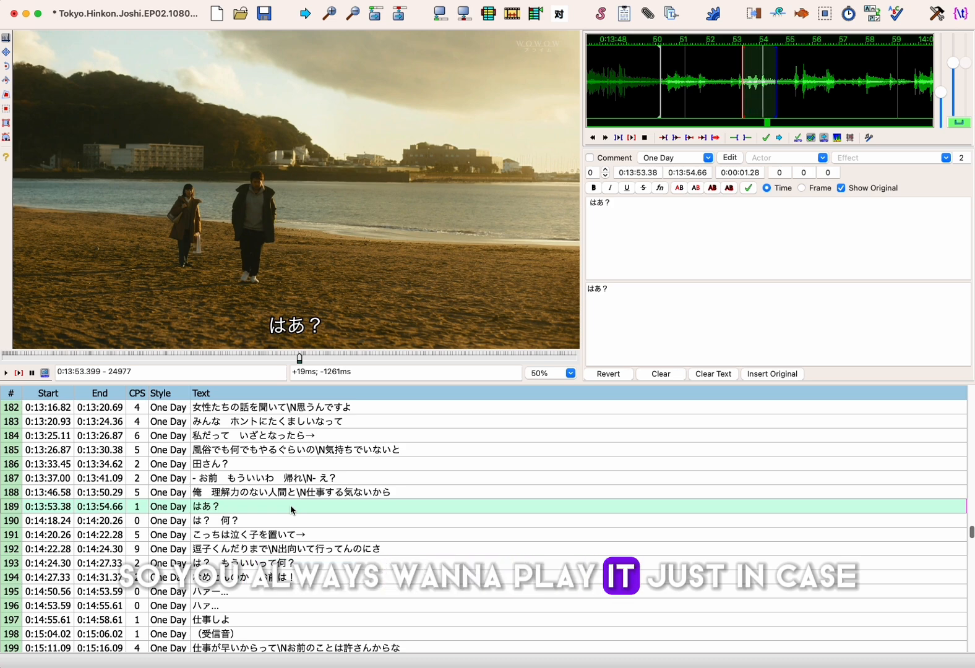
pyautogui.click(6, 373)
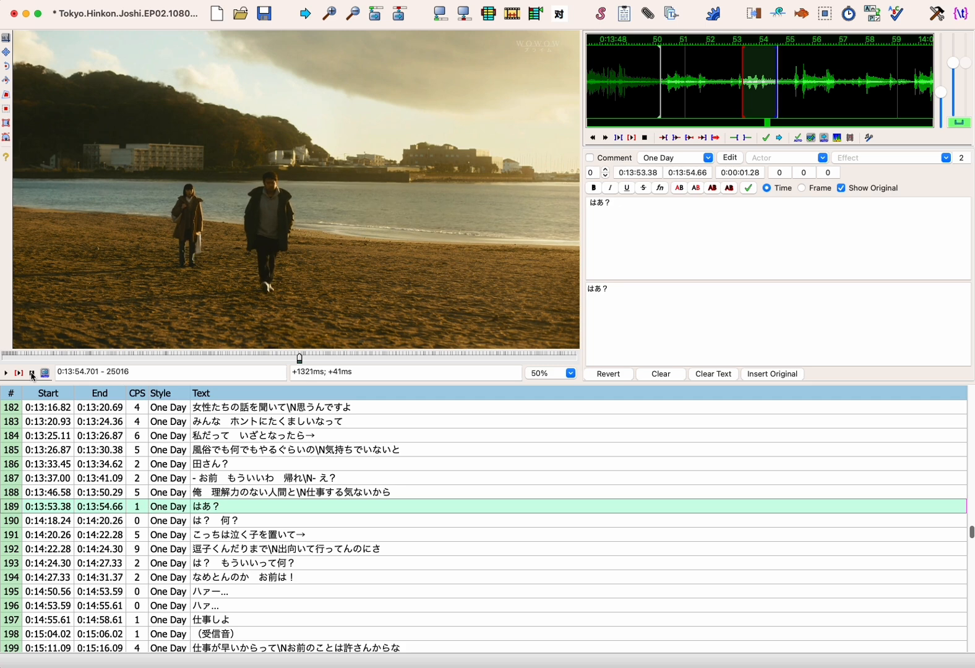
# - Retime line 190 to start at 0:14:18.71 and end at 0:14:20.84, and commit the change
pyautogui.click(256, 522)
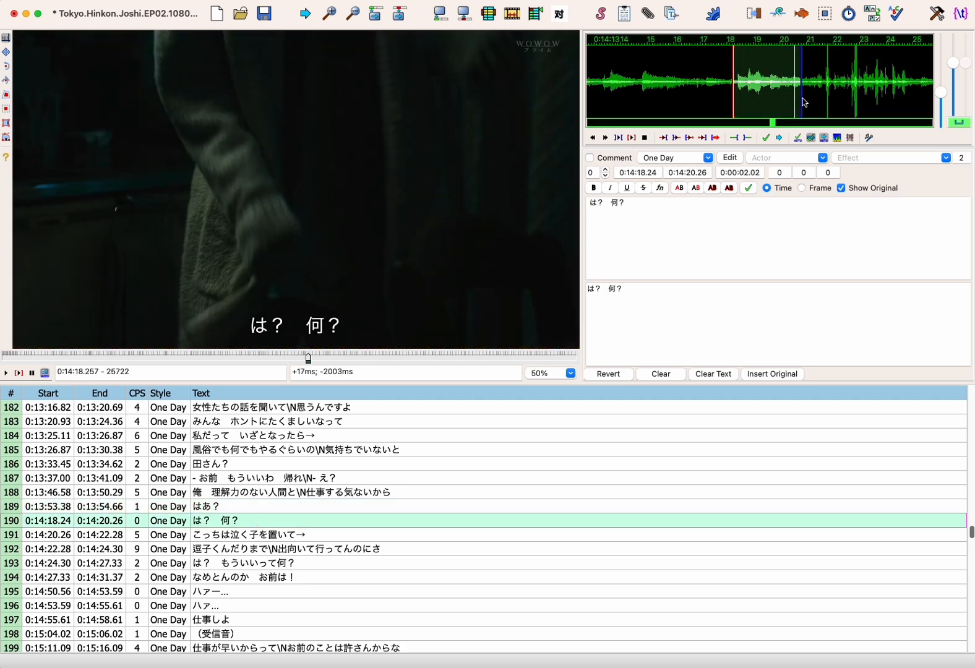
pyautogui.click(746, 110)
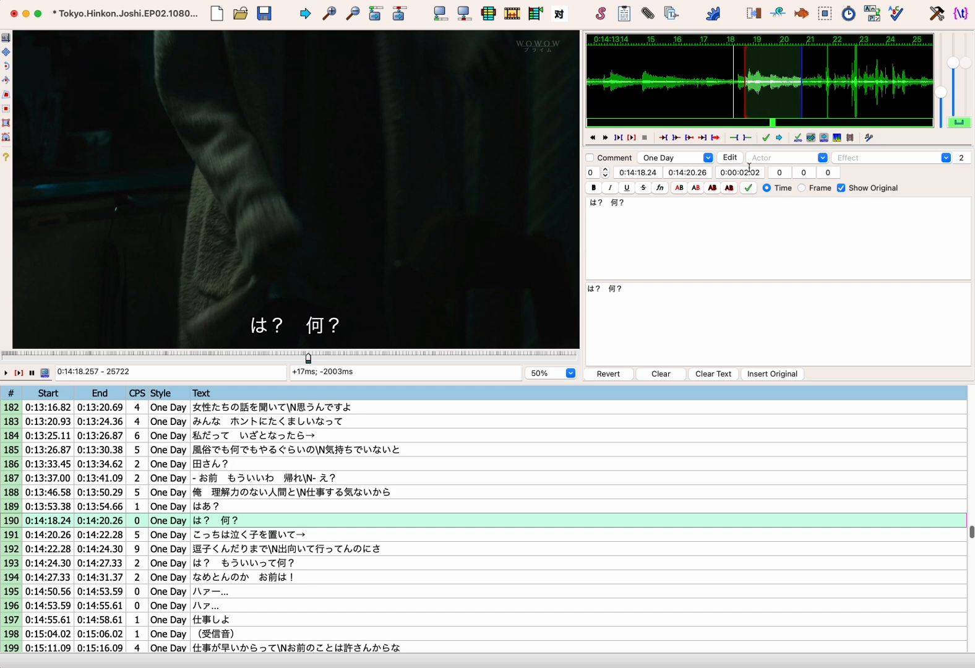
pyautogui.click(765, 138)
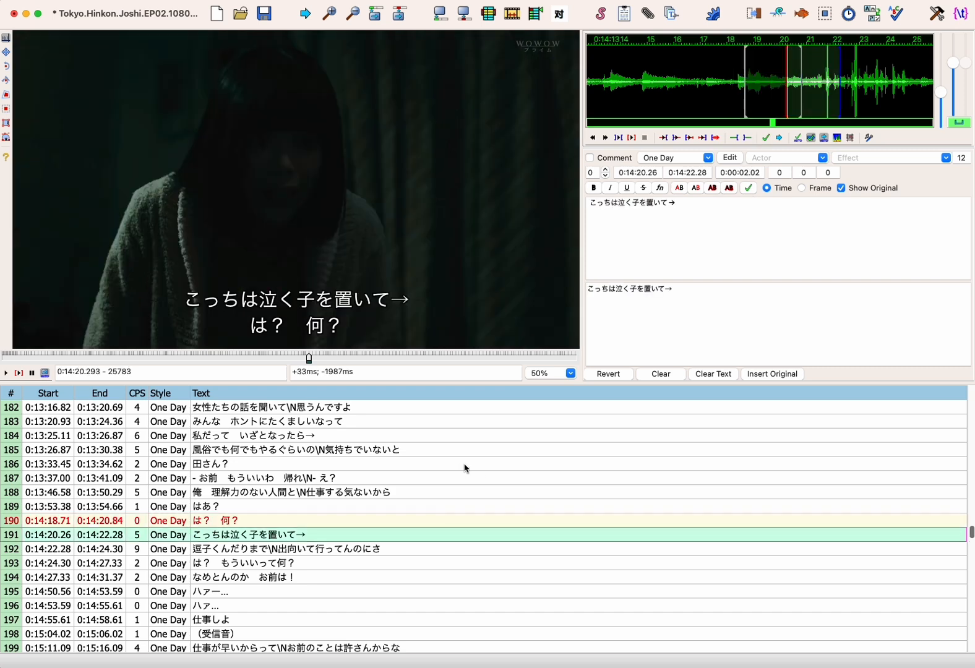
# - Retime line 191 to start at 0:14:21.00 and end at 0:14:25.44, and commit the change
pyautogui.click(808, 92)
pyautogui.rightClick(854, 89)
pyautogui.moveTo(854, 88); pyautogui.dragTo(926, 84)
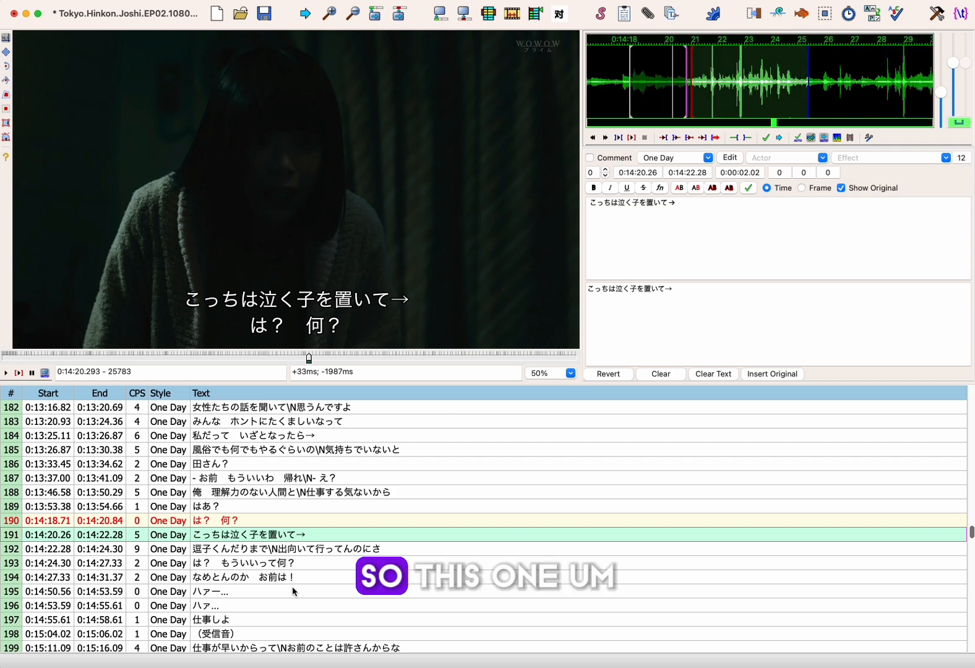
pyautogui.click(766, 138)
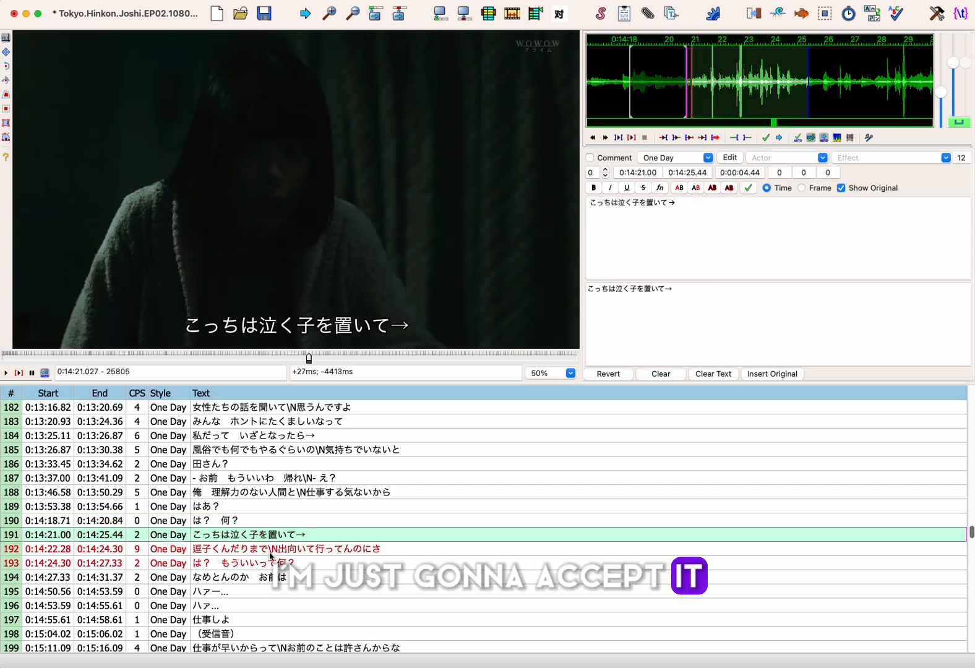
# - Join lines 191 and 192 into one concatenated line, and check the combined line against the one after it
pyautogui.keyDown('shift'); pyautogui.click(270, 552); pyautogui.keyUp('shift')
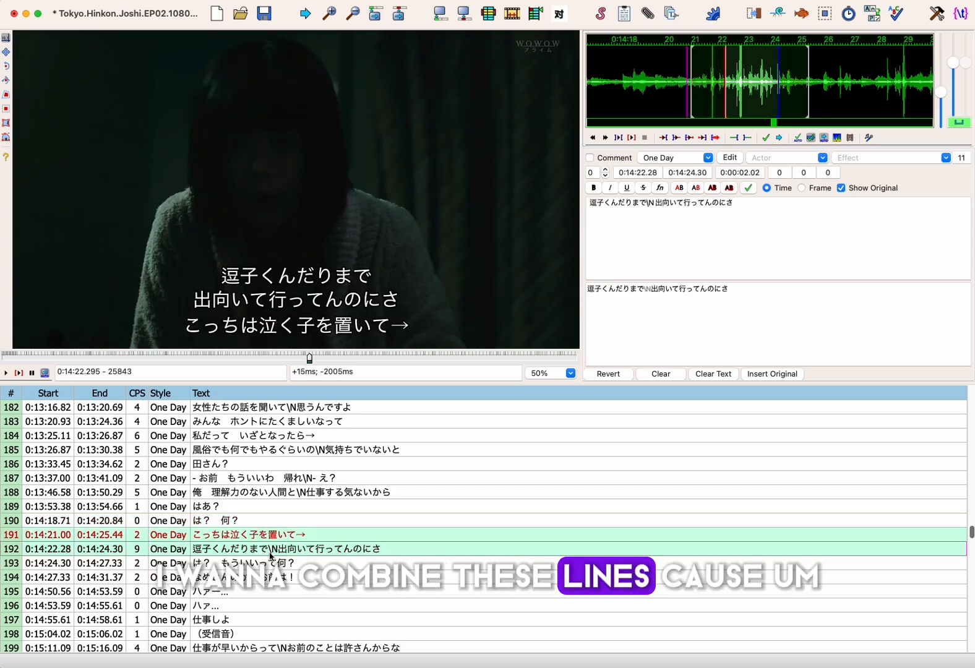
pyautogui.click(298, 536)
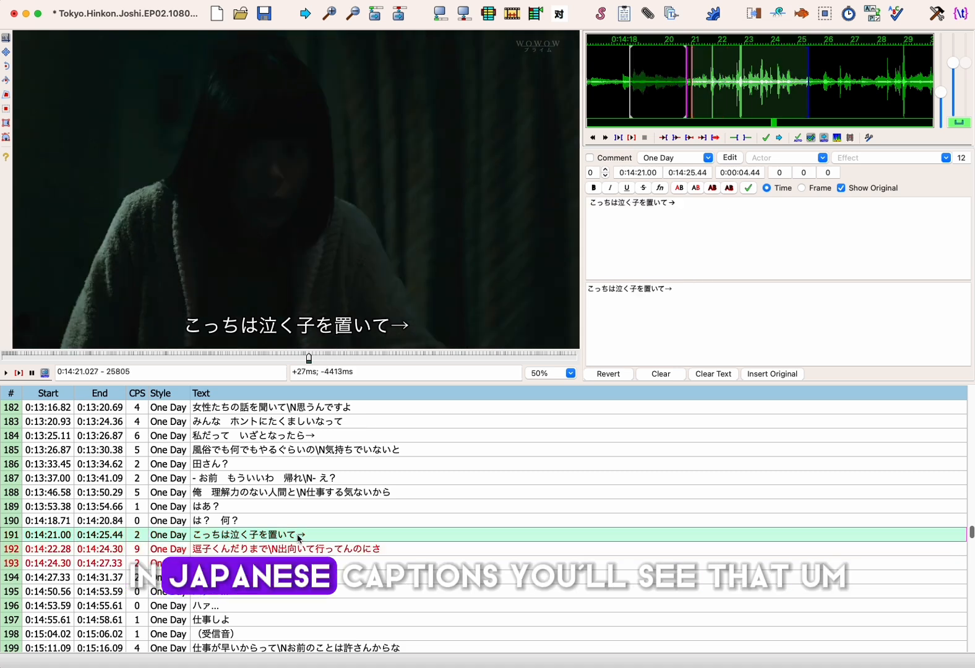
pyautogui.keyDown('shift'); pyautogui.click(303, 548); pyautogui.keyUp('shift')
pyautogui.click(306, 538)
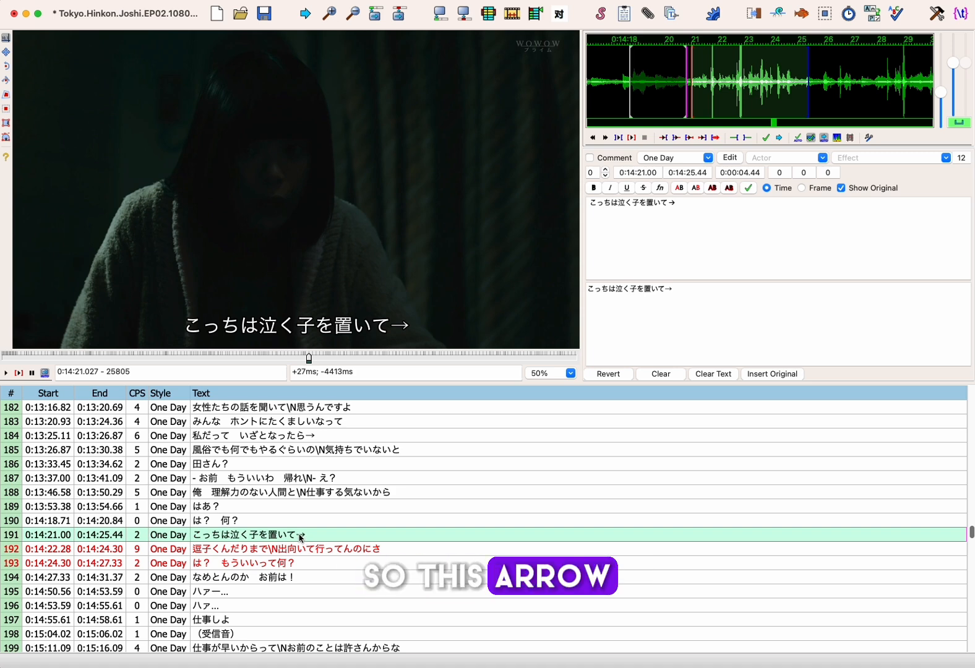
pyautogui.click(287, 543)
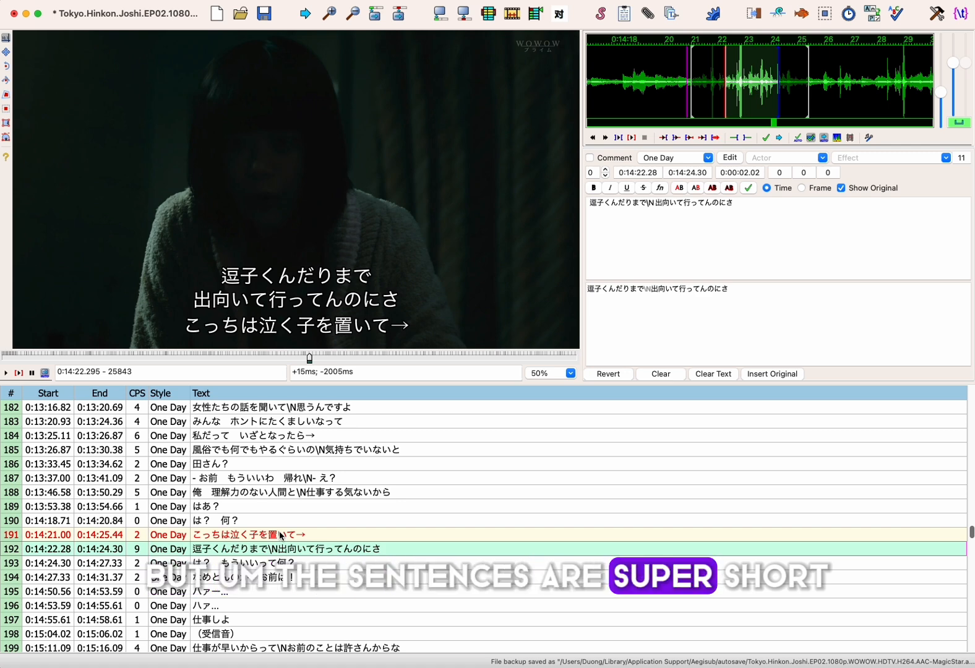
pyautogui.keyDown('shift'); pyautogui.click(297, 536); pyautogui.keyUp('shift')
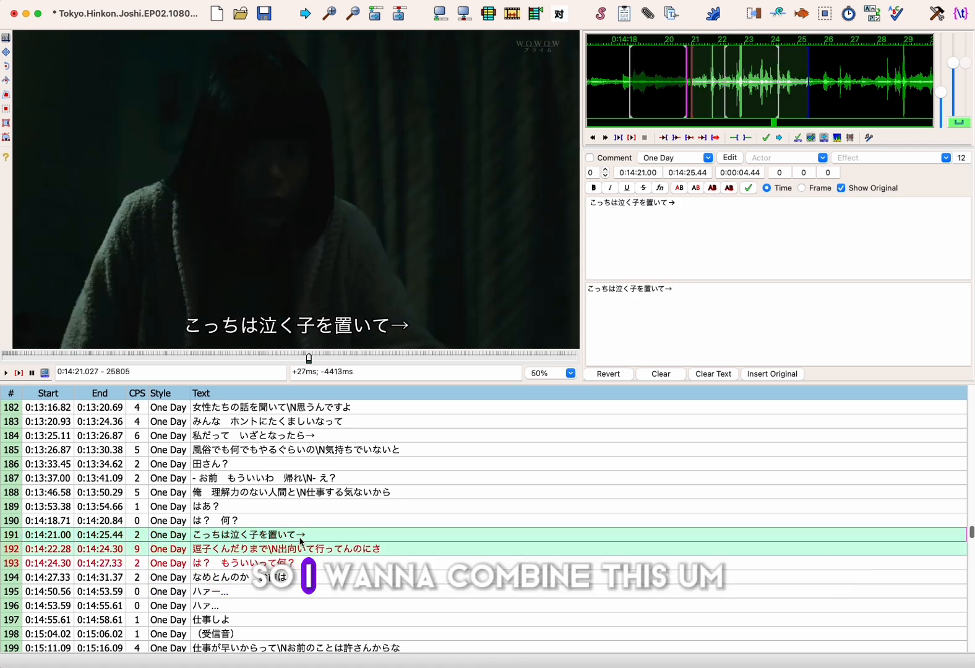
pyautogui.rightClick(300, 540)
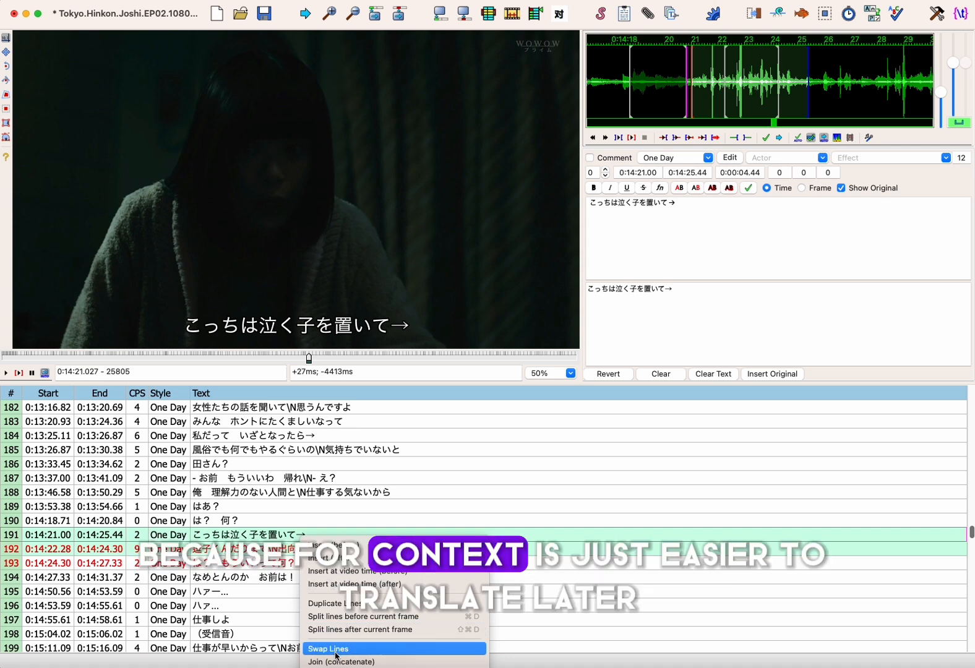
pyautogui.click(366, 661)
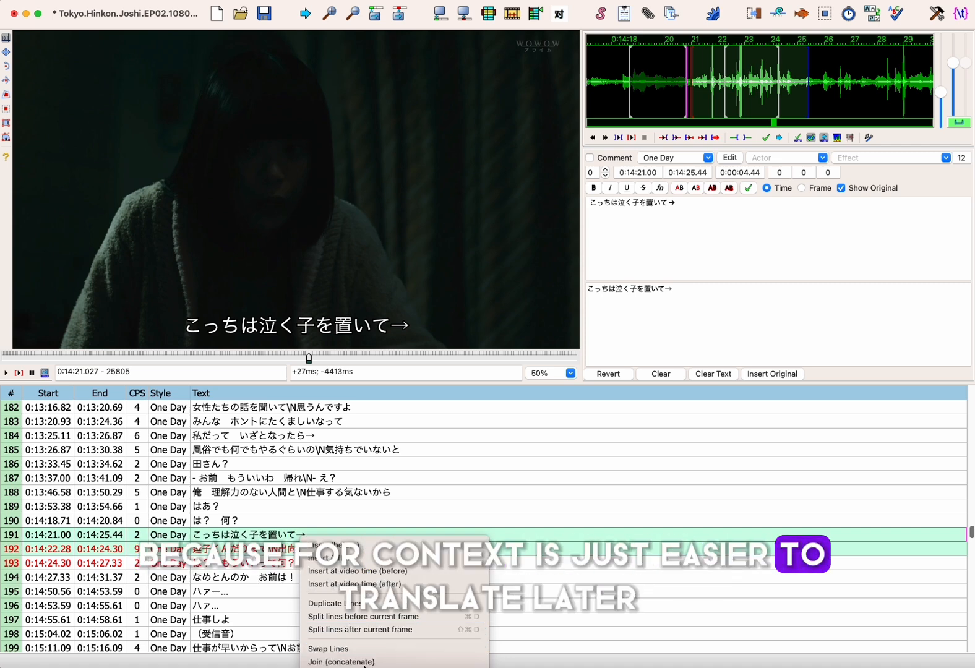
pyautogui.click(297, 549)
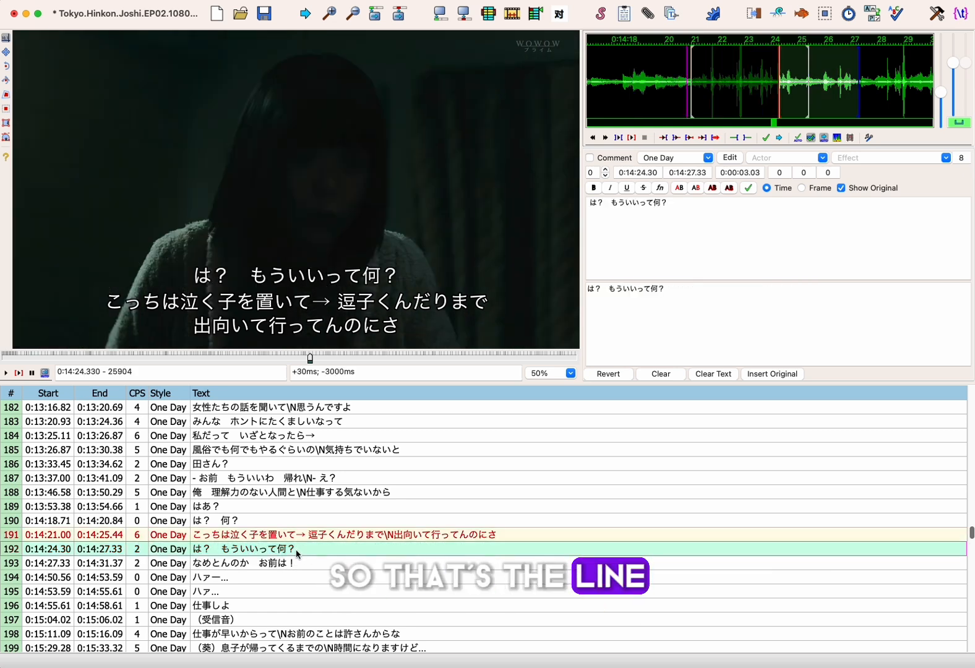
pyautogui.click(301, 535)
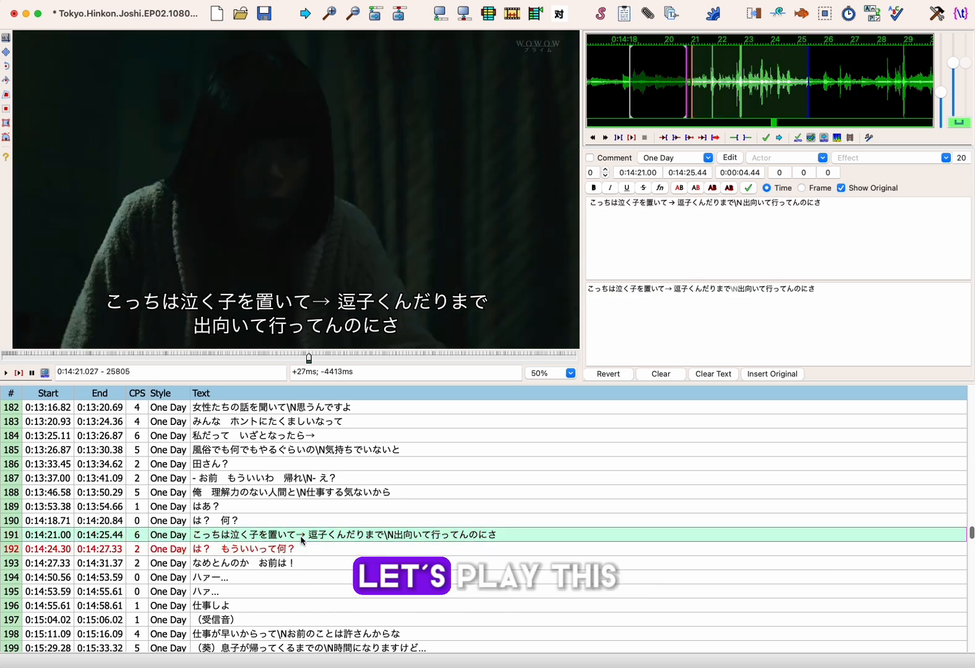
# - Save the subtitle file, and retime line 192 to start at 0:14:25.13 after playing it, committing the change
pyautogui.hotkey('ctrl', 's')
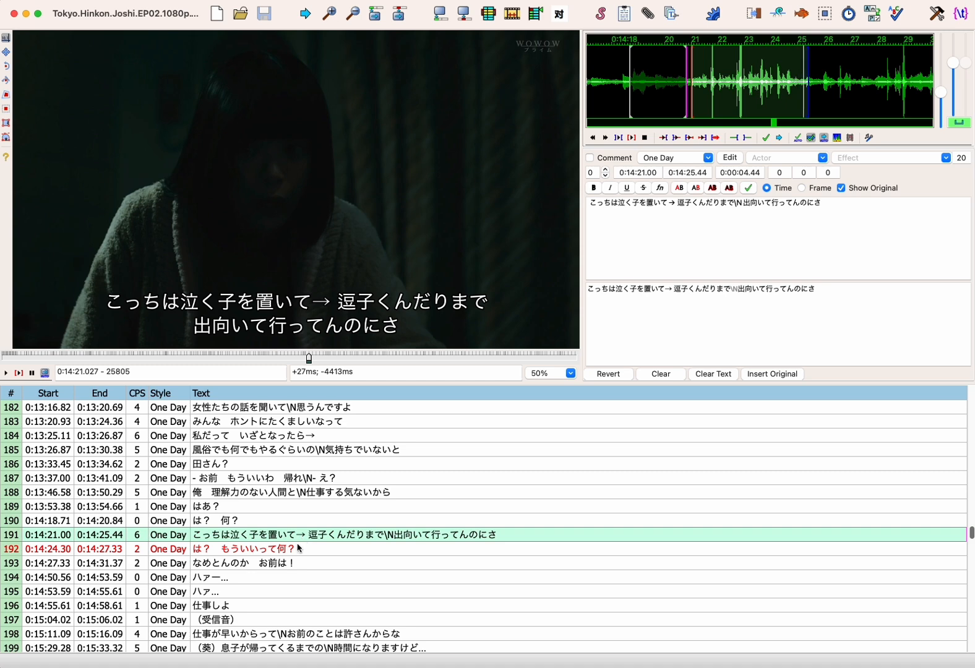
pyautogui.click(294, 553)
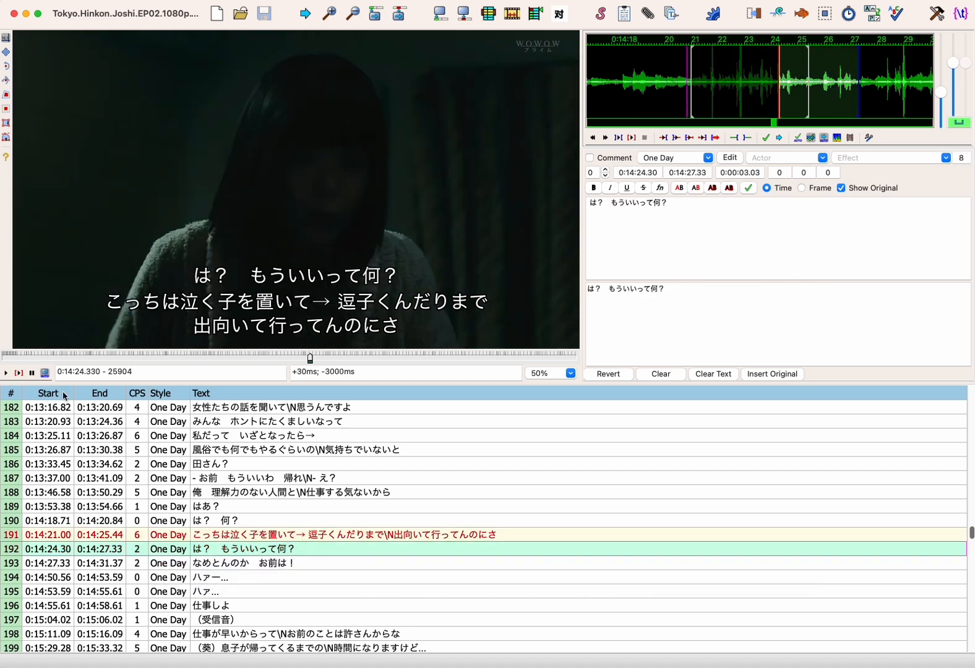
pyautogui.click(5, 373)
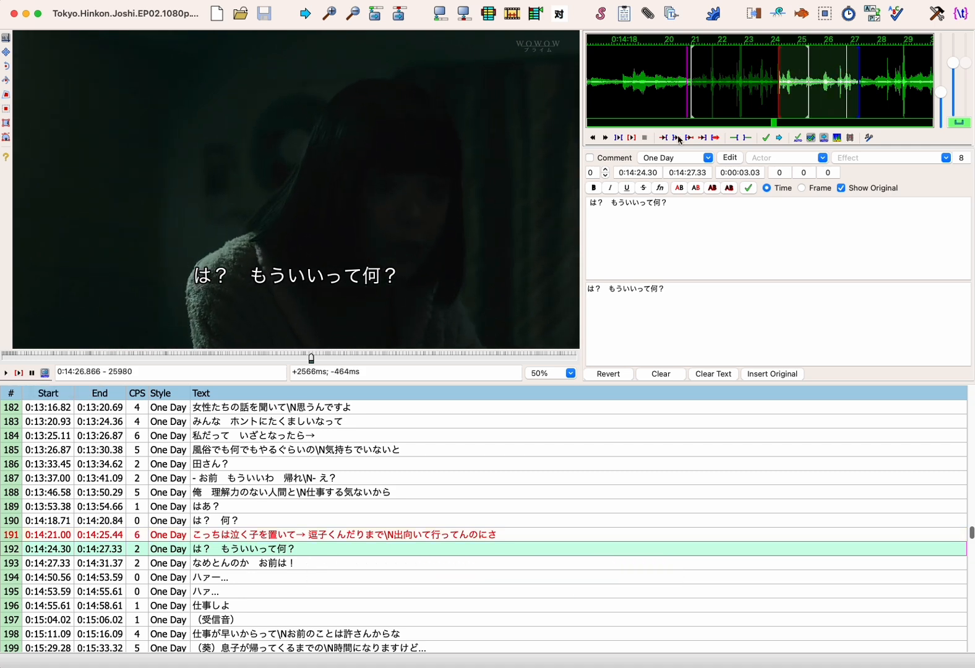
pyautogui.click(802, 101)
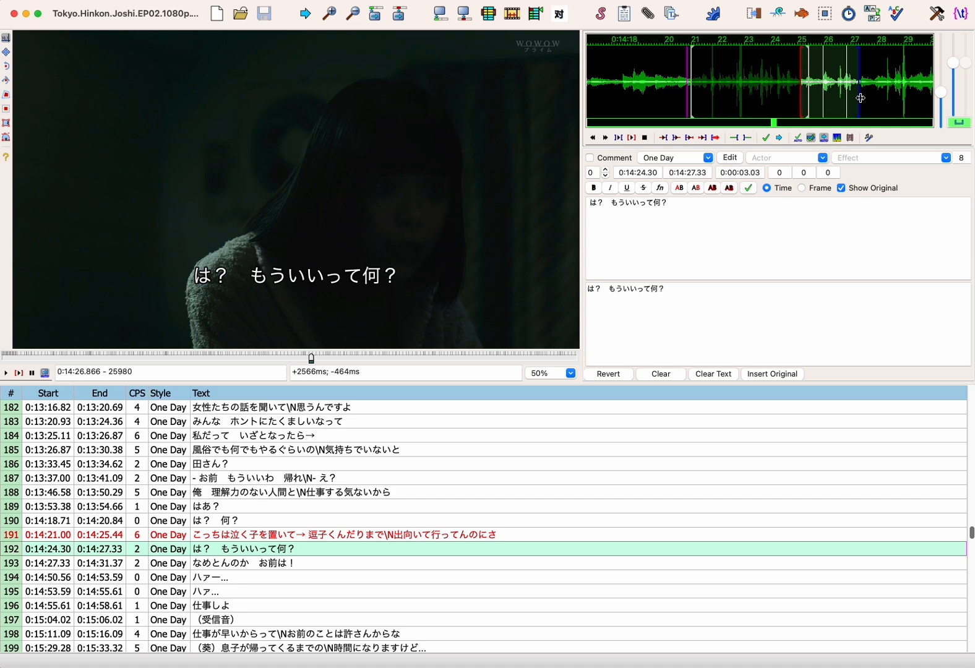
pyautogui.click(767, 137)
# - Make lines 191 and 192 continuous by changing the end of line 191 to 0:14:25.13, and check both lines
pyautogui.click(302, 547)
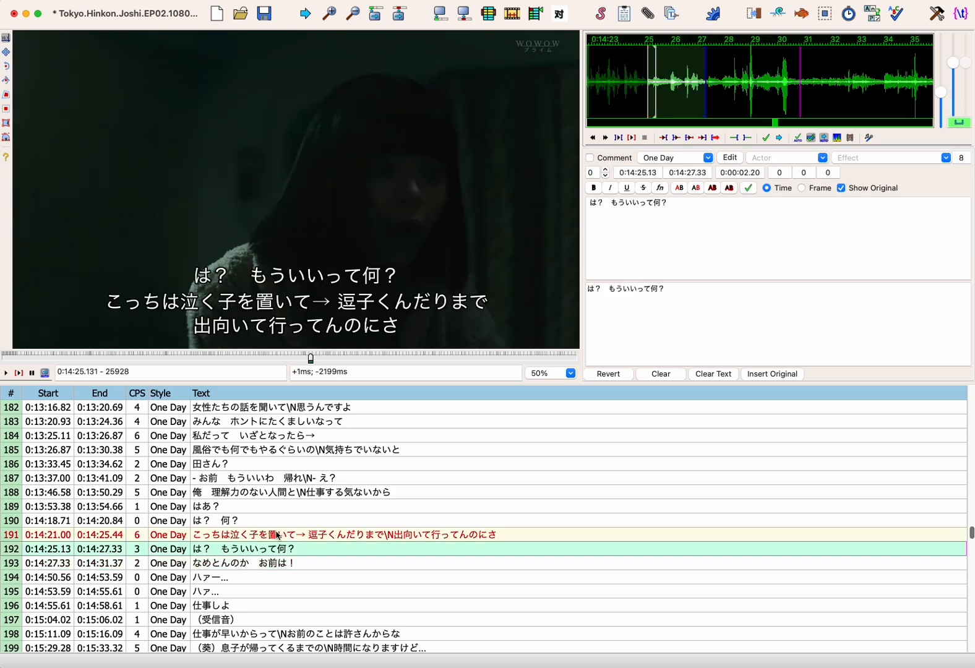
pyautogui.keyDown('shift'); pyautogui.click(276, 535); pyautogui.keyUp('shift')
pyautogui.rightClick(278, 534)
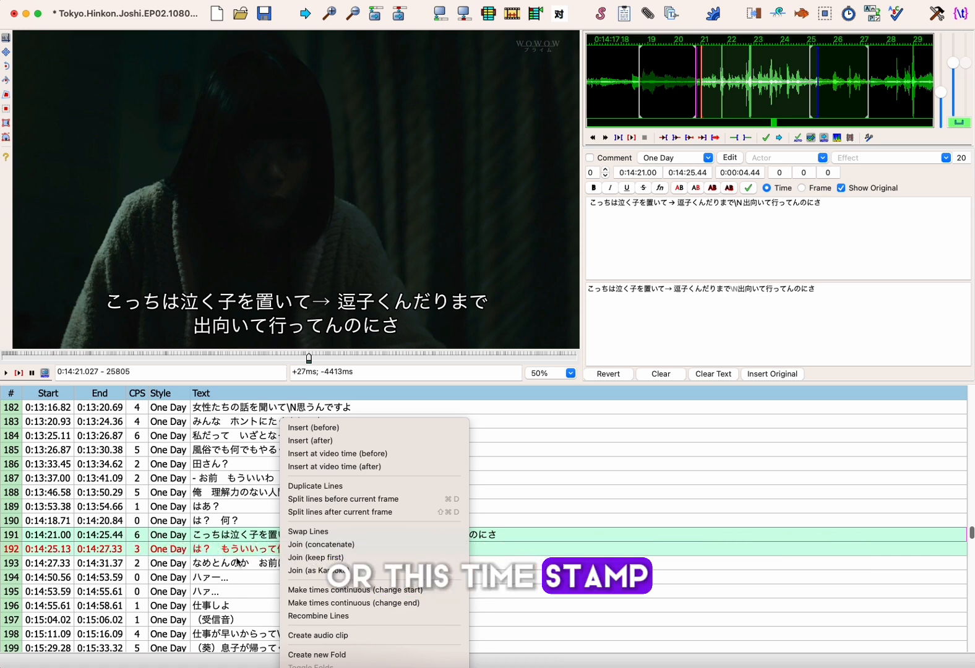
pyautogui.click(368, 603)
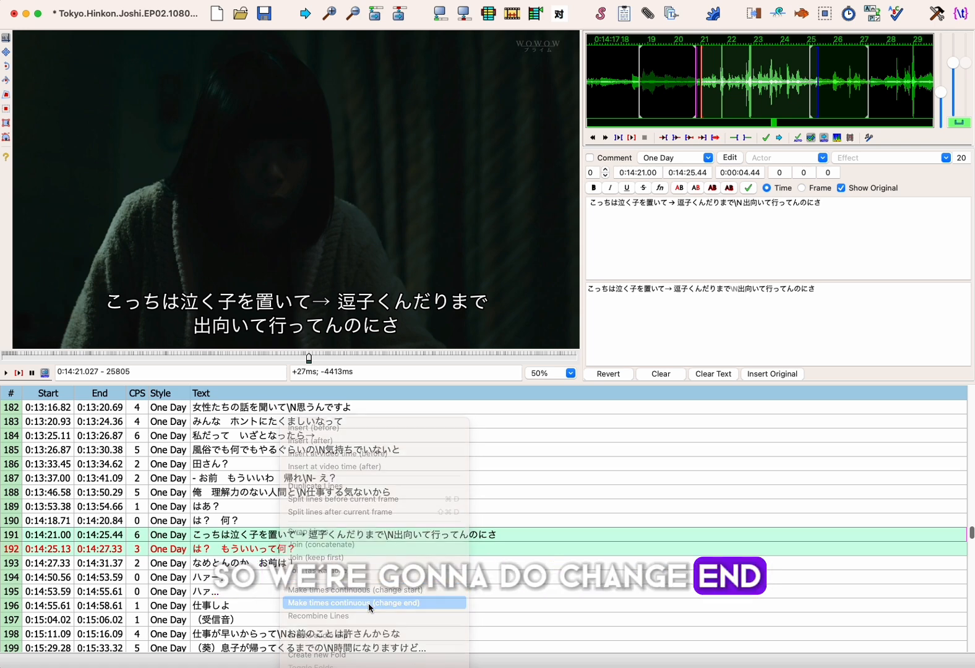
pyautogui.click(338, 567)
pyautogui.click(334, 553)
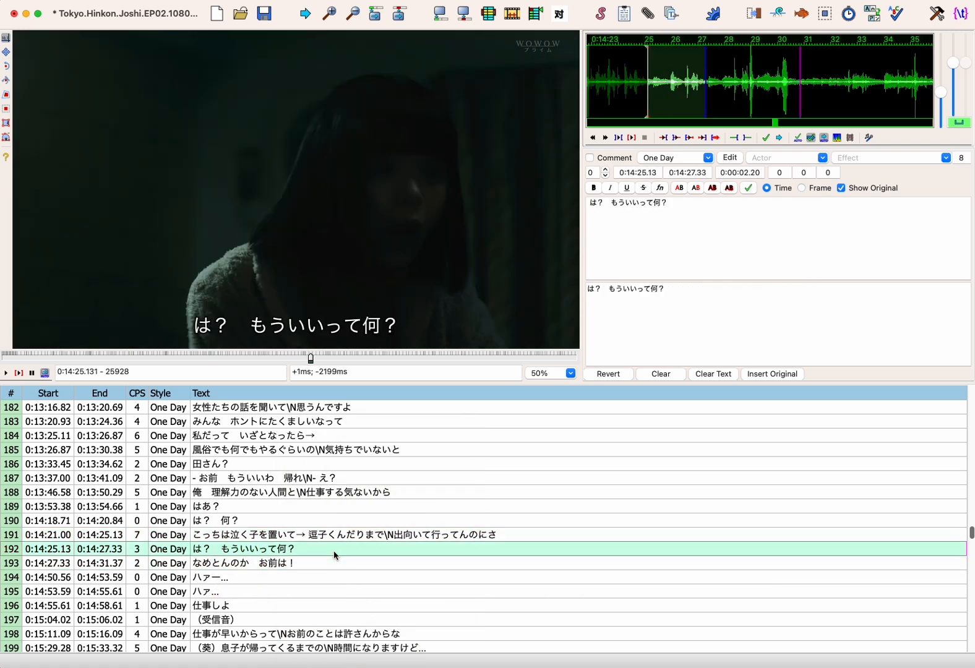
pyautogui.click(329, 537)
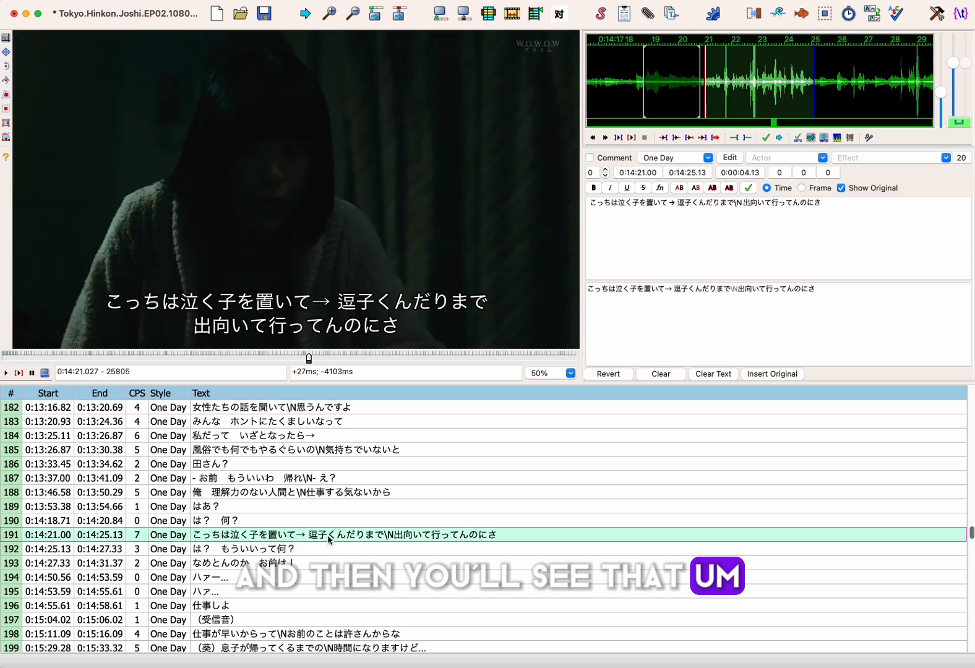
pyautogui.click(324, 549)
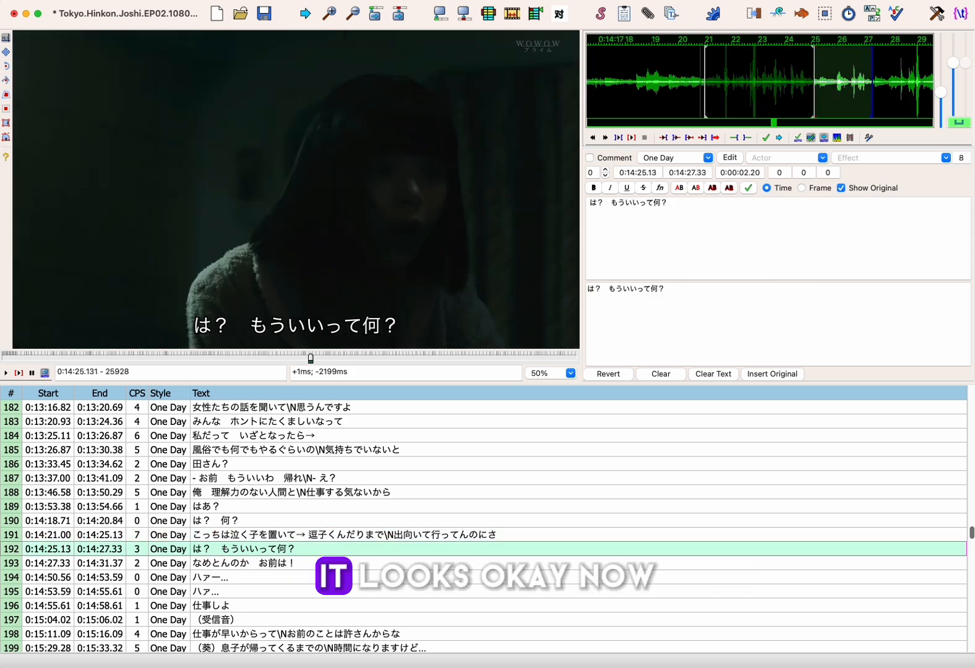
# - Set line 193 to end at 0:14:30.69, and commit the change
pyautogui.click(323, 561)
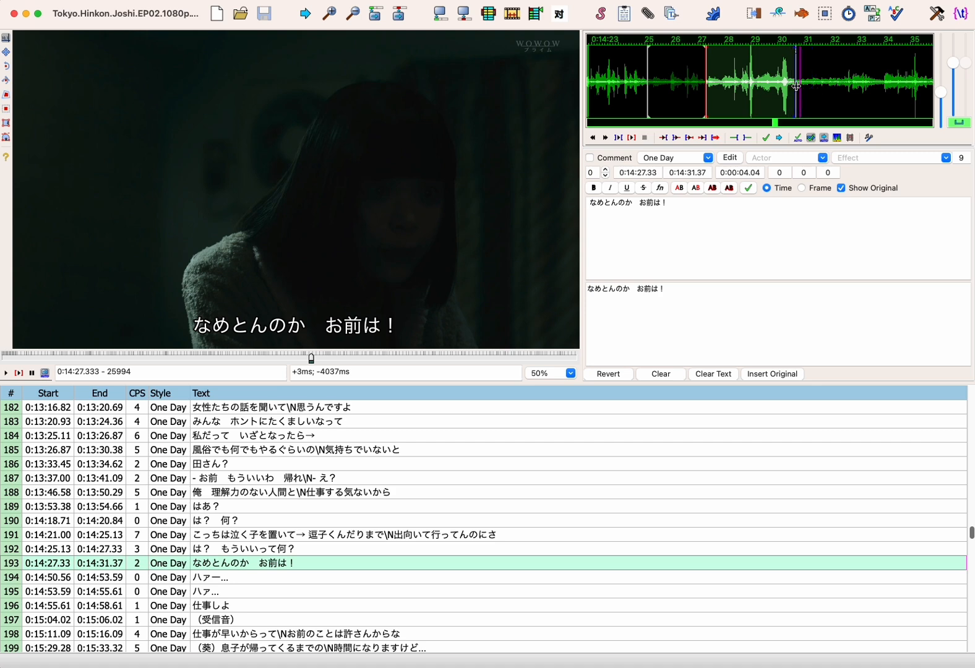
pyautogui.click(766, 138)
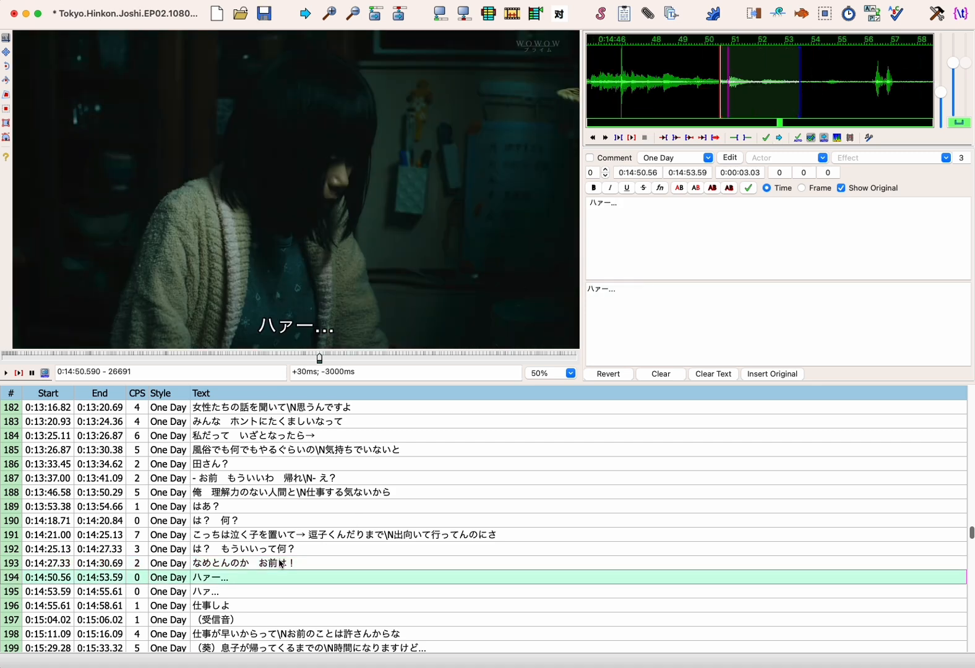
# - Delete the two sigh lines after line 193, ハァー... and ハァ..., and the sound-effect line （受信音）
pyautogui.keyDown('shift'); pyautogui.click(248, 590); pyautogui.keyUp('shift')
pyautogui.rightClick(237, 591)
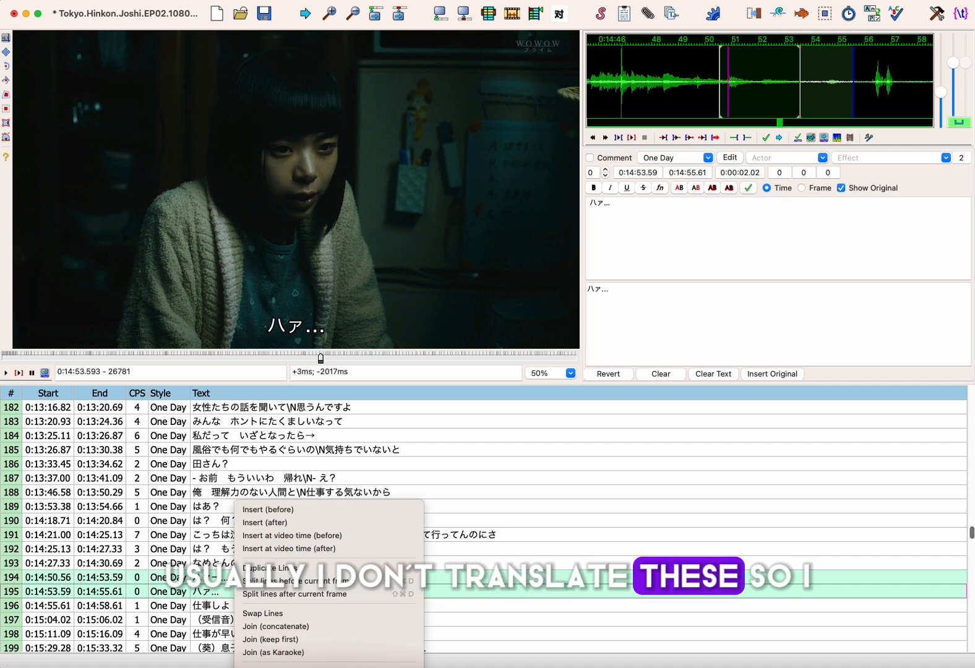
pyautogui.click(255, 599)
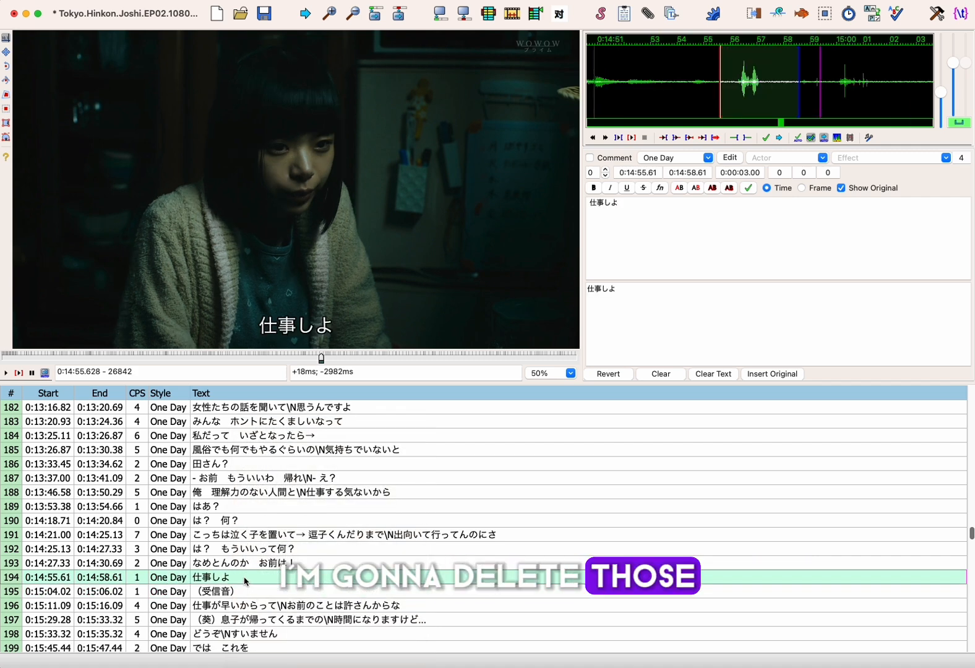
pyautogui.click(245, 590)
pyautogui.rightClick(243, 590)
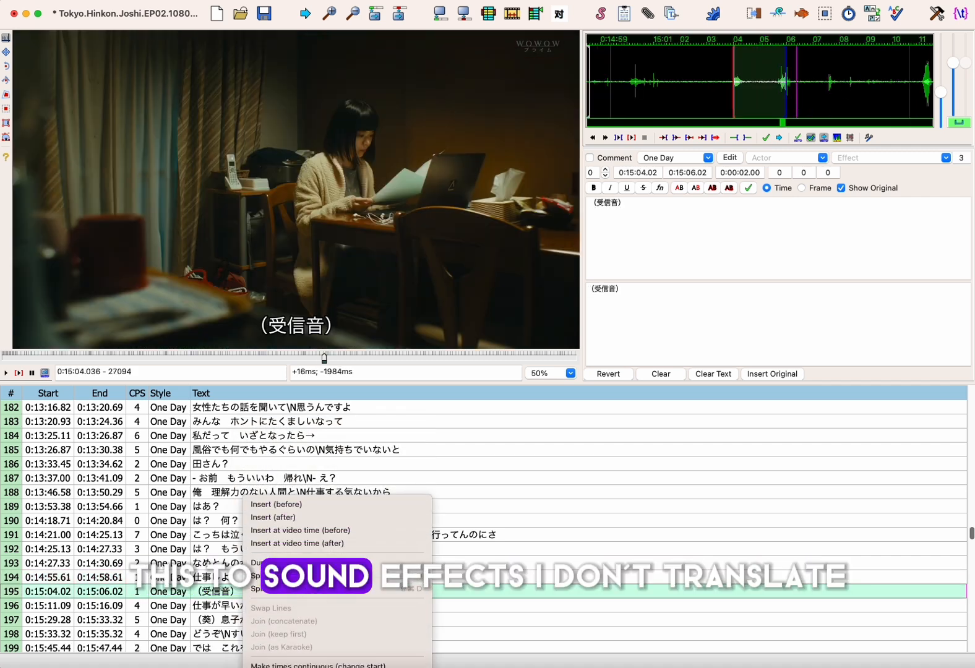
pyautogui.click(269, 664)
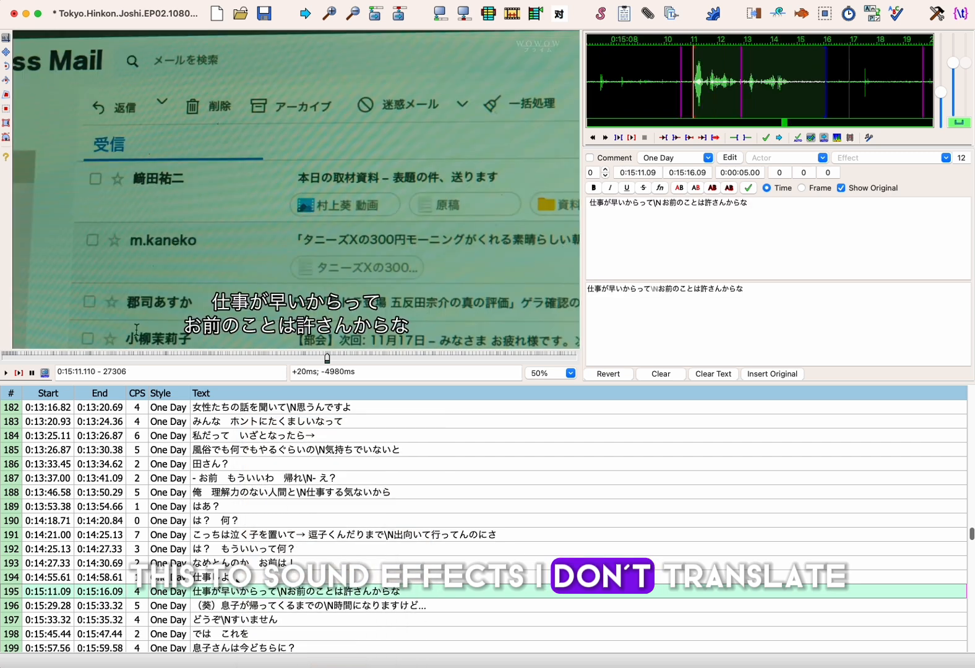
# - Save the subtitle file, and retime line 194 to start at 0:14:56.20 and end at 0:14:57.71, committing the change
pyautogui.click(238, 579)
pyautogui.press('super+s')
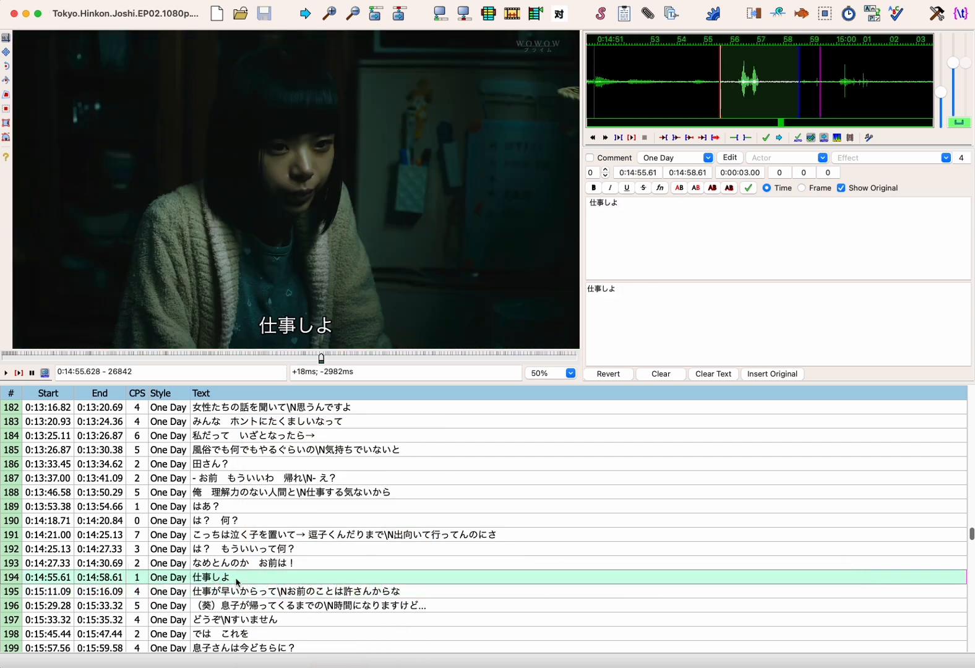
pyautogui.click(735, 76)
pyautogui.rightClick(784, 75)
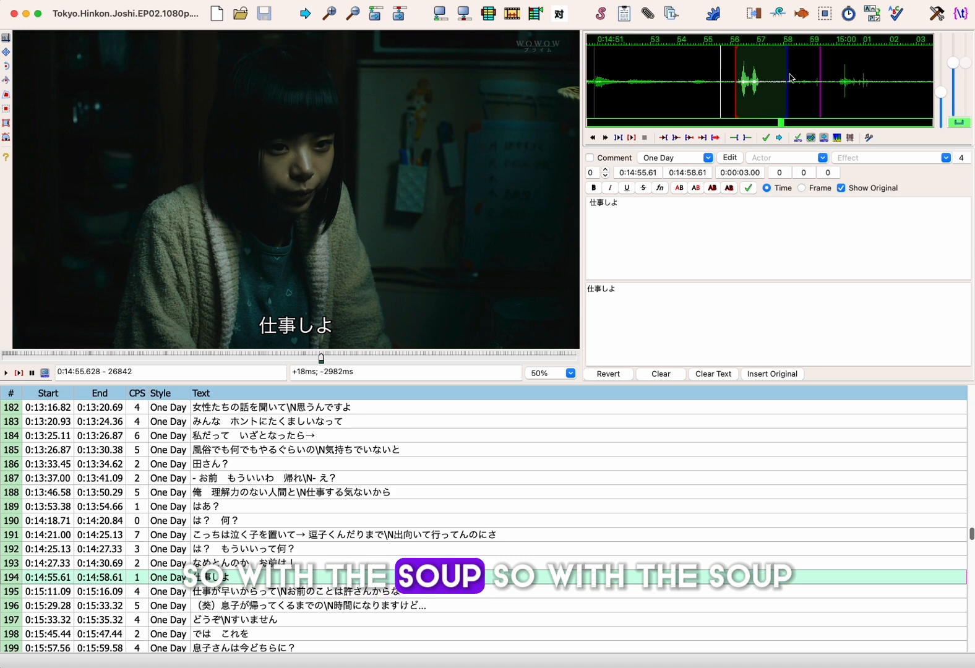
pyautogui.click(766, 141)
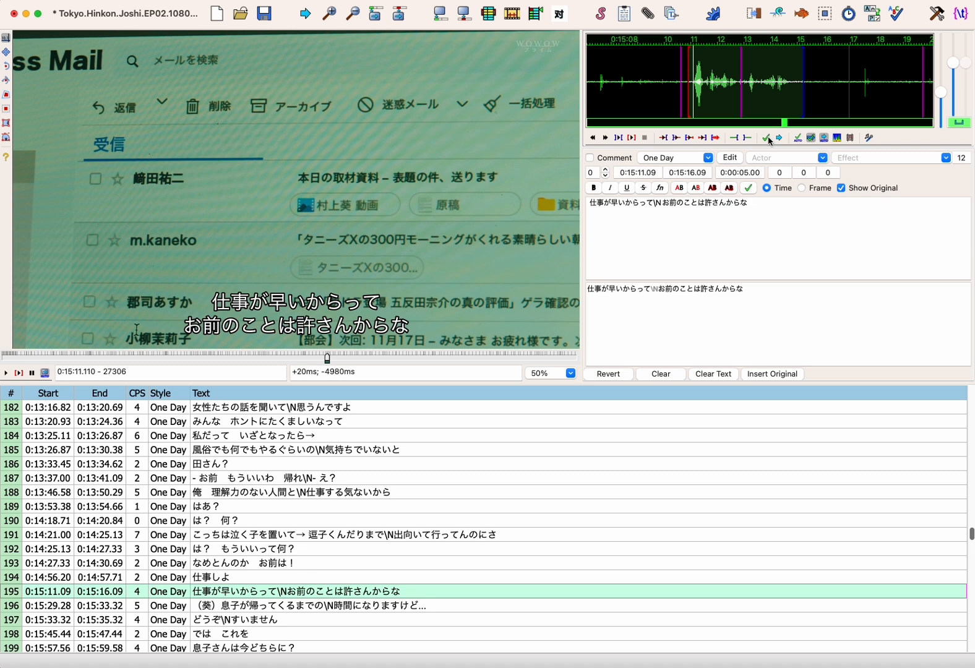
# - Commit line 195 at 0:15:10.93 to 0:15:15.27, and retime line 196 to start at 0:15:29.78 and end at 0:15:33.13
pyautogui.click(767, 139)
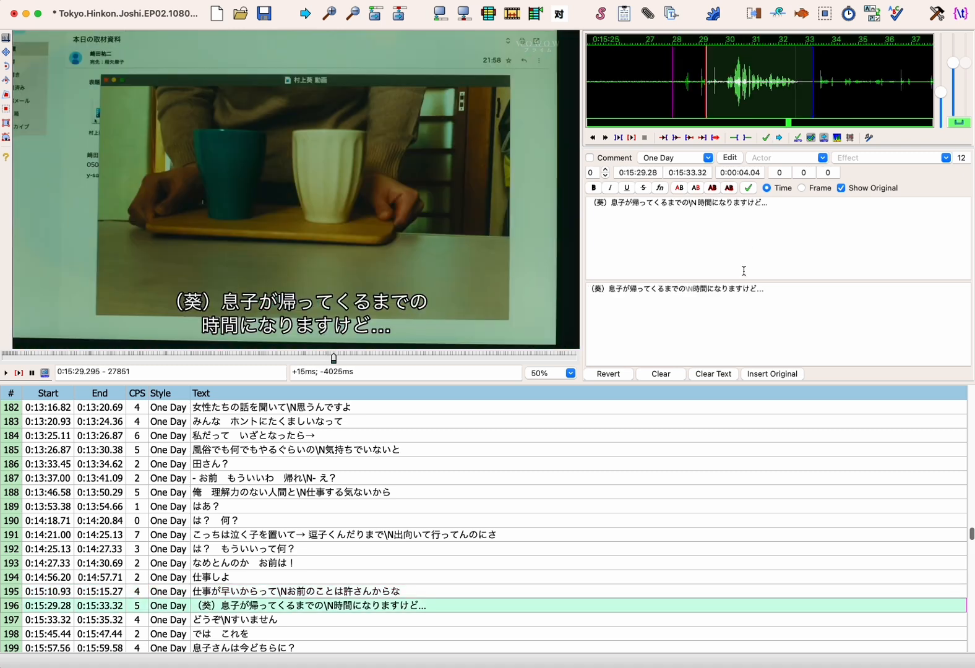
pyautogui.click(809, 87)
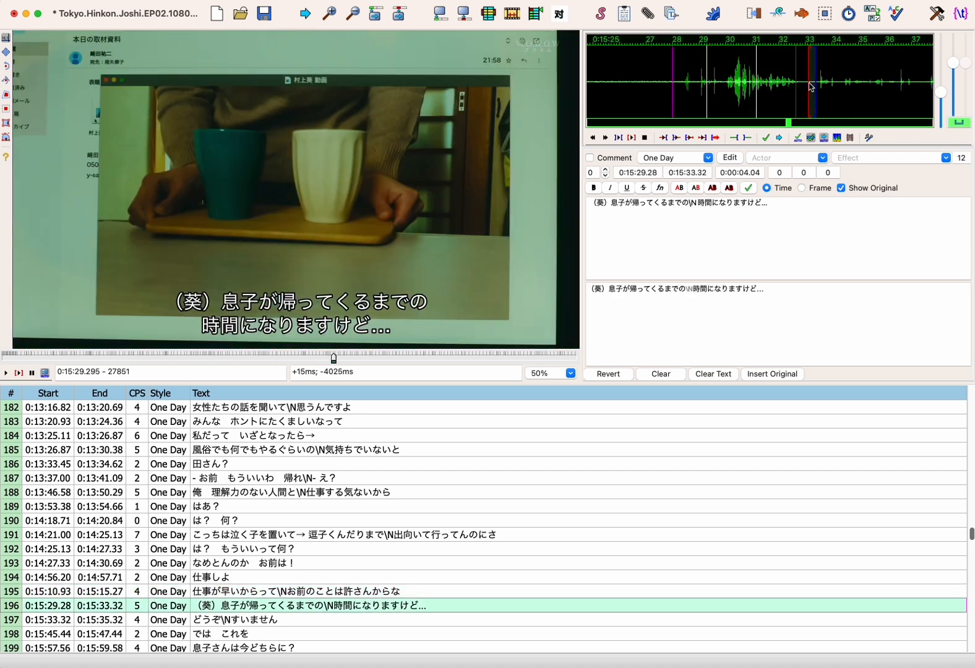
pyautogui.click(721, 101)
pyautogui.rightClick(804, 102)
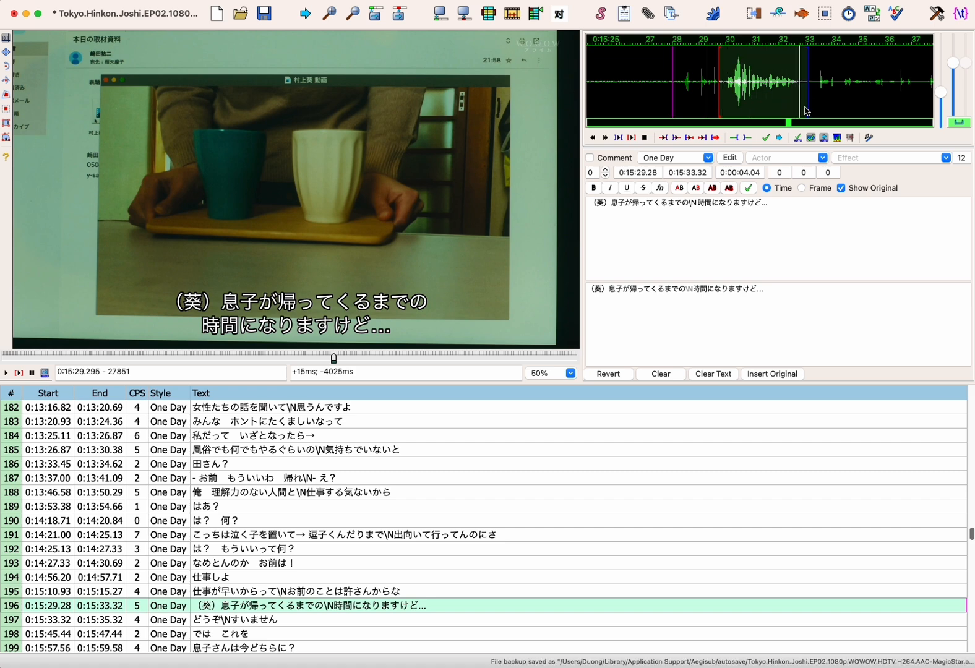
pyautogui.click(765, 139)
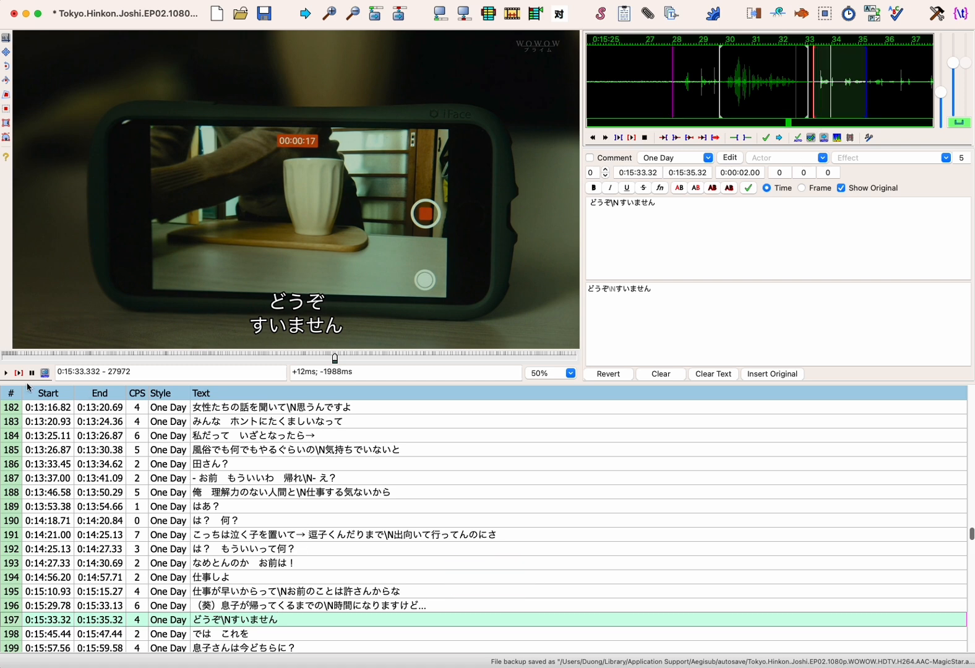
# - Play the video from line 197 to check its timing, and look through the surrounding subtitle lines
pyautogui.click(7, 374)
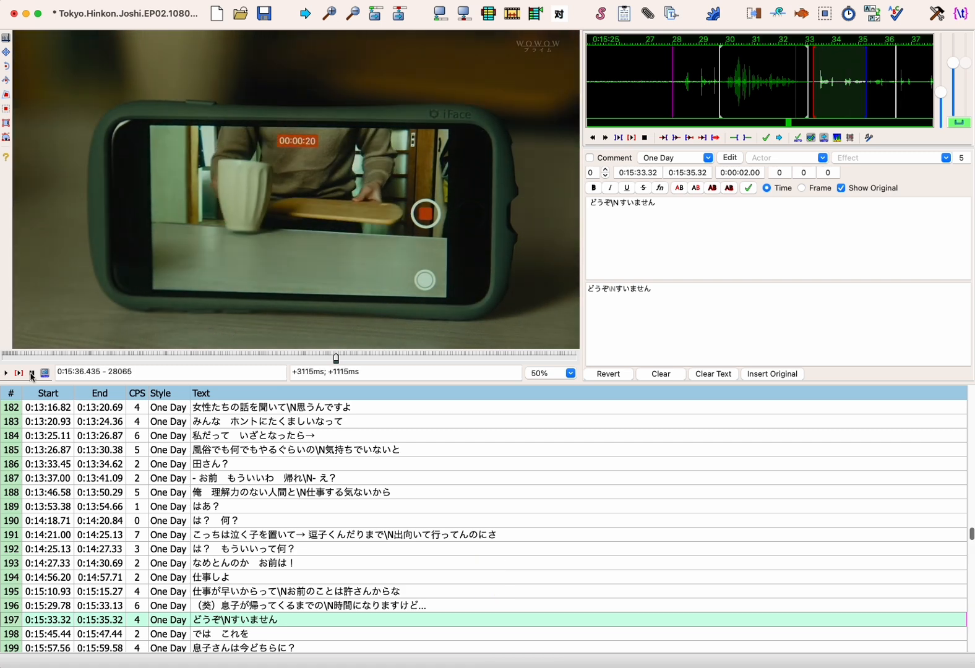
pyautogui.scroll(-3, 319, 509)
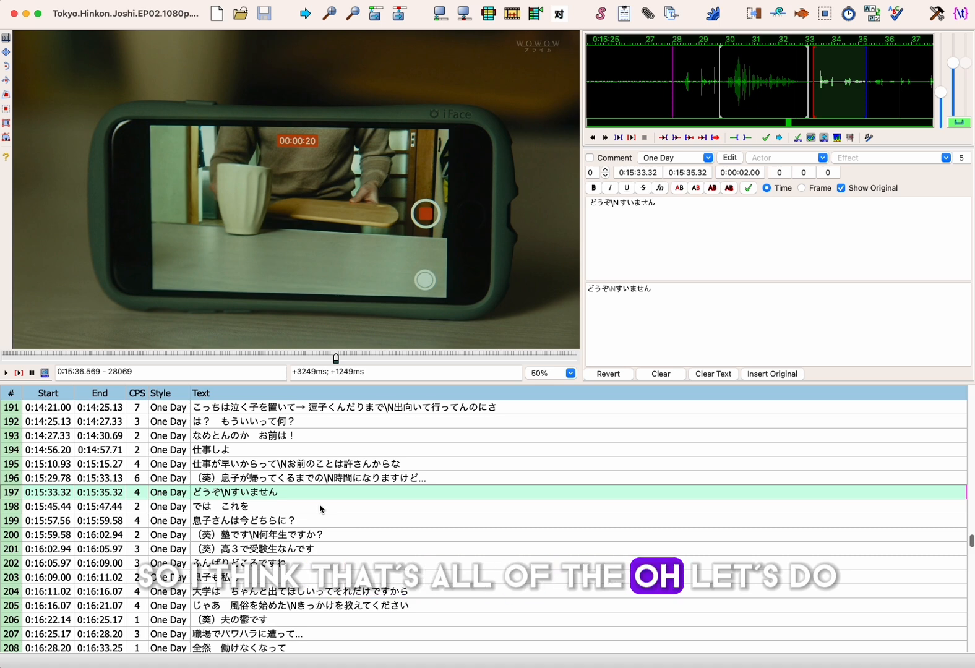
pyautogui.click(318, 508)
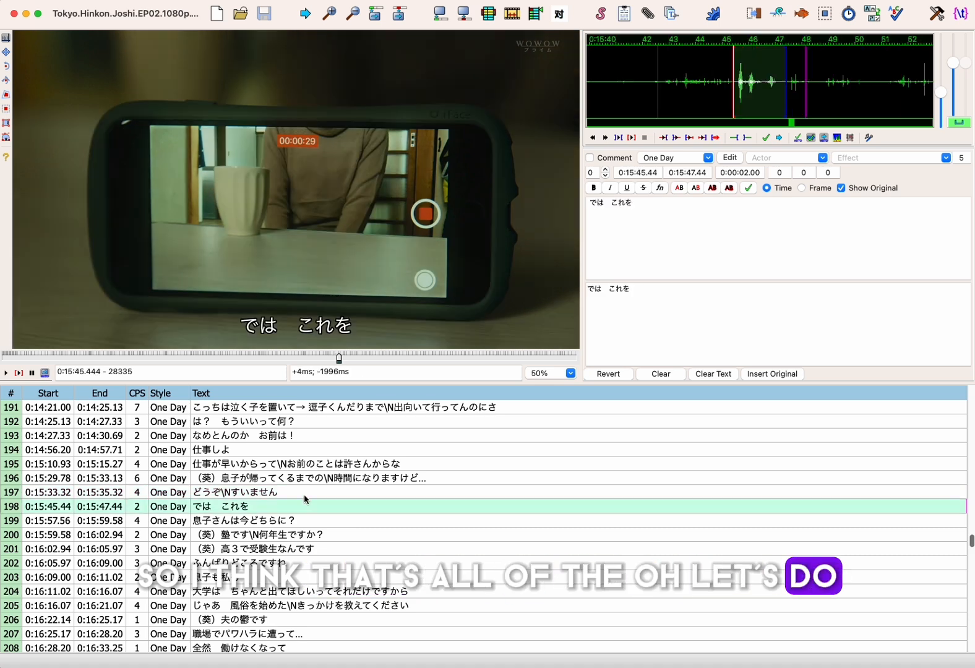
pyautogui.click(304, 497)
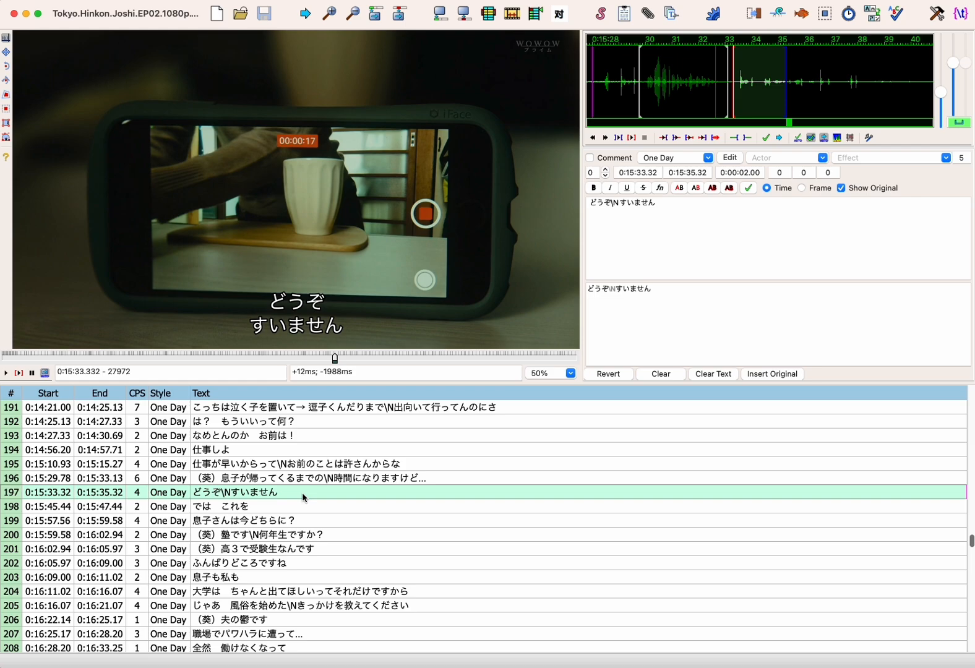
pyautogui.scroll(20, 304, 497)
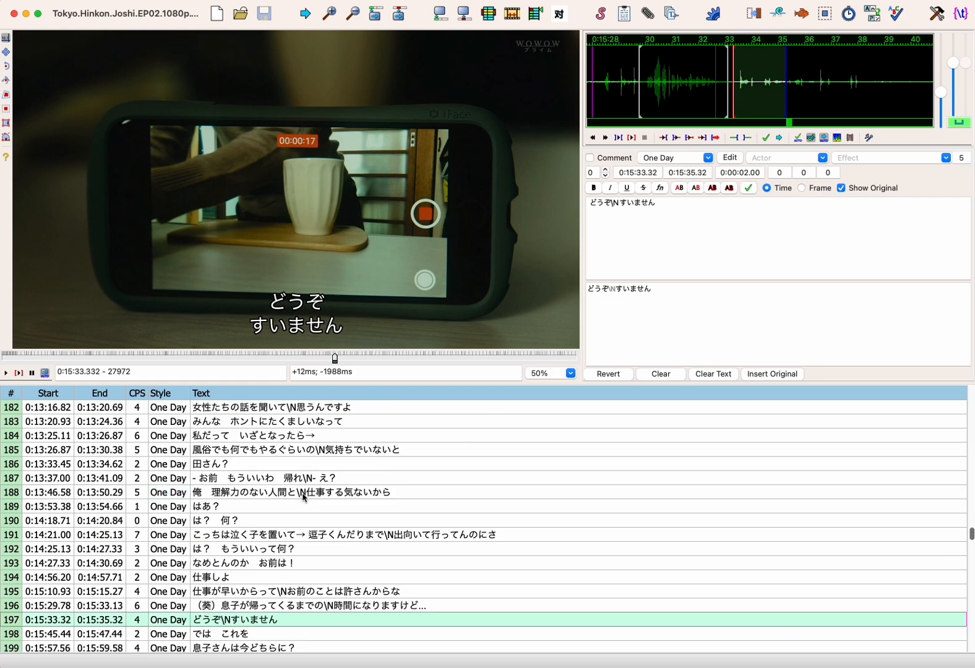
pyautogui.scroll(-20, 303, 496)
pyautogui.scroll(-20, 304, 497)
pyautogui.scroll(13, 304, 496)
pyautogui.scroll(9, 304, 496)
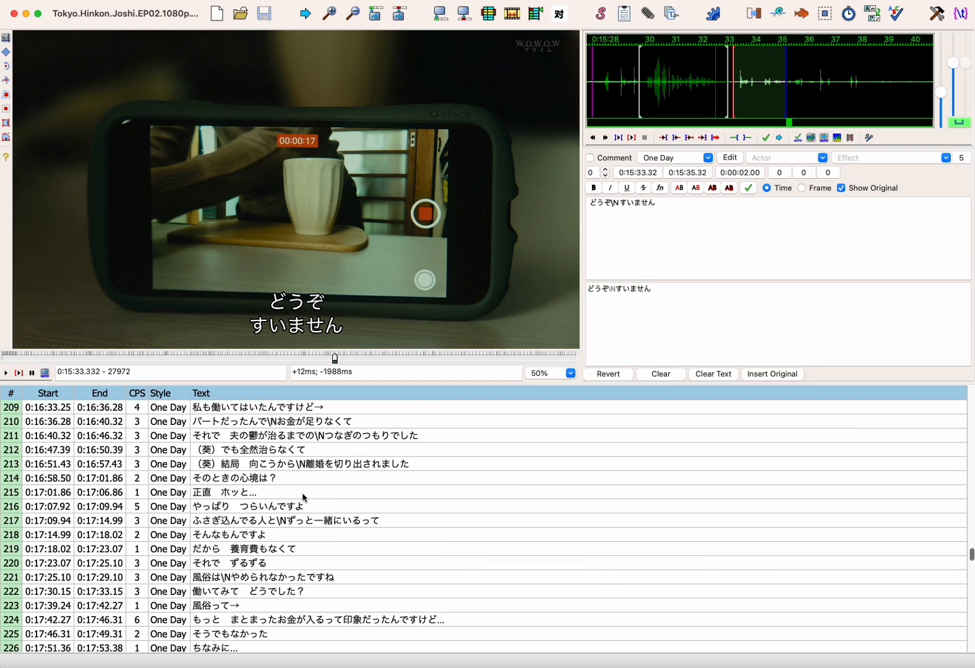
# - Mark line 197, どうぞ\Nすいません, as a comment so it is hidden from the video
pyautogui.click(226, 469)
pyautogui.click(226, 452)
pyautogui.click(614, 160)
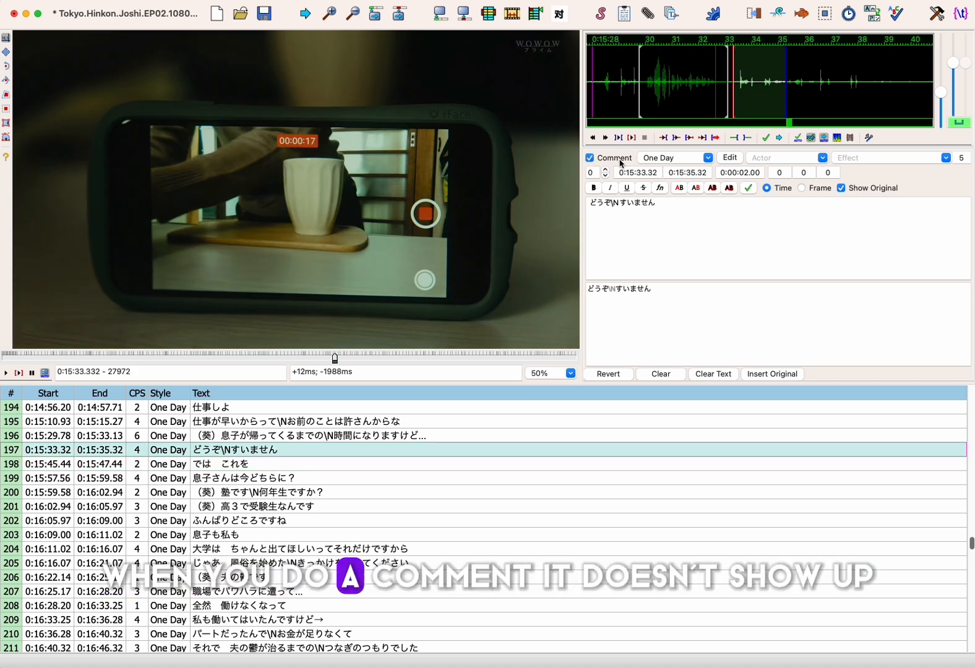
pyautogui.click(317, 468)
pyautogui.click(299, 452)
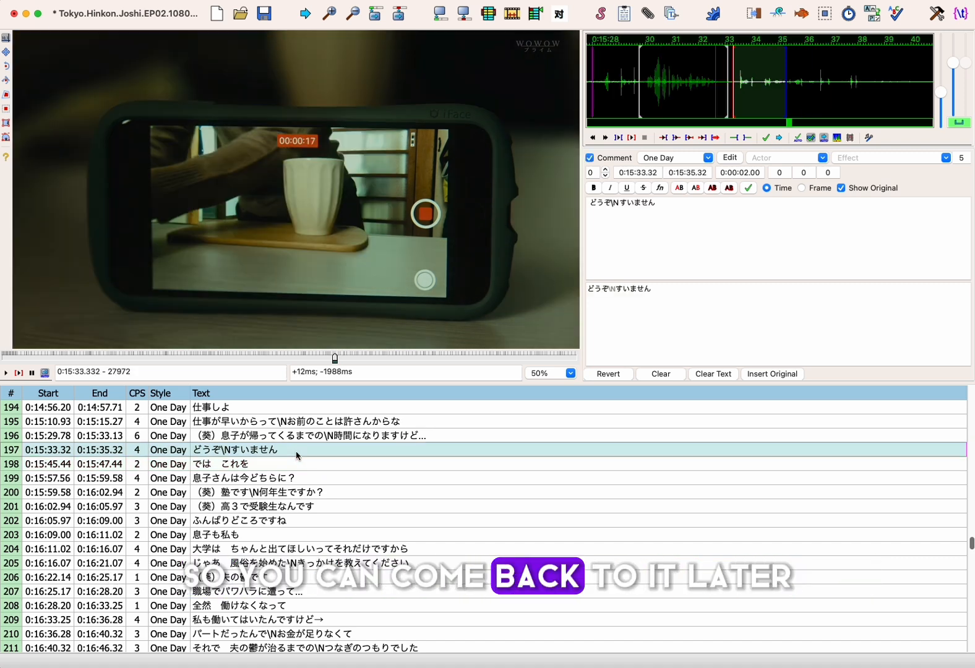
pyautogui.click(590, 159)
pyautogui.click(591, 158)
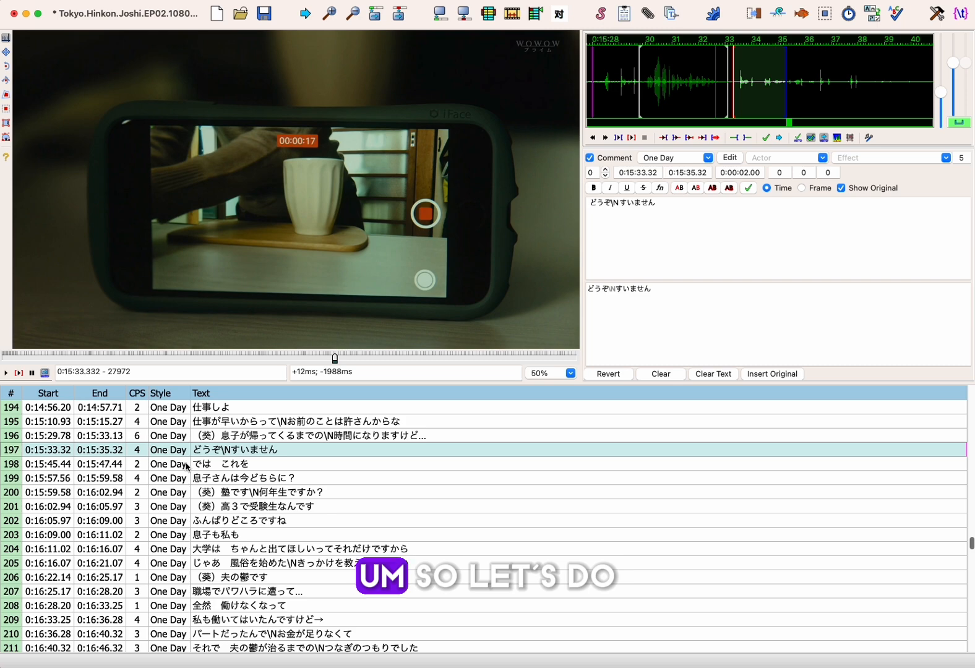
# - Step through the subtitle lines from line 1 onward, watching each video frame for on-screen text to translate
pyautogui.scroll(20, 186, 465)
pyautogui.click(255, 410)
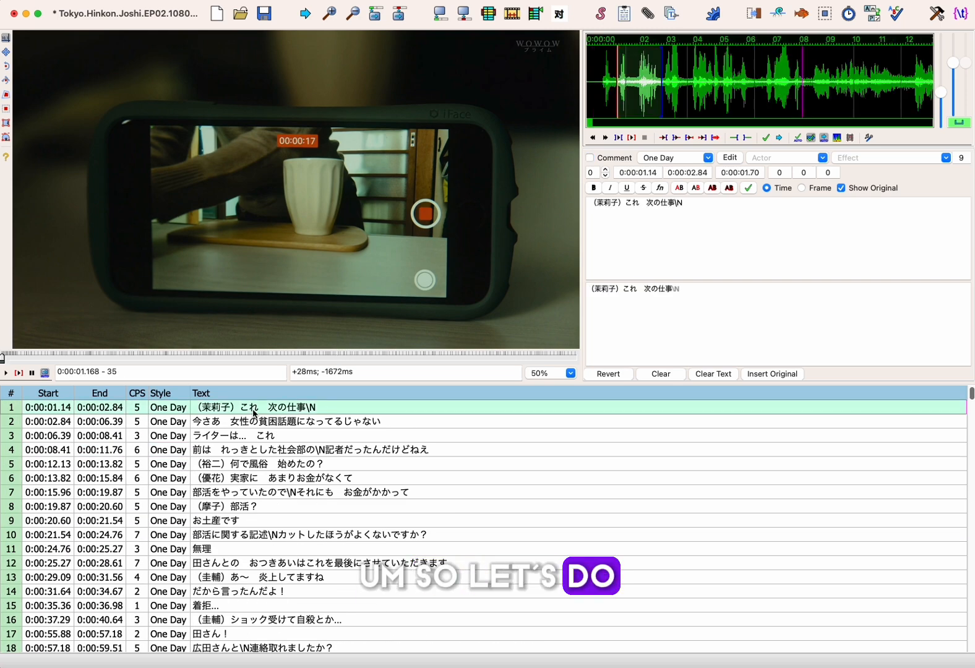
pyautogui.press('Down')
pyautogui.press('Up')
pyautogui.press('Down')
pyautogui.press('Down')
pyautogui.press('Down')
pyautogui.press('Down')
pyautogui.press('Down')
pyautogui.press('Down')
pyautogui.press('Down')
pyautogui.press('Down')
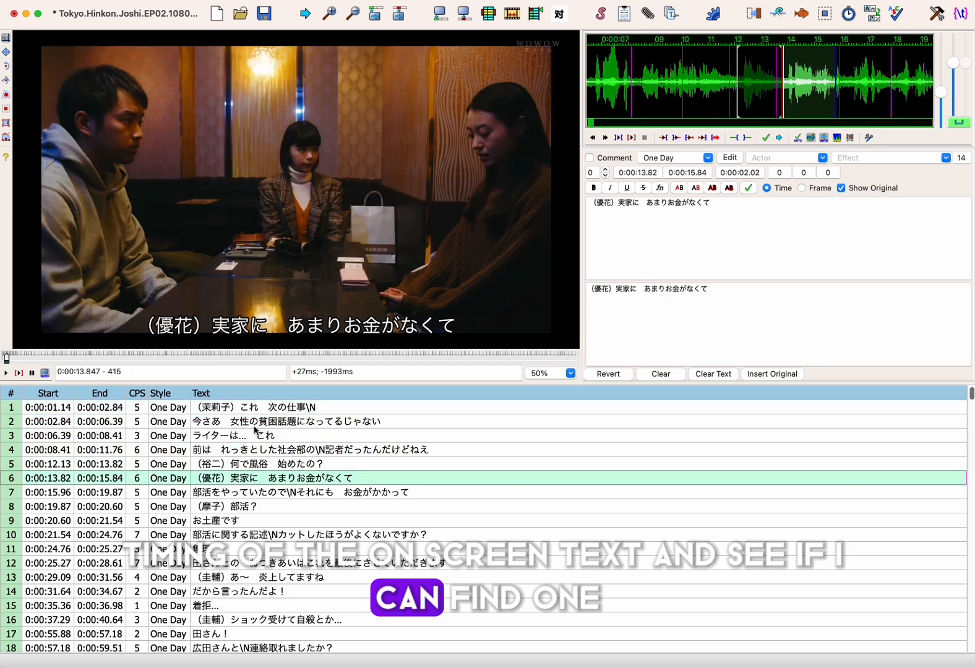
pyautogui.press('Down')
pyautogui.press('Down')
pyautogui.press('Down')
pyautogui.press('Down')
pyautogui.press('Down')
pyautogui.press('Down')
pyautogui.press('Down')
pyautogui.press('Down')
pyautogui.press('Down')
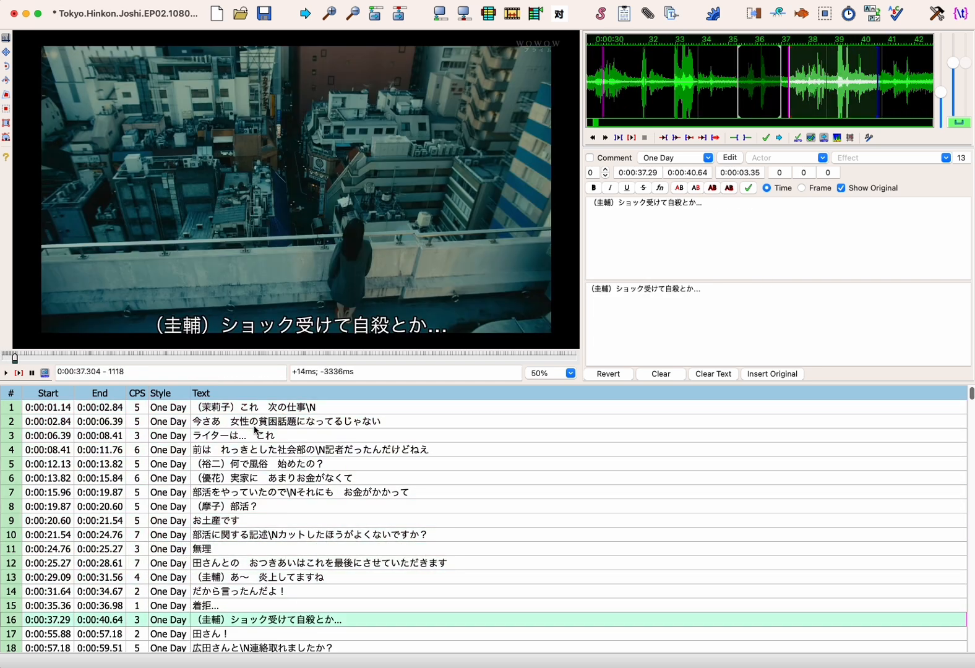
pyautogui.press('Down')
pyautogui.press('Down')
pyautogui.press('Up')
pyautogui.press('Up')
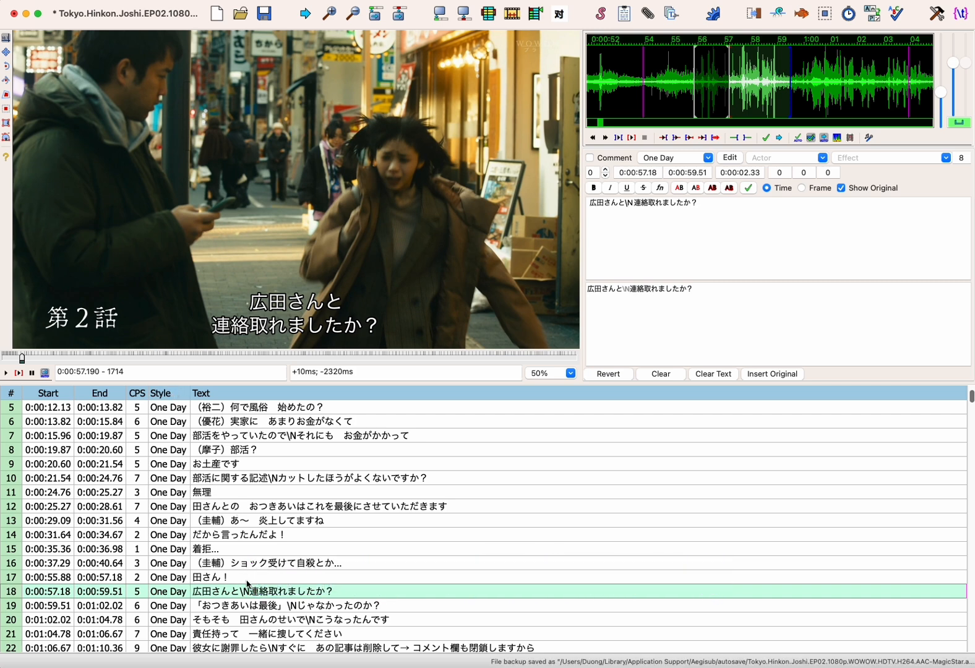
# - Duplicate line 18 and replace the text of the first copy with Episode 2
pyautogui.press('super+d')
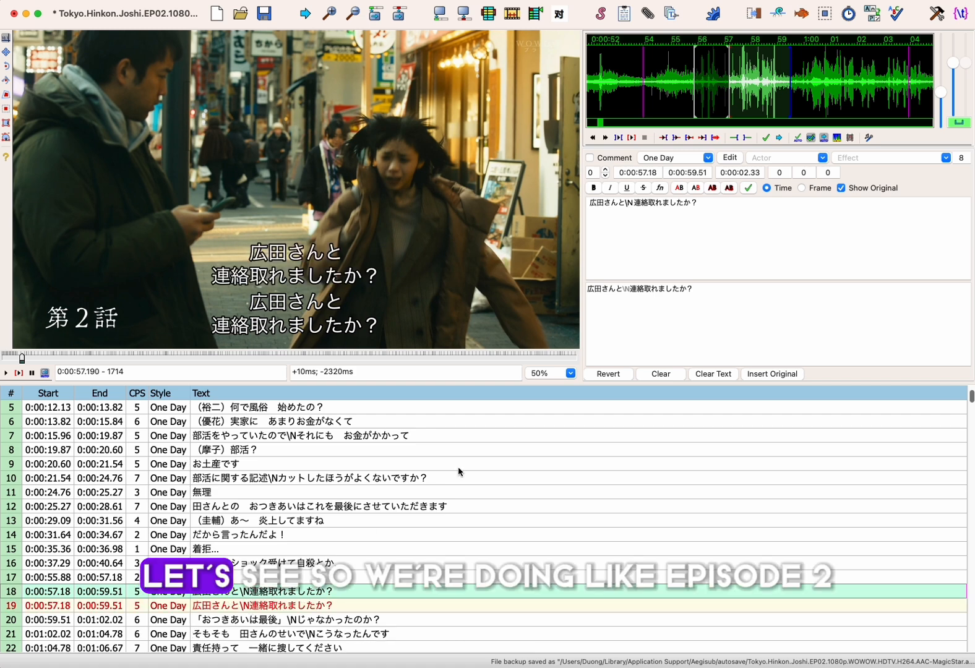
pyautogui.write('Episode 2')
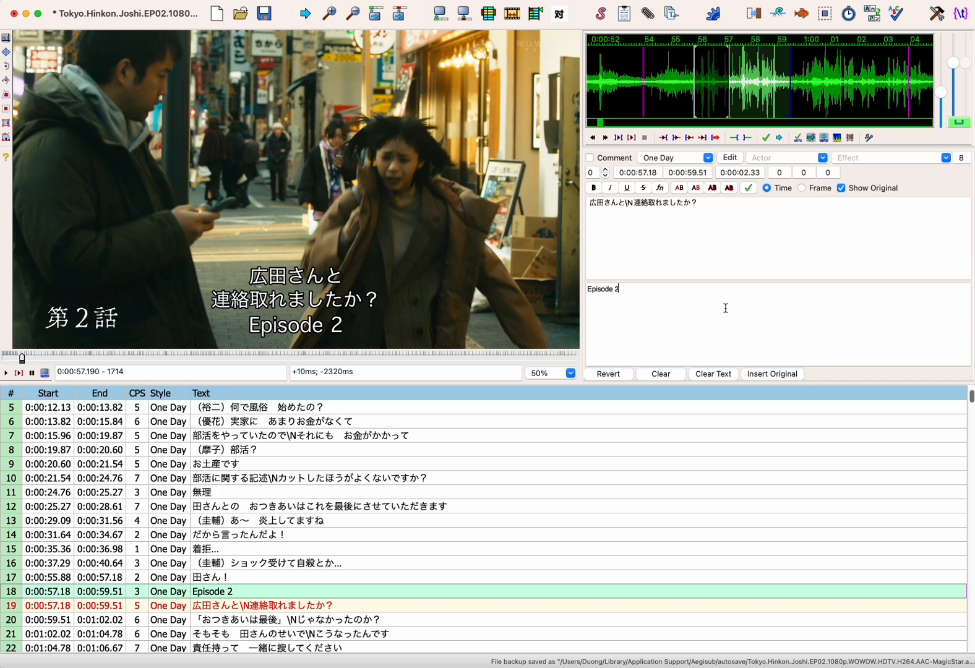
pyautogui.click(707, 158)
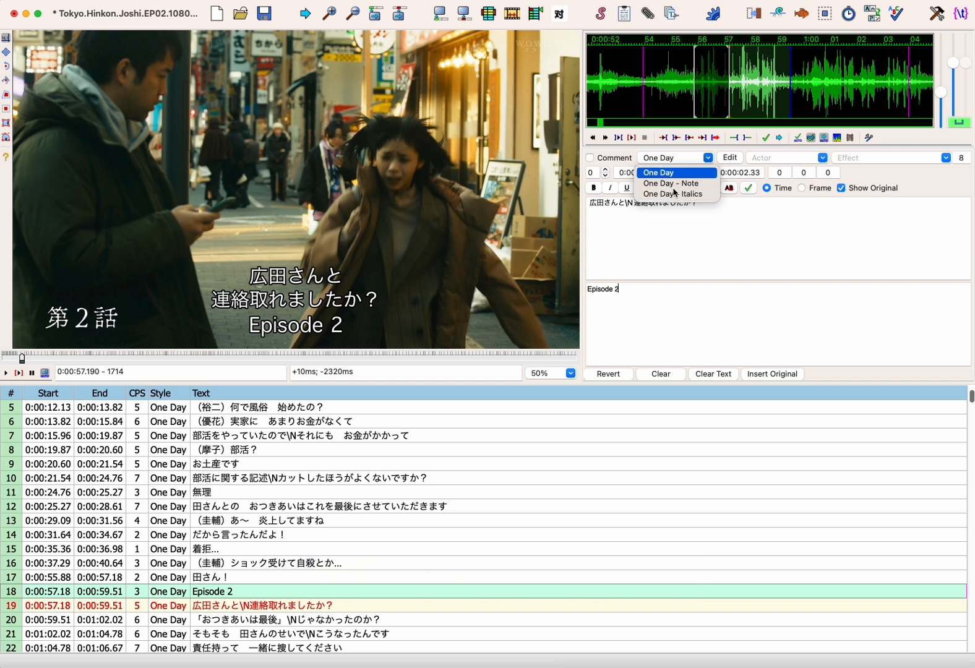
pyautogui.click(697, 320)
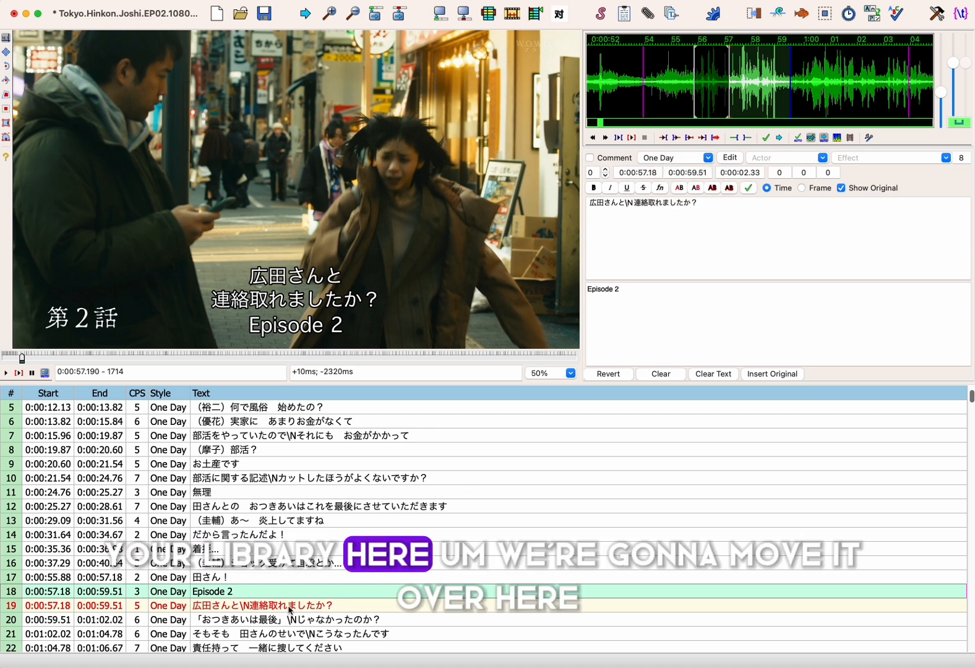
# - Position the Episode 2 text at 236,928, directly above the on-screen title 第２話 in the video
pyautogui.doubleClick(83, 298)
pyautogui.moveTo(83, 298); pyautogui.dragTo(83, 304)
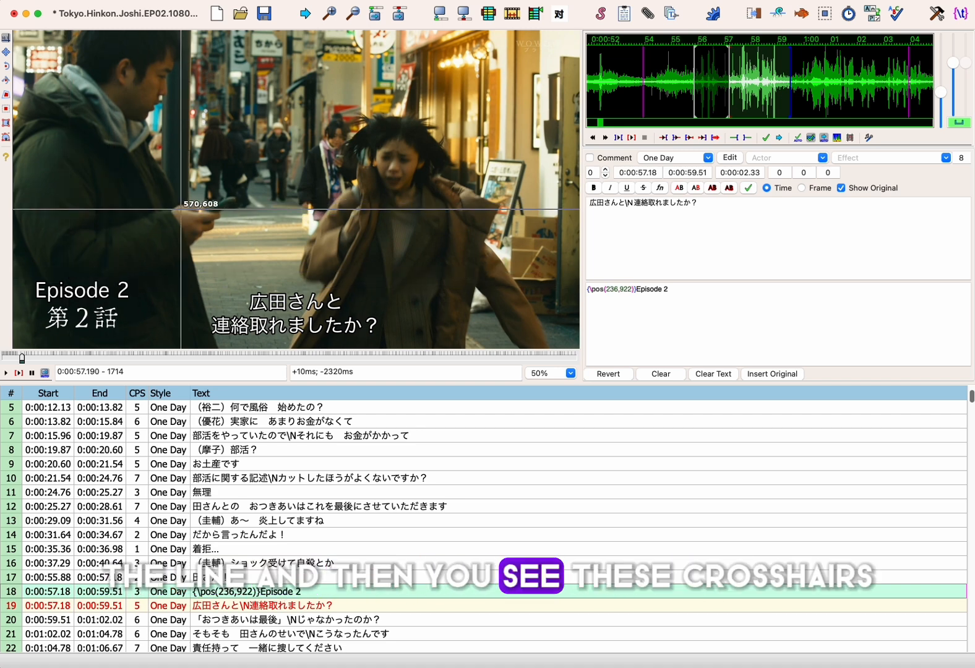
pyautogui.doubleClick(300, 248)
pyautogui.moveTo(300, 249)
pyautogui.mouseDown()
pyautogui.moveTo(191, 172)
pyautogui.moveTo(164, 234)
pyautogui.moveTo(84, 284)
pyautogui.moveTo(90, 303)
pyautogui.mouseUp()
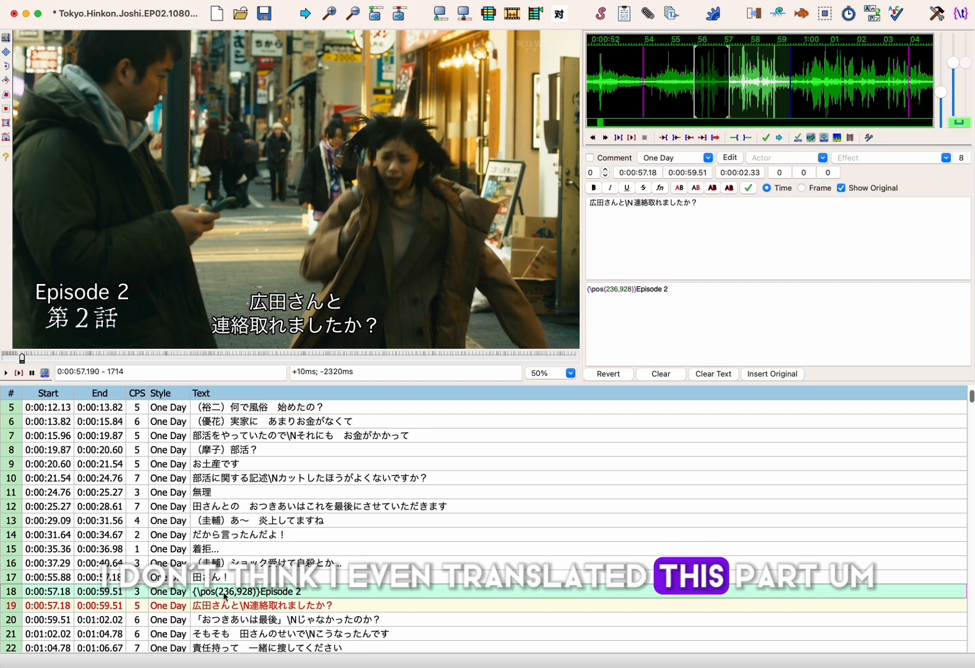
# - Find the frame where the on-screen title first fades in, and set the Episode 2 line's start time to 0:00:54.42
pyautogui.press('Left')
pyautogui.press('Left')
pyautogui.press('Left')
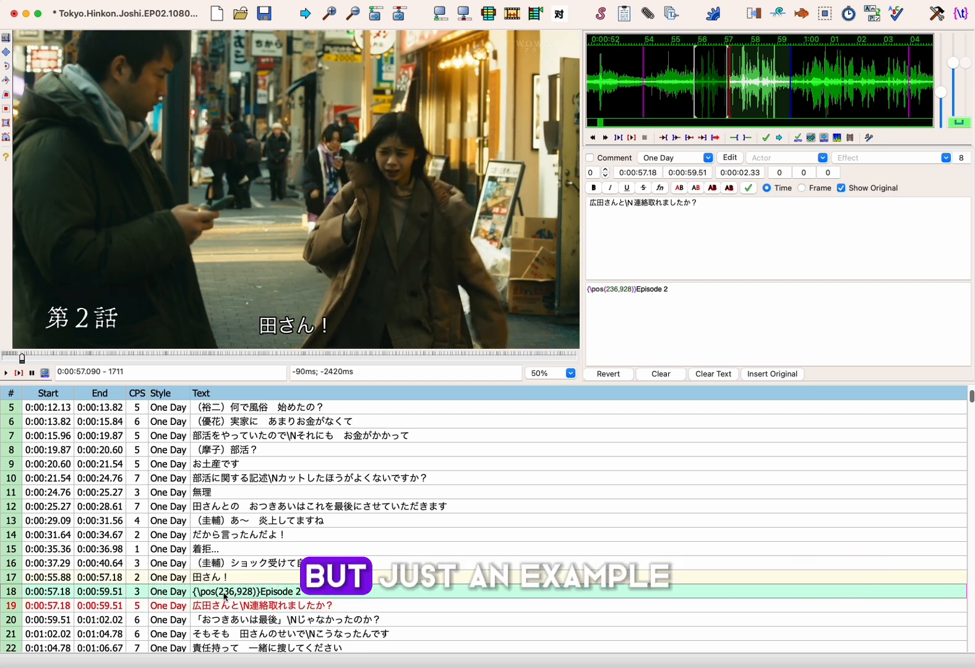
pyautogui.press('Left')
pyautogui.press('Left')
pyautogui.press('Left')
pyautogui.press('Left')
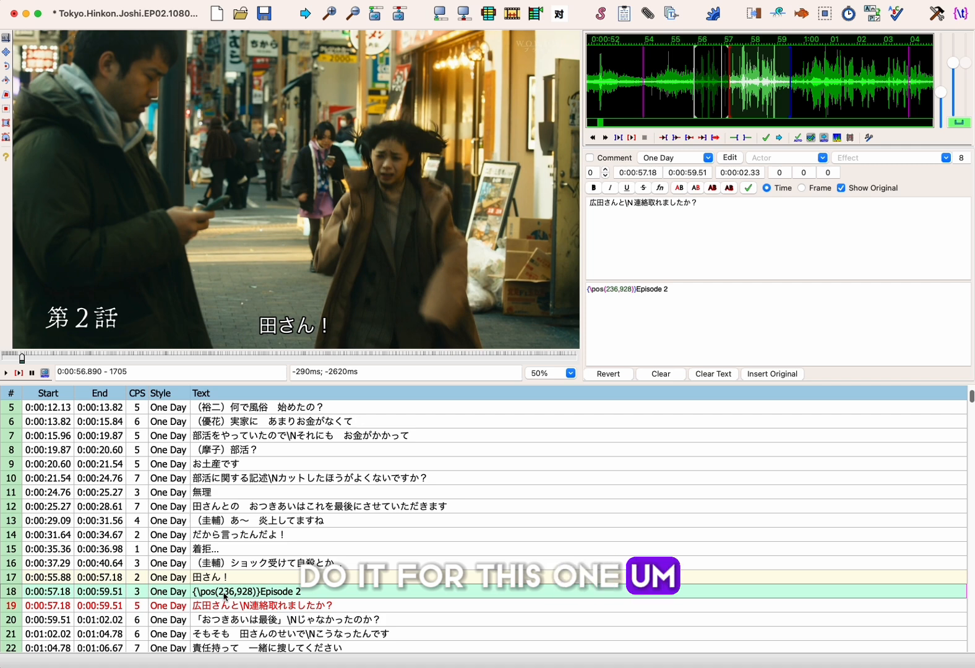
pyautogui.press('Left')
pyautogui.press('Left')
pyautogui.press('Left')
pyautogui.press('Left')
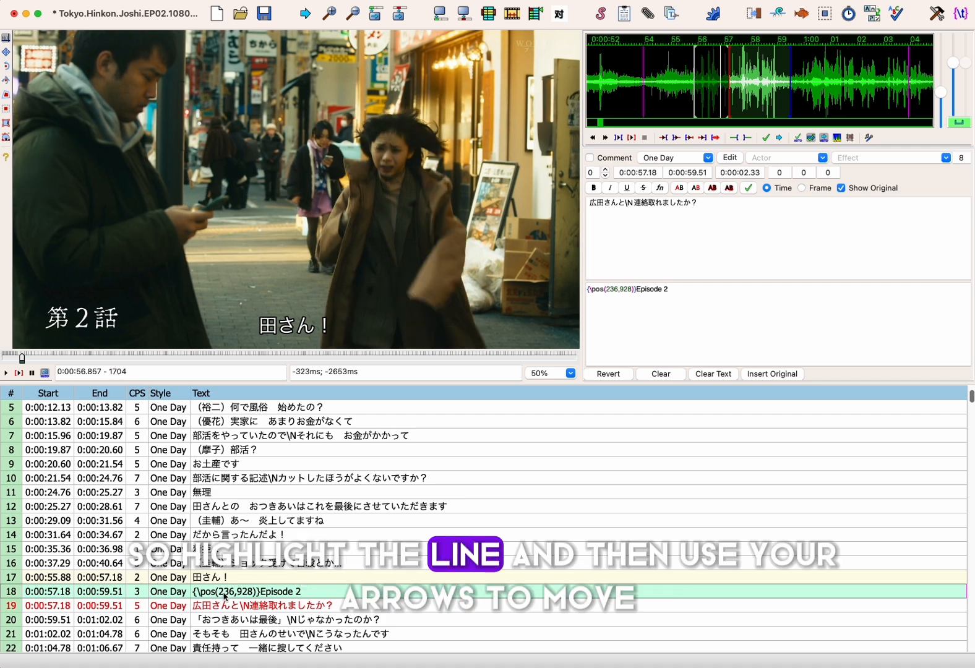
pyautogui.press('Left')
pyautogui.press('Left')
pyautogui.press('Left')
pyautogui.press('Left')
pyautogui.press('Left')
pyautogui.press('Left')
pyautogui.press('Left')
pyautogui.press('Left')
pyautogui.press('Left')
pyautogui.press('Left')
pyautogui.press('Left')
pyautogui.press('Left')
pyautogui.press('Left')
pyautogui.press('Left')
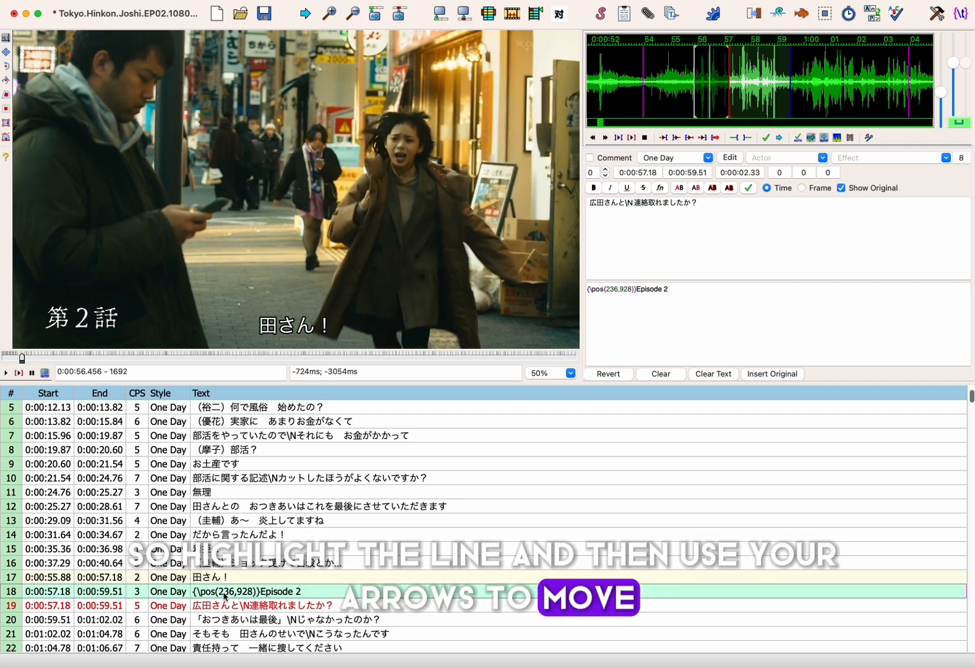
pyautogui.press('Left')
pyautogui.press('Left')
pyautogui.press('Left')
pyautogui.press('Left')
pyautogui.press('Left')
pyautogui.press('Left')
pyautogui.press('Left')
pyautogui.press('Left')
pyautogui.press('Left')
pyautogui.press('Left')
pyautogui.press('Left')
pyautogui.press('Left')
pyautogui.press('Left')
pyautogui.press('Left')
pyautogui.press('Left')
pyautogui.press('Left')
pyautogui.press('Left')
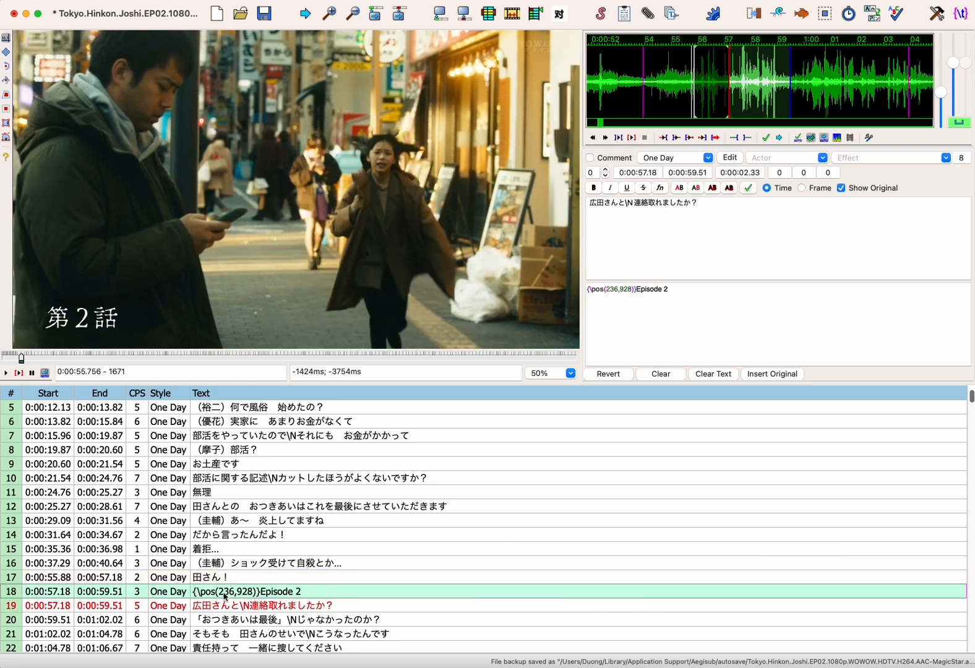
pyautogui.press('Left')
pyautogui.press('Left')
pyautogui.press('Left')
pyautogui.press('Left')
pyautogui.press('Left')
pyautogui.press('Left')
pyautogui.press('Left')
pyautogui.press('Left')
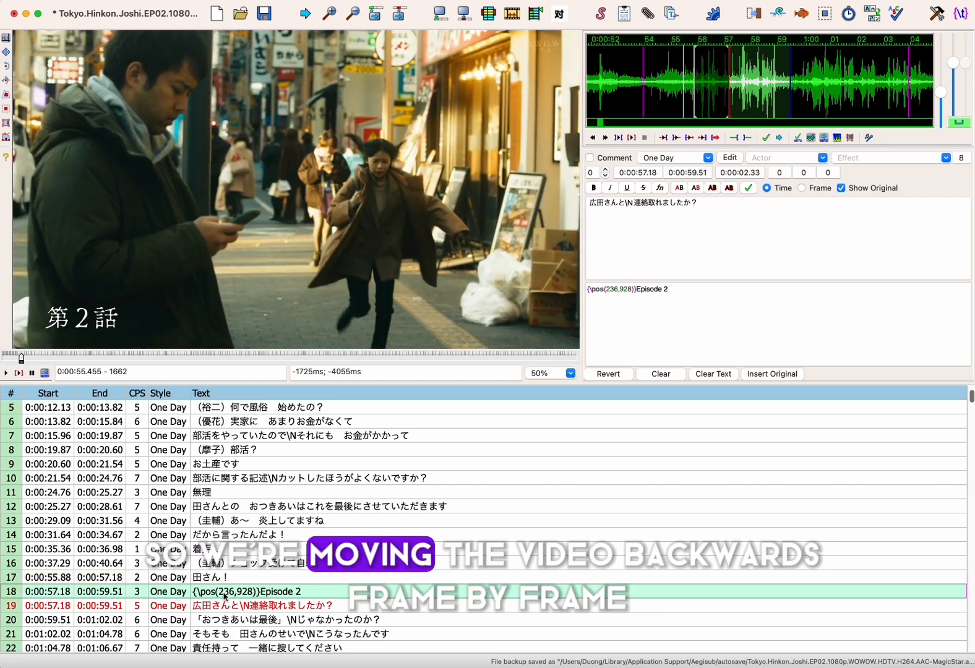
pyautogui.press('Left')
pyautogui.press('Left')
pyautogui.press('Left')
pyautogui.press('Left')
pyautogui.press('Left')
pyautogui.press('Left')
pyautogui.press('Left')
pyautogui.press('Left')
pyautogui.press('Left')
pyautogui.press('Left')
pyautogui.press('Left')
pyautogui.press('Left')
pyautogui.press('Left')
pyautogui.press('Left')
pyautogui.press('Left')
pyautogui.press('Left')
pyautogui.press('Left')
pyautogui.press('Left')
pyautogui.press('Left')
pyautogui.press('Left')
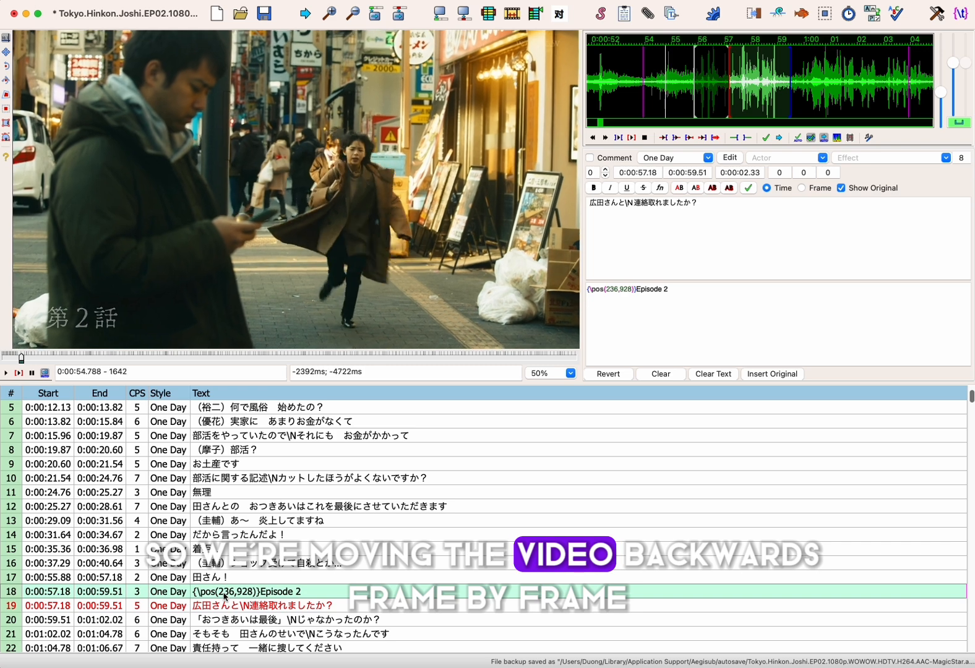
pyautogui.press('Left')
pyautogui.press('Left')
pyautogui.press('Left')
pyautogui.press('Left')
pyautogui.press('Left')
pyautogui.press('Left')
pyautogui.press('Left')
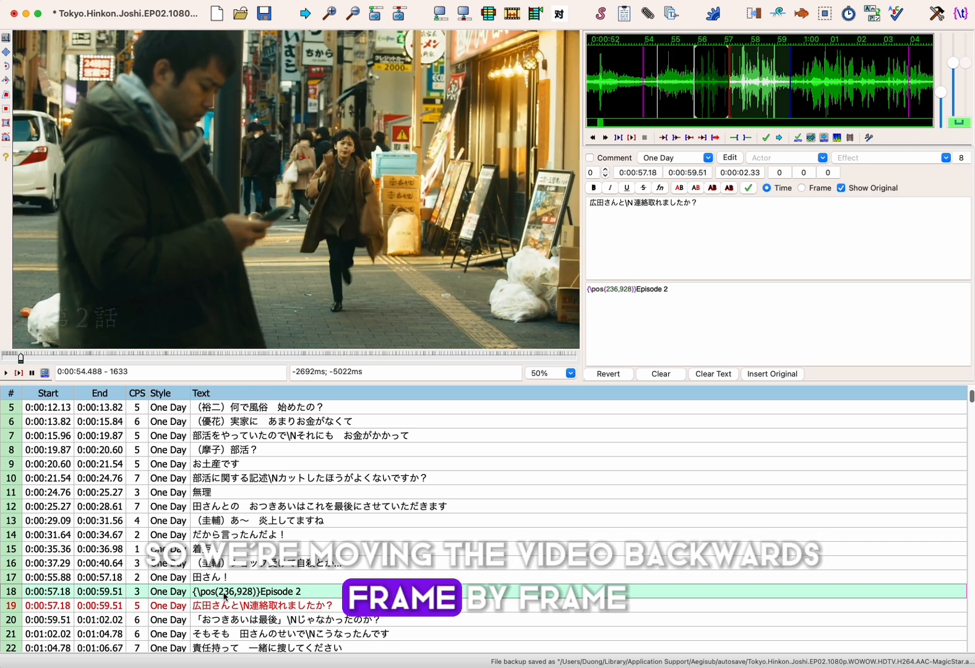
pyautogui.press('Left')
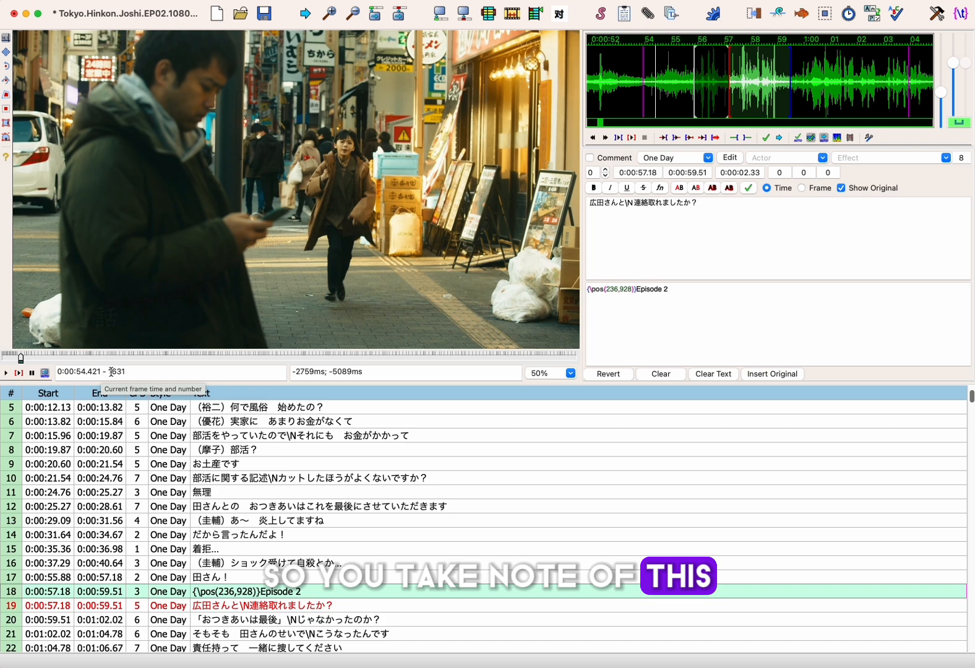
pyautogui.click(644, 173)
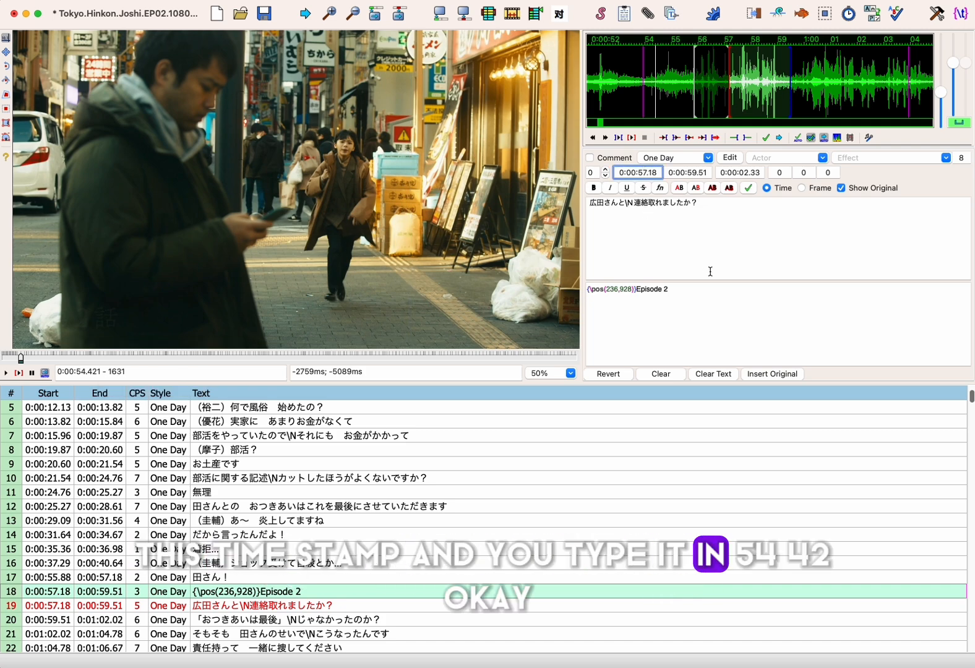
pyautogui.write('4')
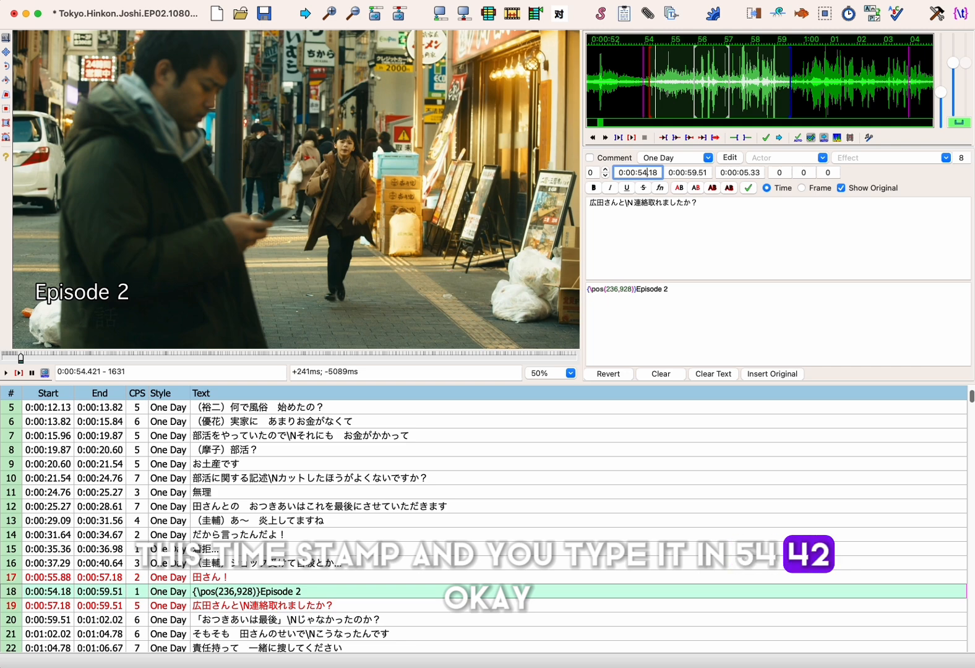
# - Add the fade tag \fad(400,400) after the position tag in the Episode 2 line
pyautogui.click(634, 302)
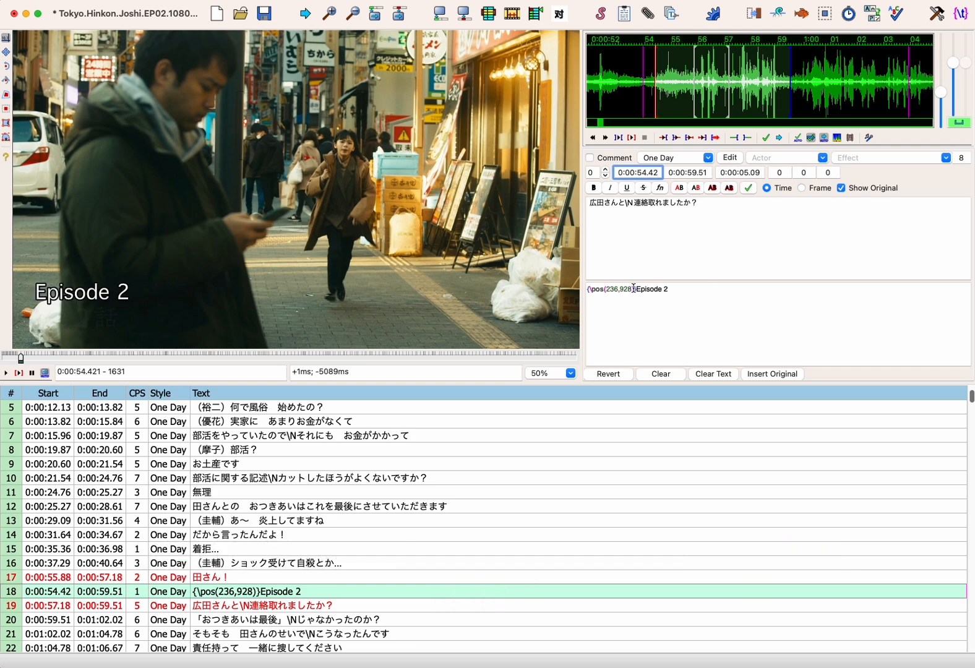
pyautogui.write('\\fa')
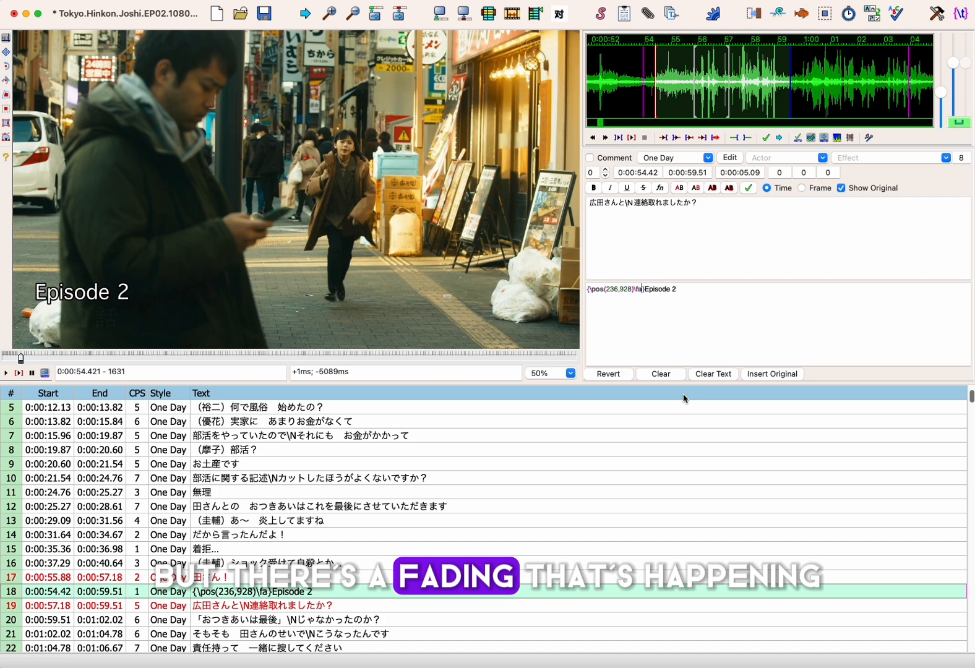
pyautogui.write('d(400,400')
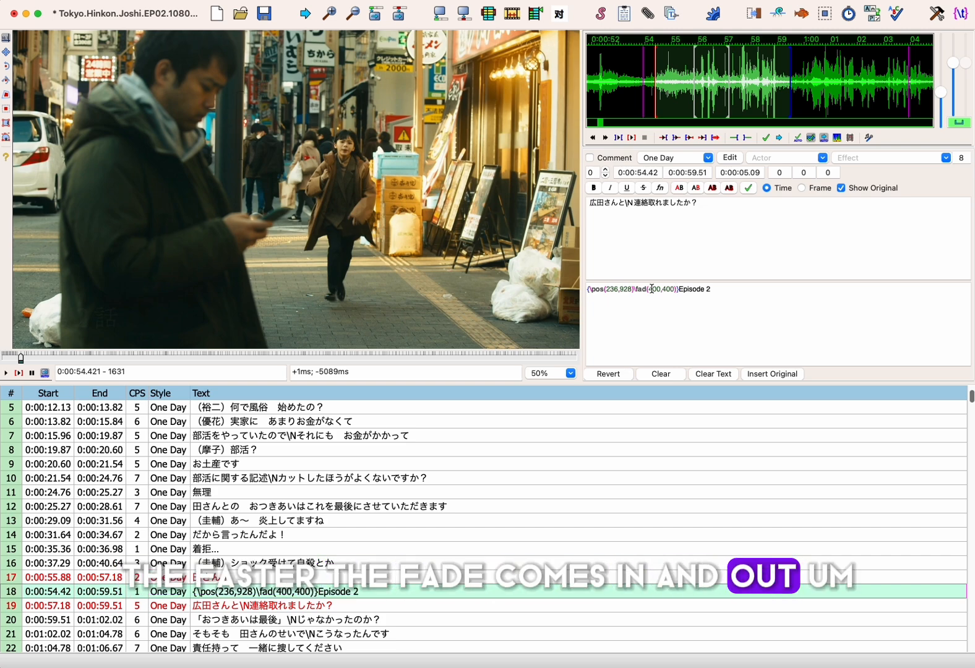
pyautogui.click(670, 288)
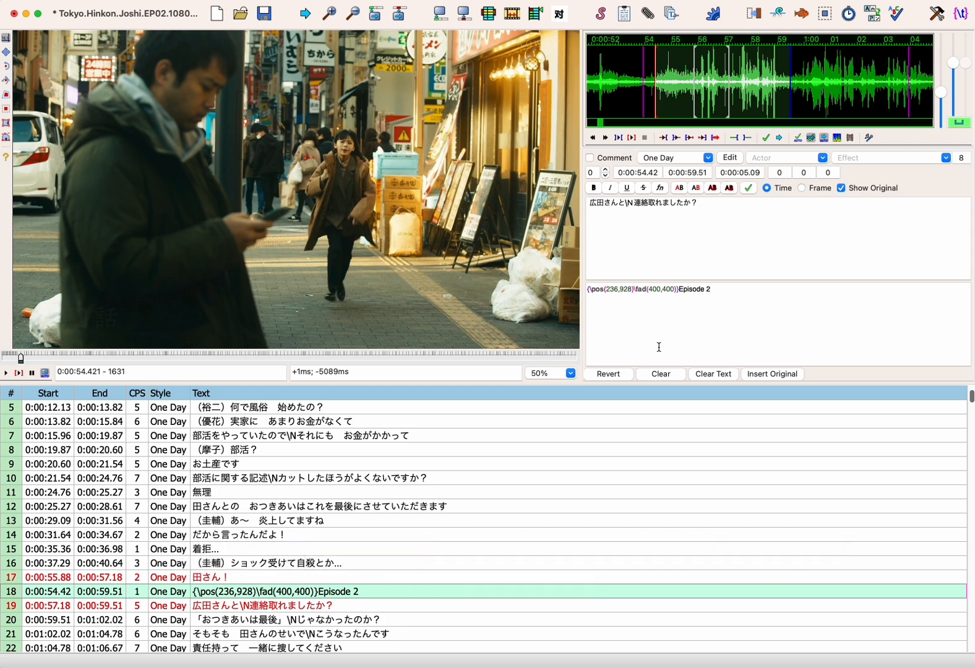
# - Find the frame where the on-screen title fades out, set the Episode 2 line's end time to 0:00:59.32, and save the file
pyautogui.click(302, 593)
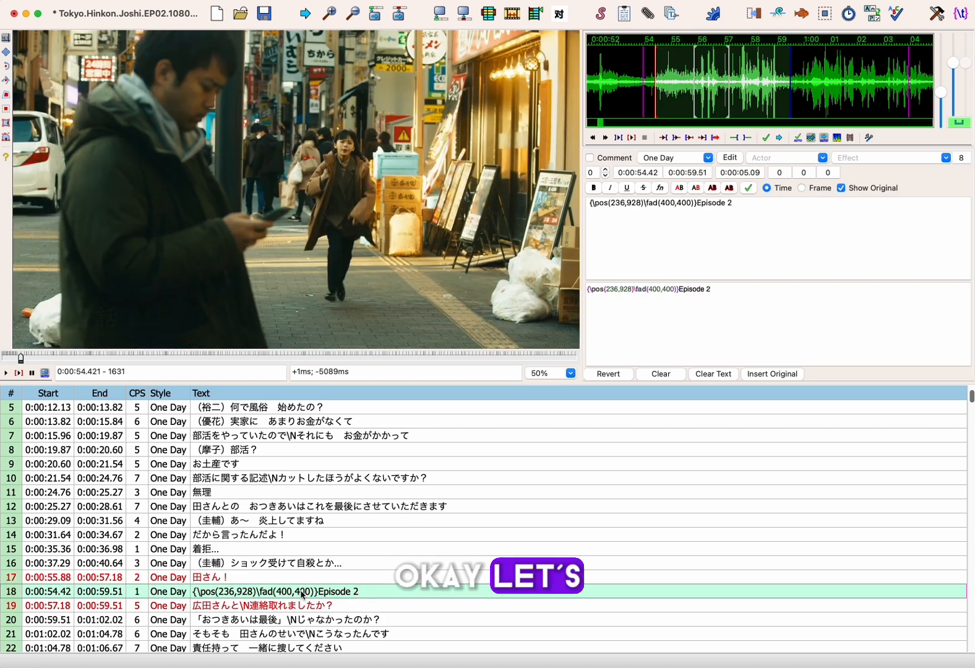
pyautogui.click(6, 374)
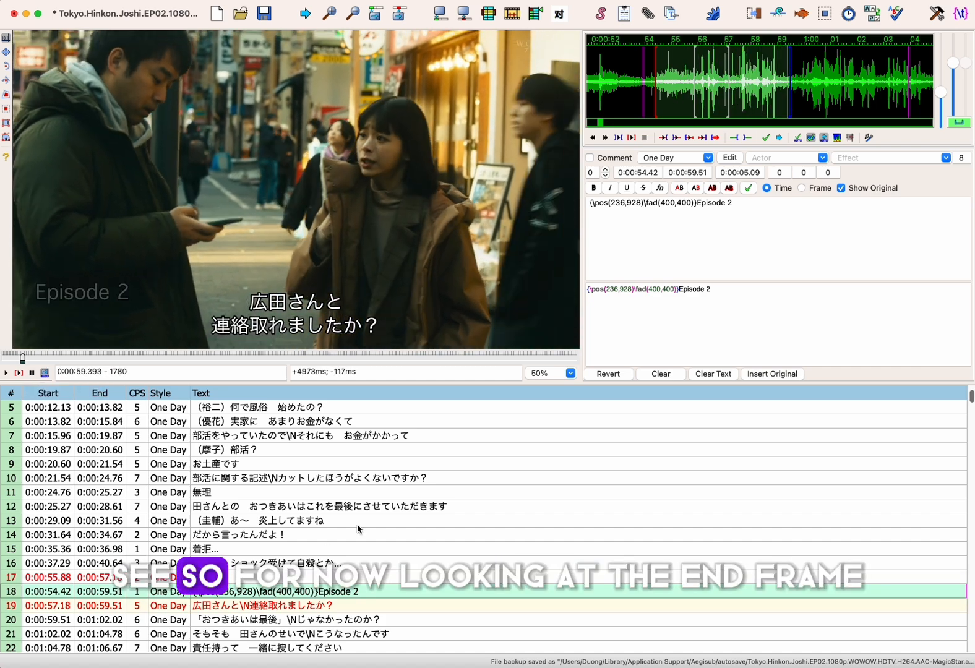
pyautogui.press('Left')
pyautogui.press('Left')
pyautogui.press('Left')
pyautogui.press('Left')
pyautogui.press('Right')
pyautogui.press('Right')
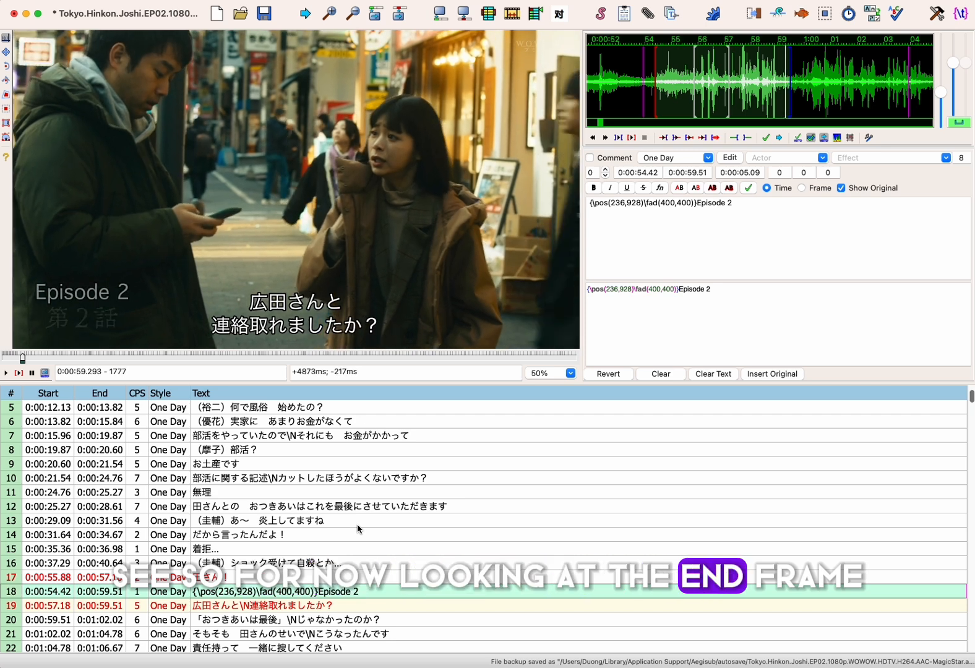
pyautogui.press('Right')
pyautogui.press('Left')
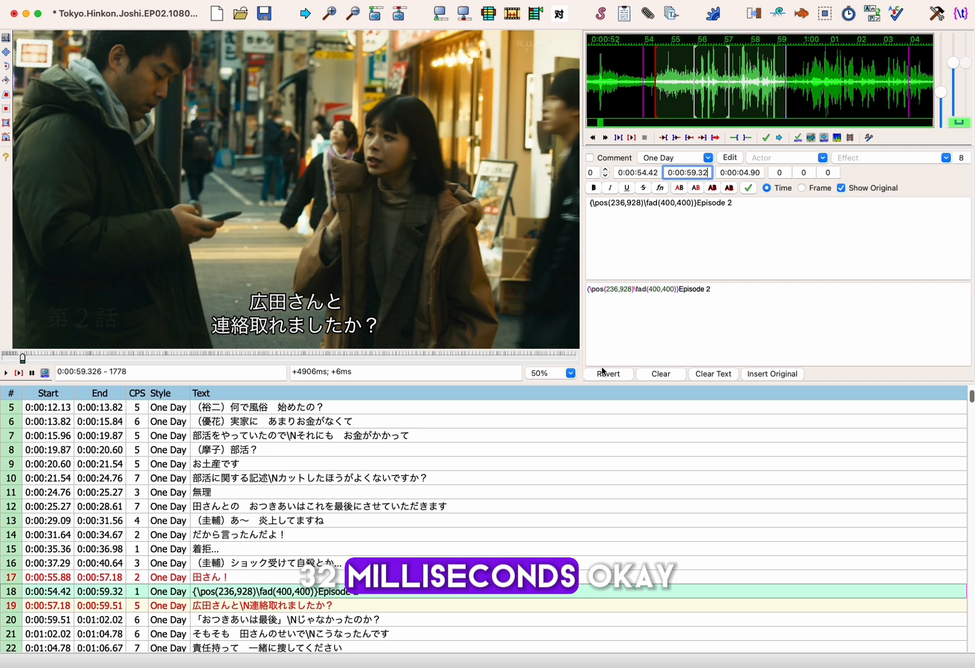
pyautogui.click(314, 602)
pyautogui.click(309, 595)
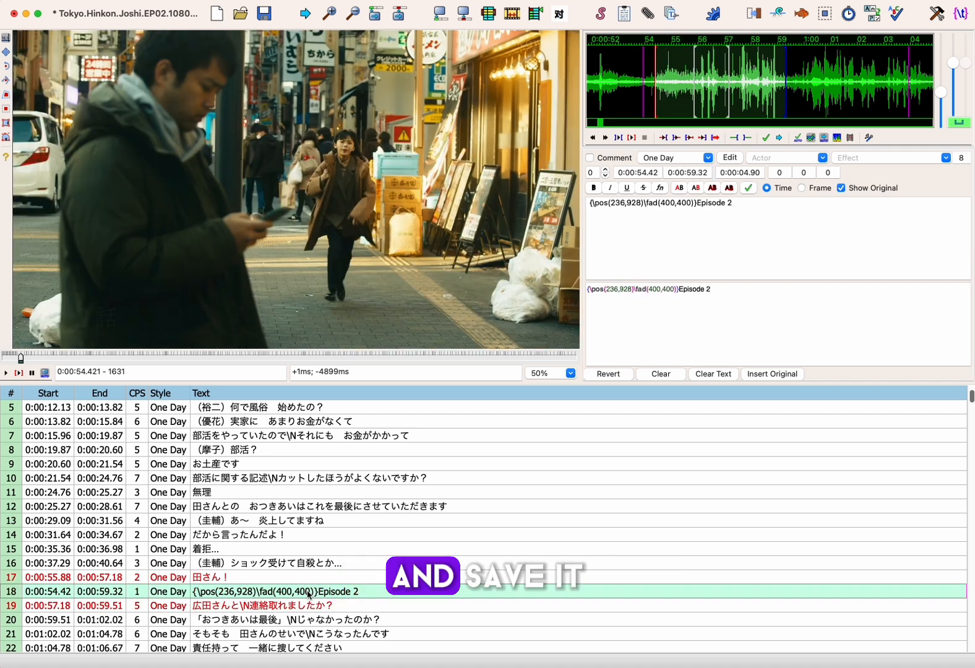
pyautogui.press('super+s')
# - Compare the Episode 2 line with the overlapping dialogue lines 17 and 19
pyautogui.click(203, 579)
pyautogui.click(211, 591)
pyautogui.click(210, 580)
pyautogui.click(211, 591)
pyautogui.click(210, 606)
pyautogui.click(206, 580)
pyautogui.click(211, 592)
pyautogui.click(211, 606)
# - Play the video from the Episode 2 line to check its timing and fade against the on-screen title, and pause playback
pyautogui.click(210, 597)
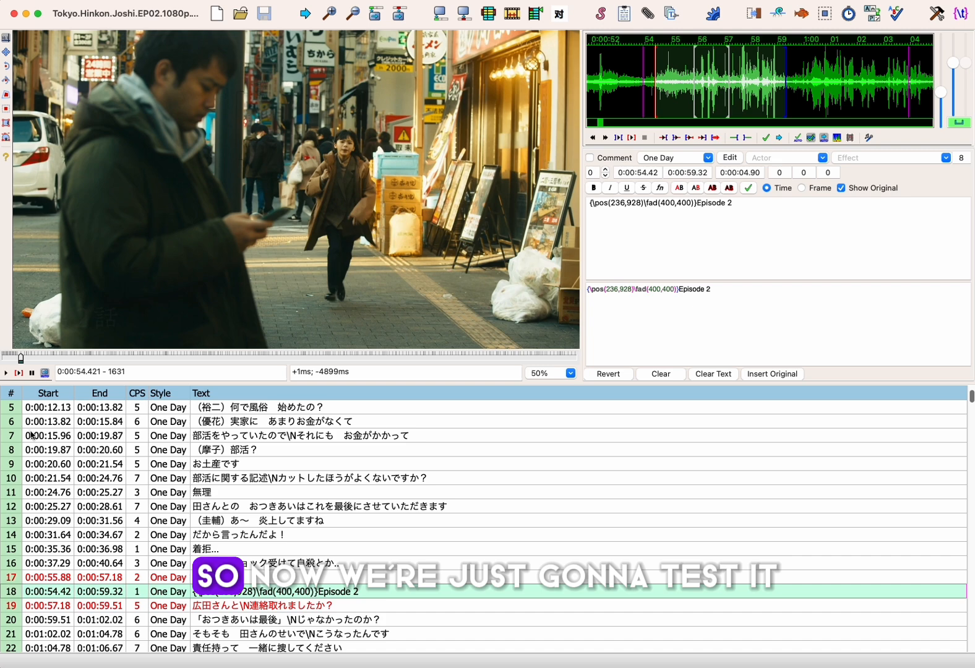
pyautogui.click(6, 373)
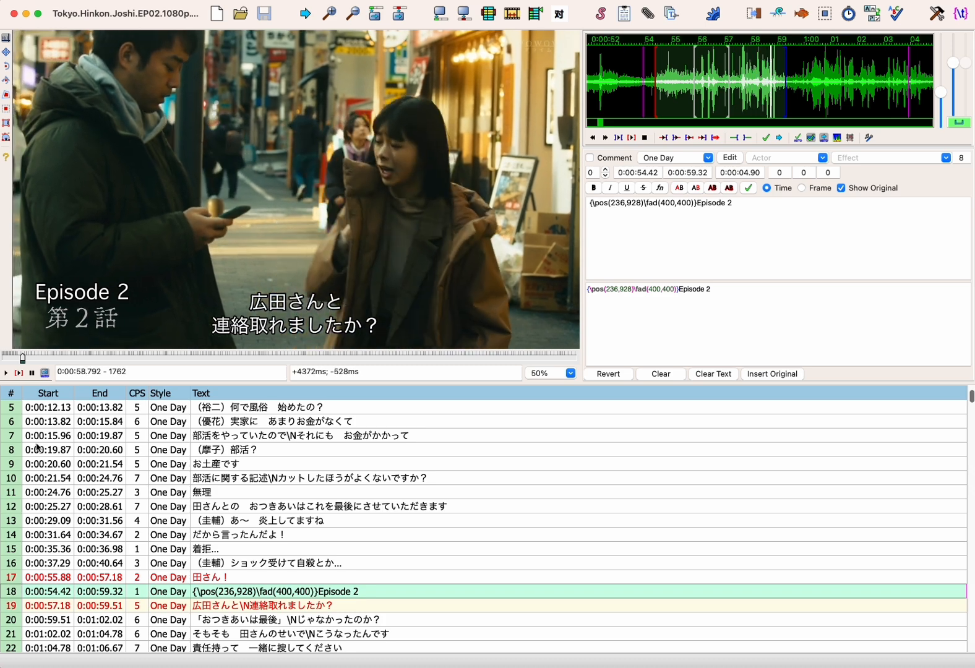
pyautogui.click(31, 373)
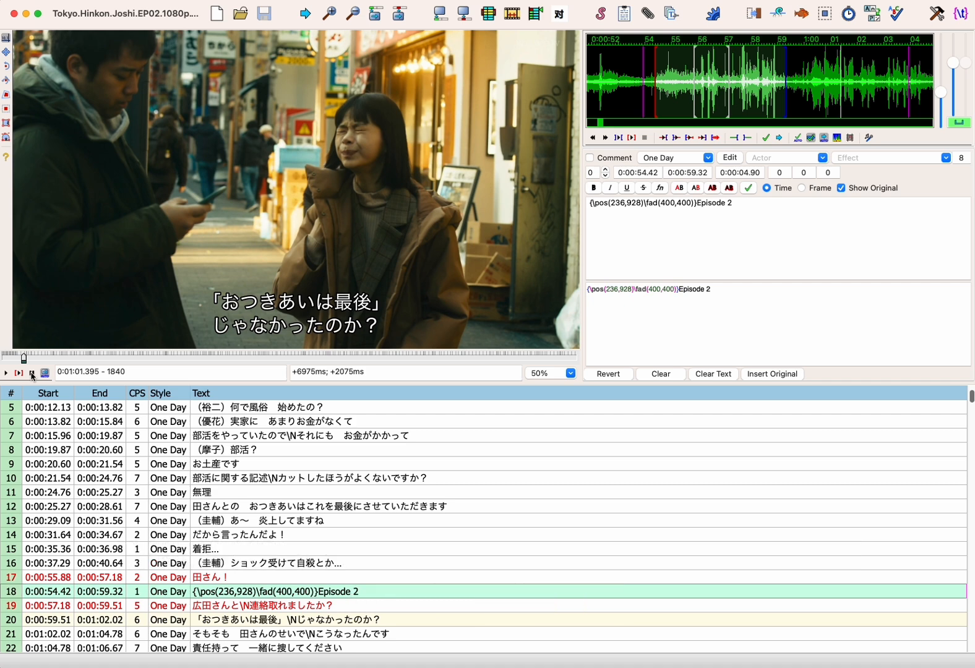
# - Scan the video forward from about 0:02:55 to 0:24:37 for further on-screen text that needs translating and timing
pyautogui.click(65, 357)
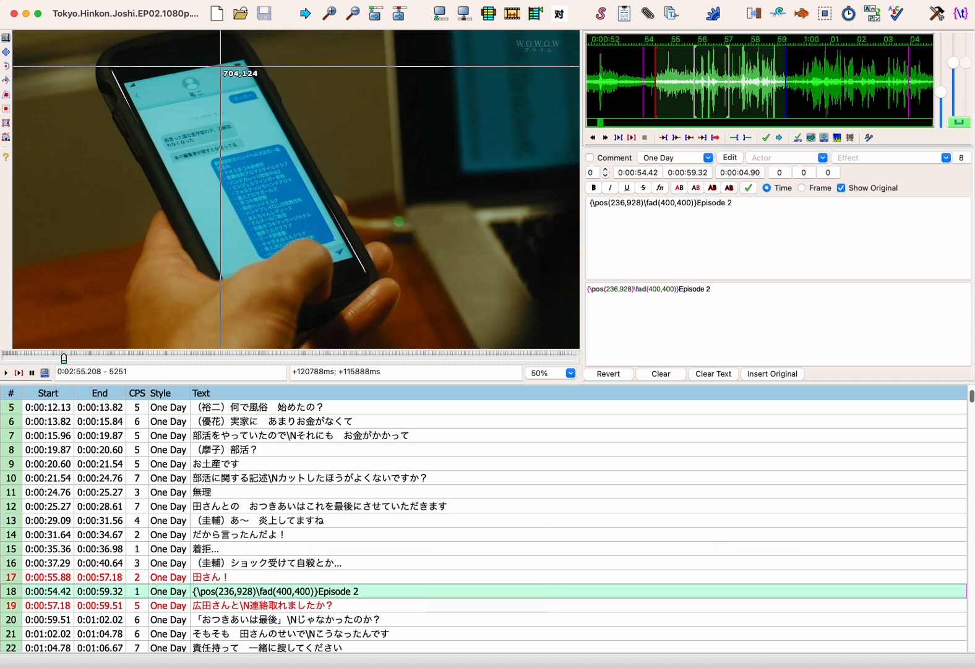
pyautogui.click(161, 357)
pyautogui.click(216, 359)
pyautogui.click(237, 359)
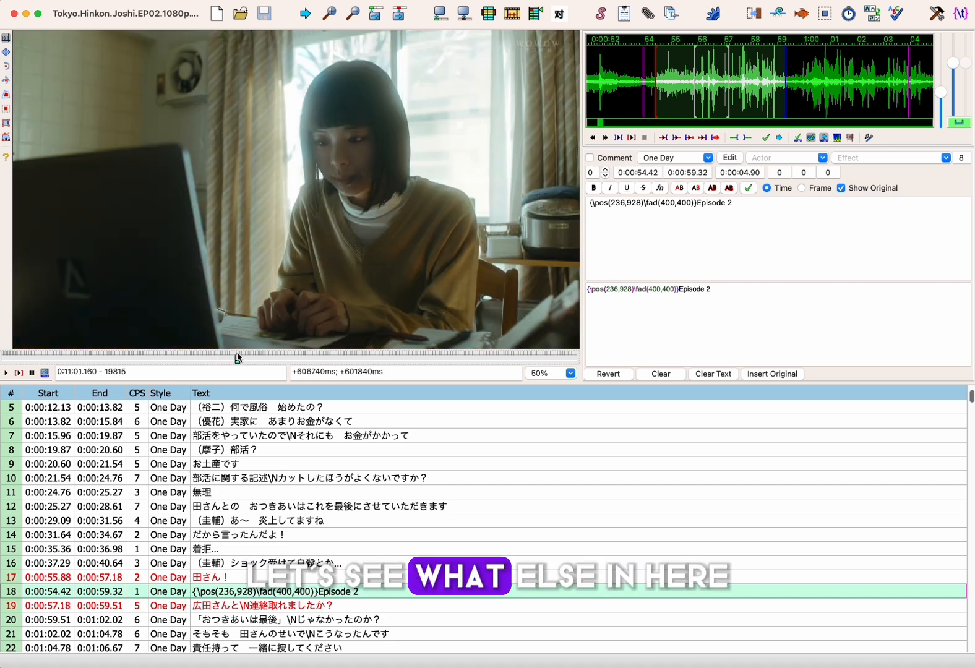
pyautogui.click(286, 357)
pyautogui.click(323, 358)
pyautogui.click(352, 357)
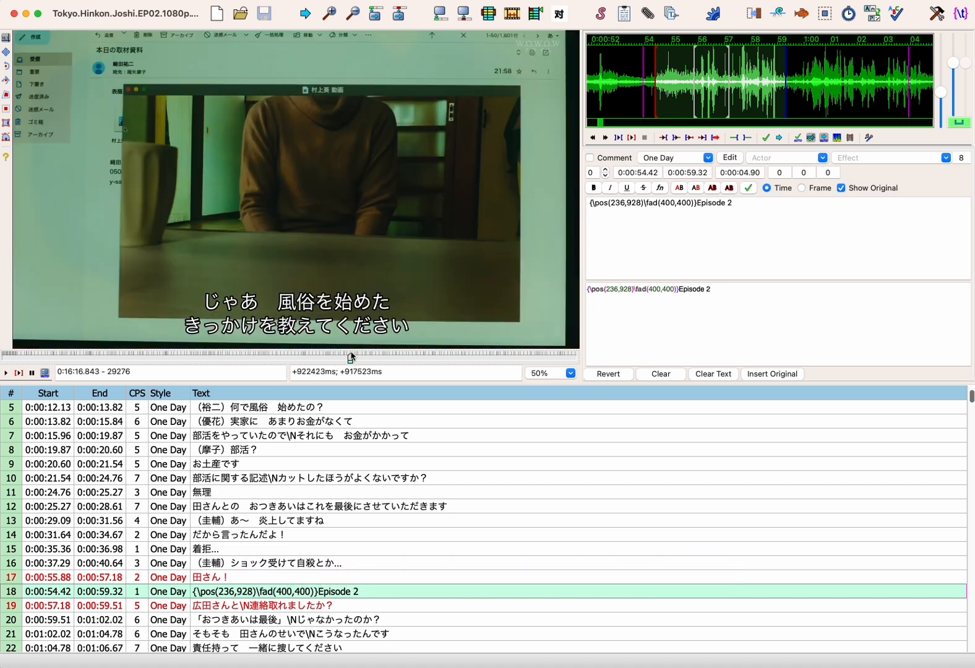
pyautogui.click(378, 357)
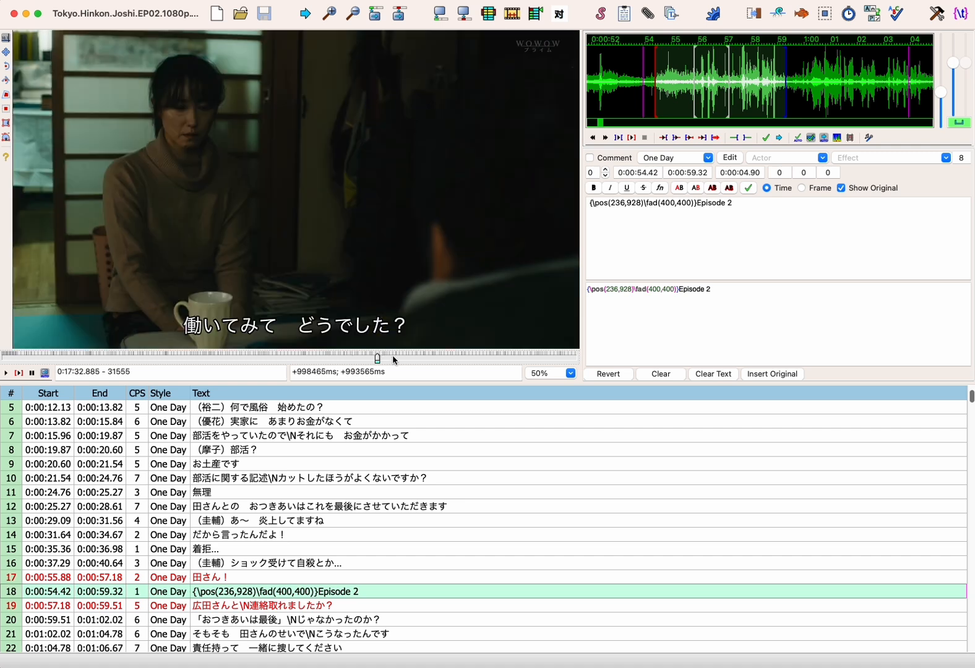
pyautogui.click(393, 358)
pyautogui.click(430, 358)
pyautogui.click(452, 357)
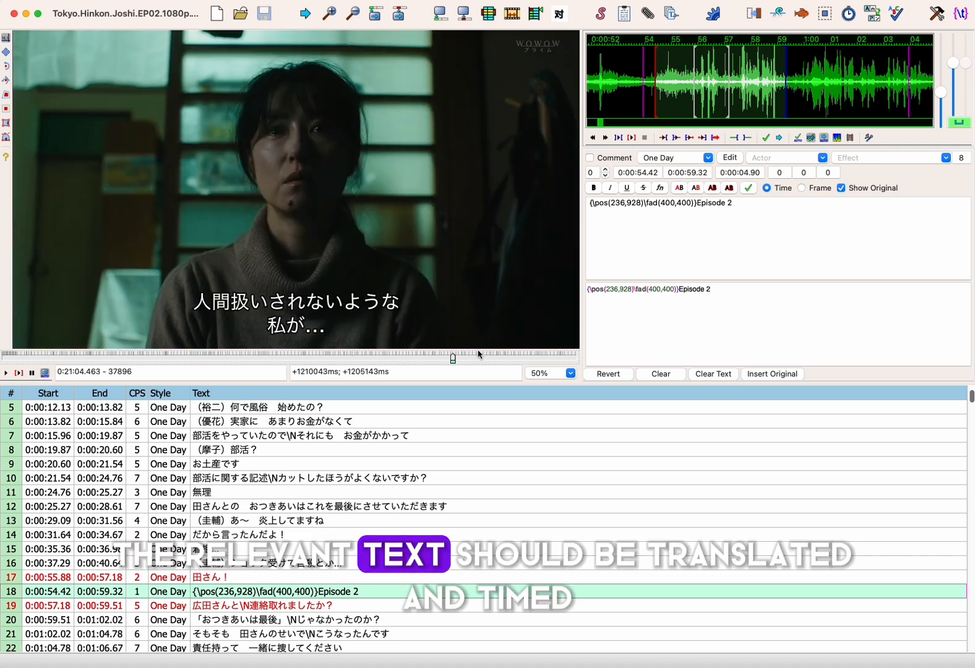
pyautogui.click(477, 357)
pyautogui.click(494, 358)
pyautogui.click(514, 358)
pyautogui.click(530, 357)
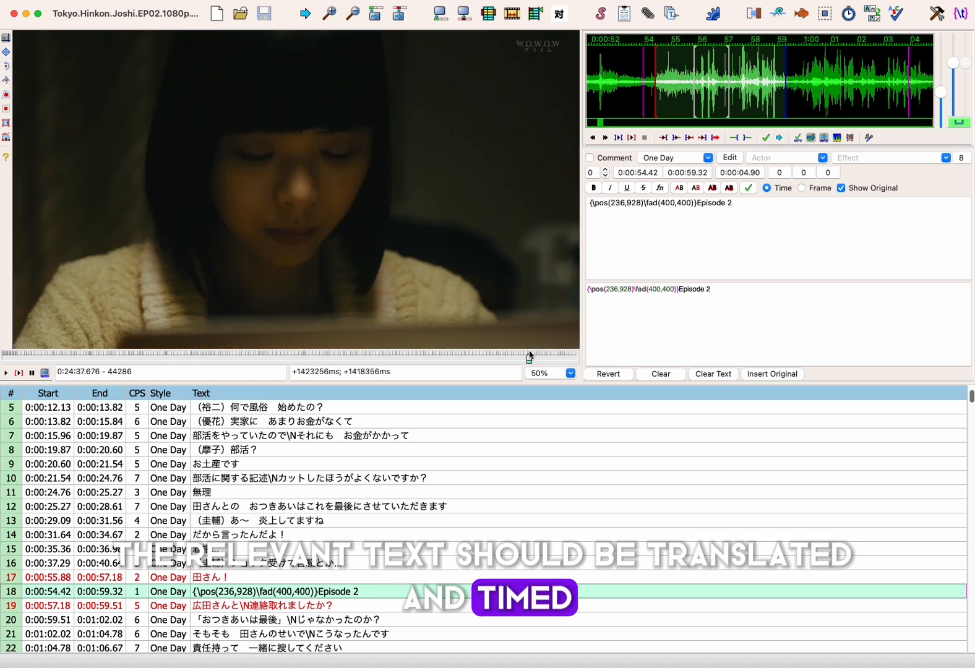
# - Go back to the laptop mail screen at about 0:15:19 and examine its on-screen text
pyautogui.click(451, 356)
pyautogui.click(378, 357)
pyautogui.click(329, 357)
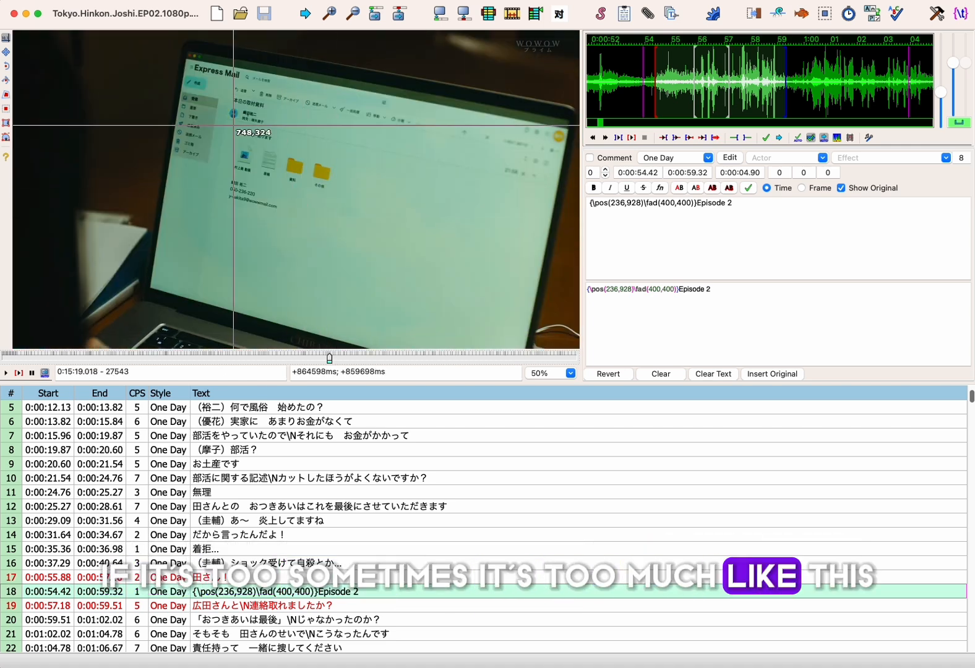
# - Scan the earlier part of the video backward to about 0:00:42 for more on-screen text
pyautogui.click(311, 358)
pyautogui.click(256, 358)
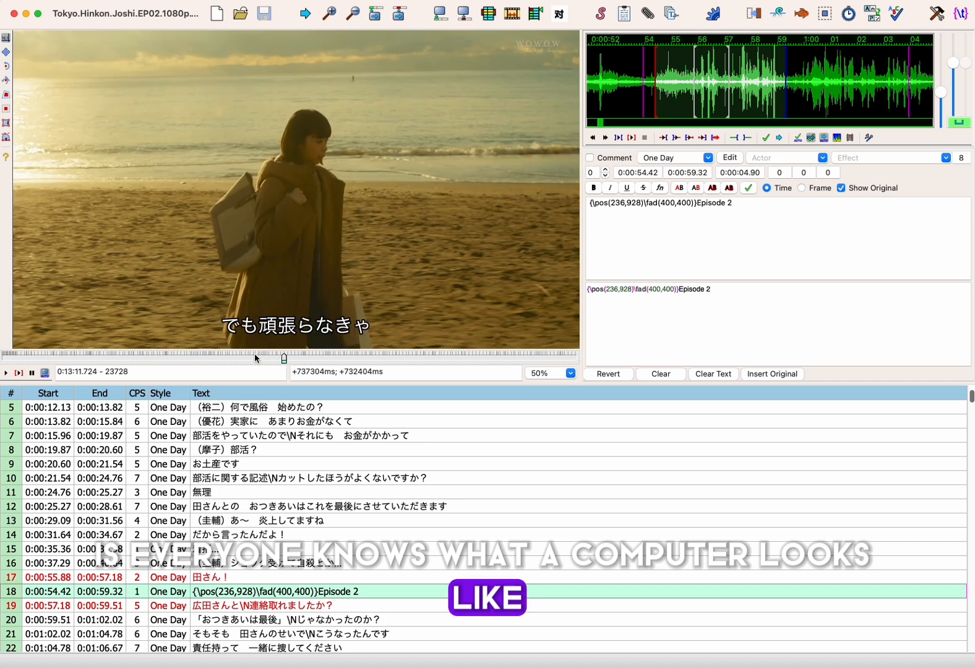
pyautogui.click(243, 354)
pyautogui.click(229, 357)
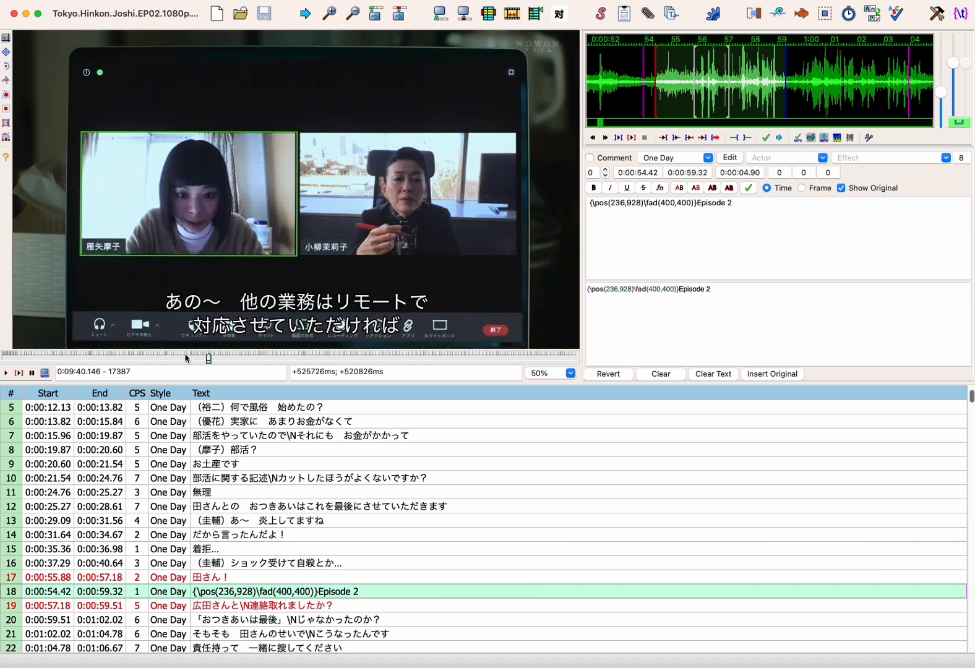
pyautogui.click(224, 356)
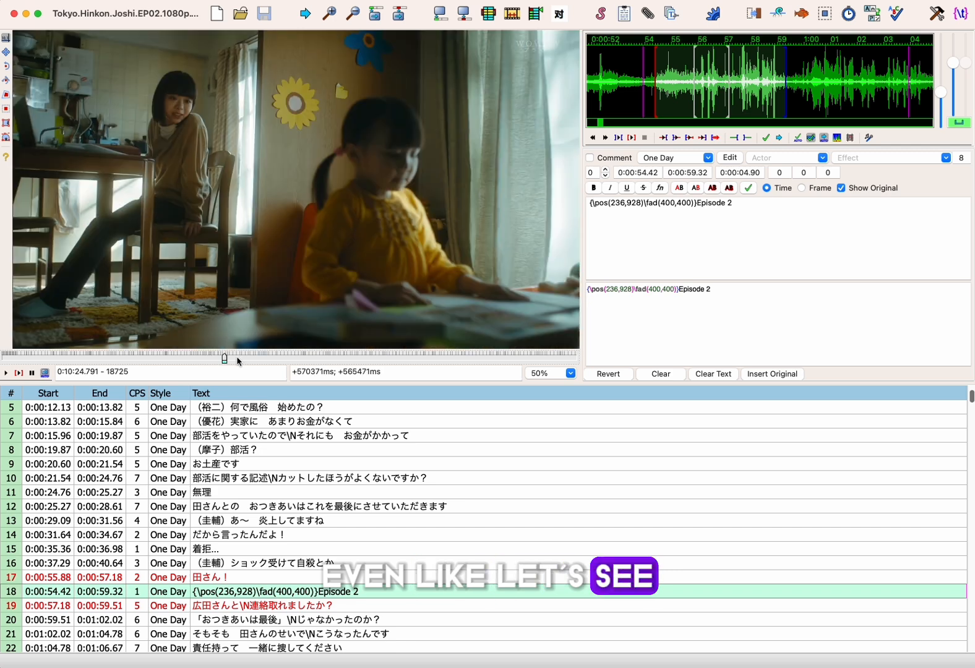
pyautogui.click(235, 355)
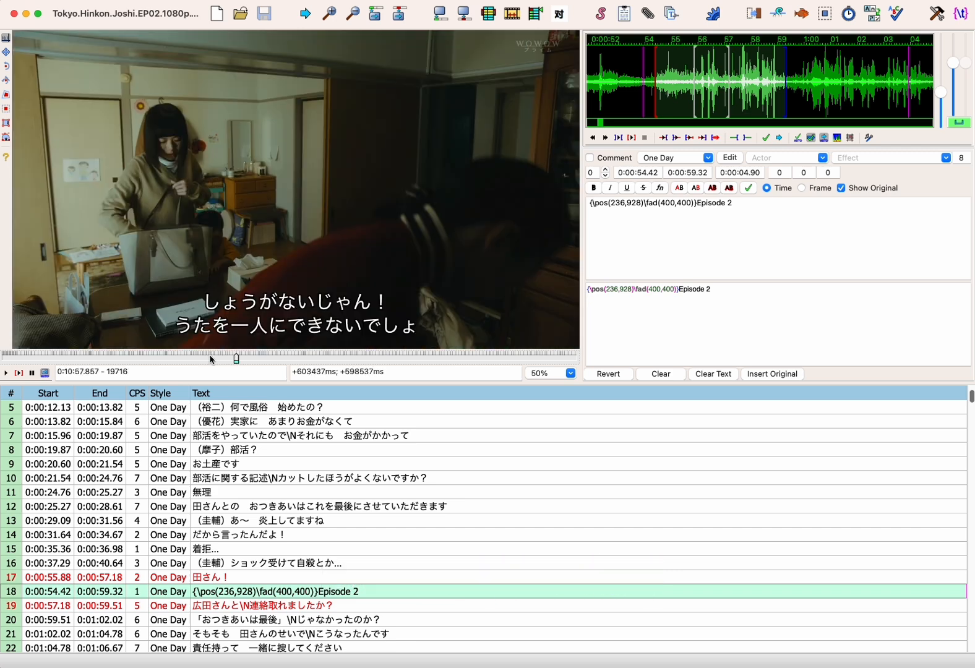
pyautogui.click(163, 358)
pyautogui.click(123, 358)
pyautogui.click(78, 356)
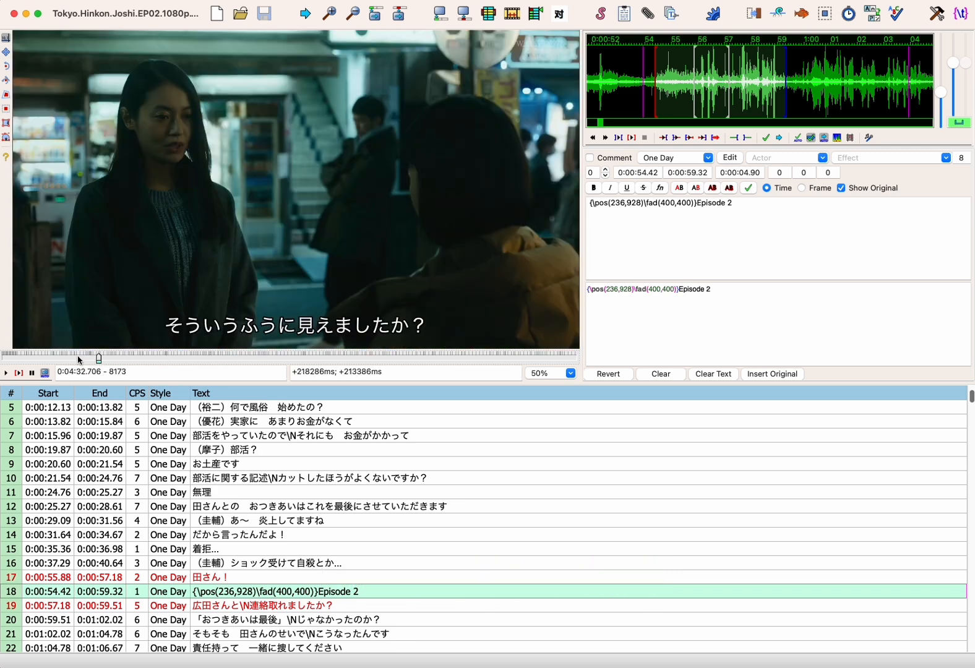
pyautogui.click(50, 355)
pyautogui.click(48, 356)
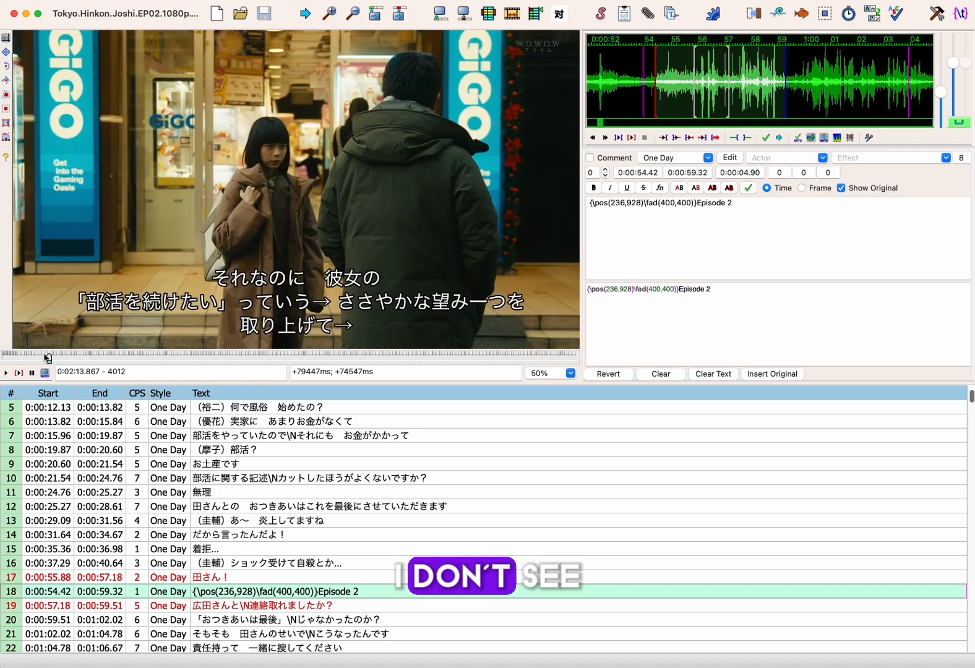
pyautogui.click(34, 357)
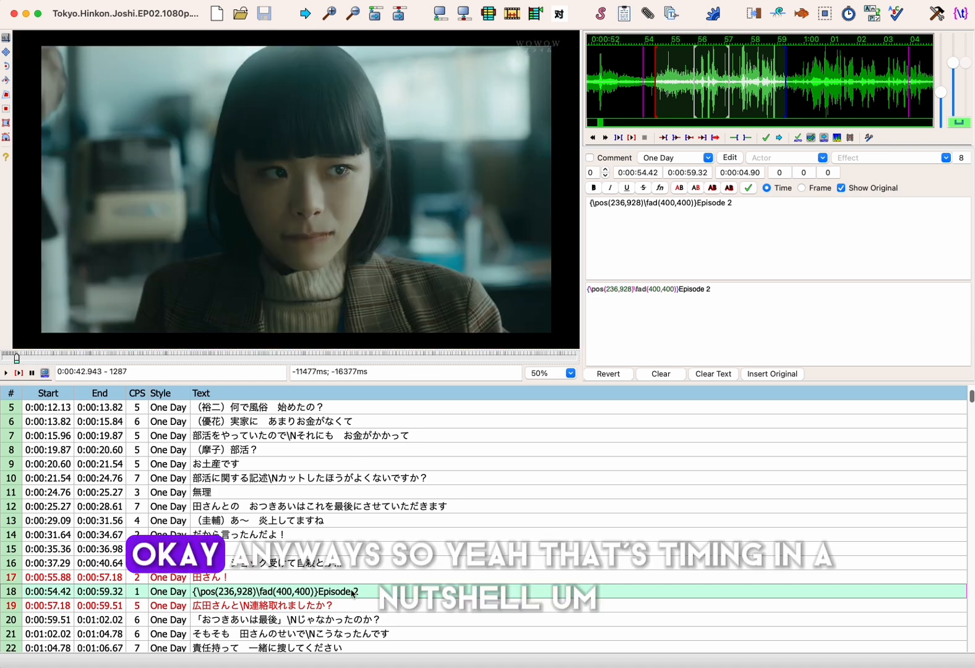
# - Mark the Episode 2 line as a comment, and turn commented line 198 (どうぞ\Nすいません) back into a regular dialogue line
pyautogui.click(610, 160)
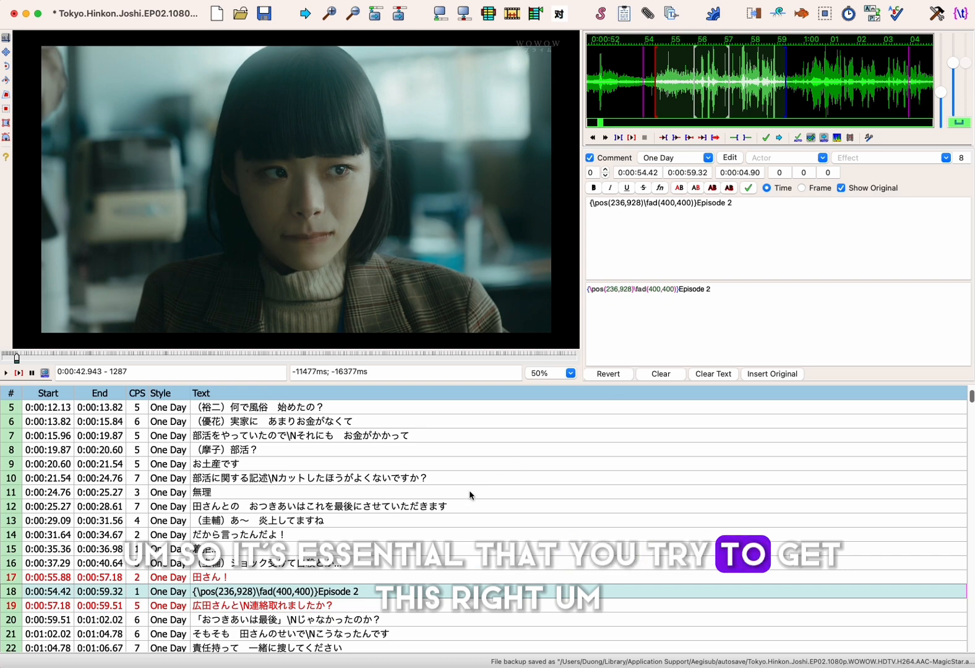
pyautogui.scroll(-9, 469, 490)
pyautogui.scroll(-20, 469, 490)
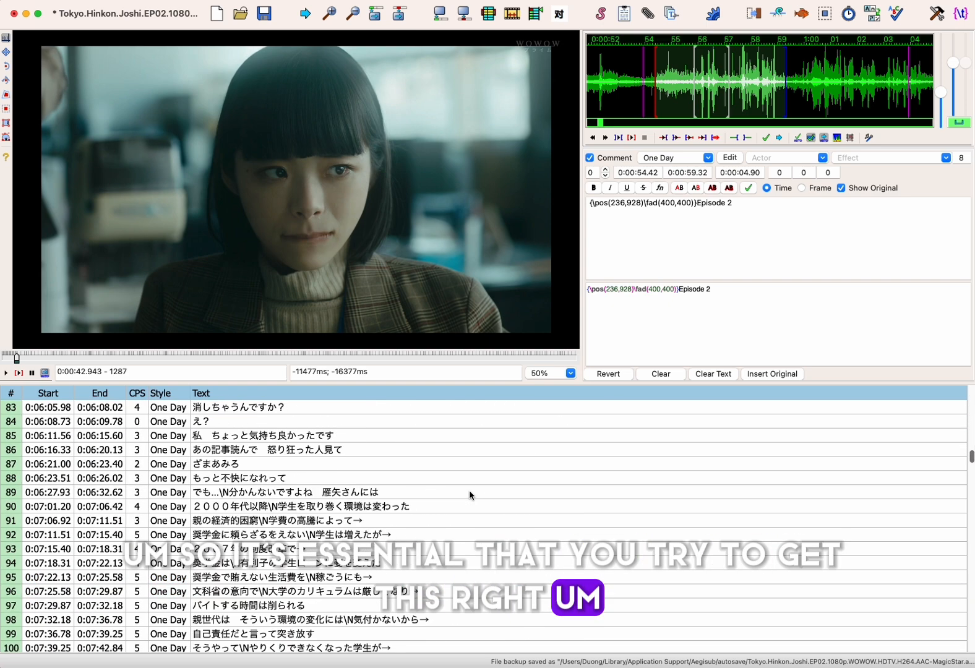
pyautogui.scroll(-5, 469, 490)
pyautogui.click(383, 464)
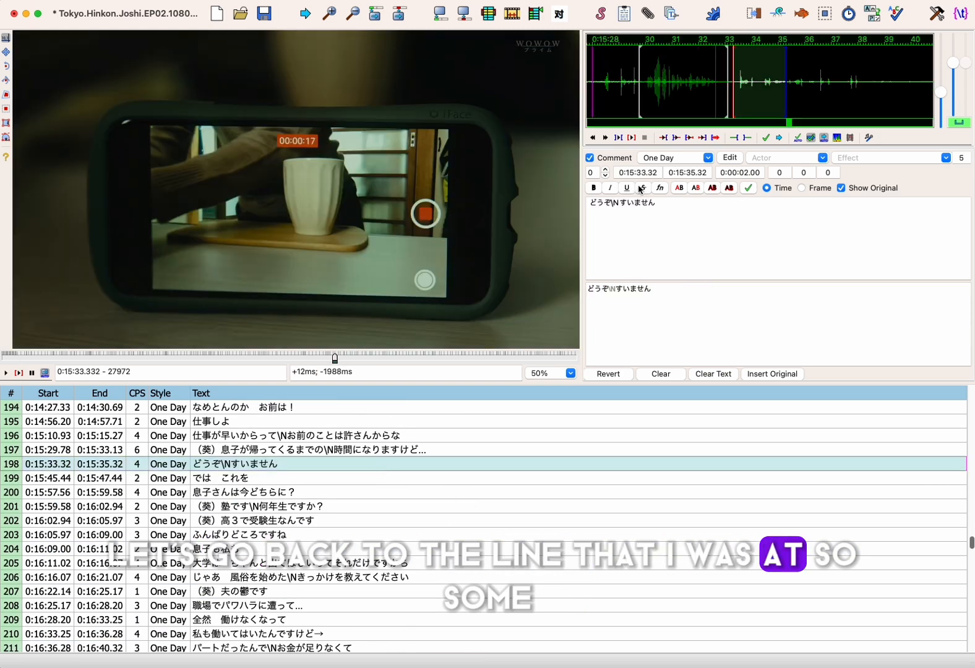
pyautogui.click(605, 160)
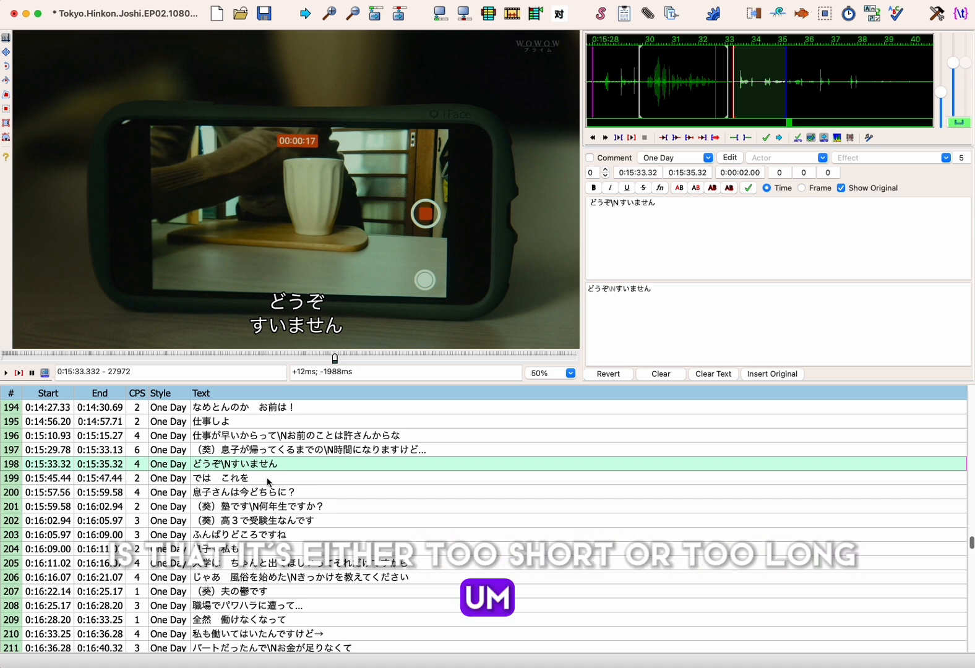
pyautogui.scroll(2, 268, 482)
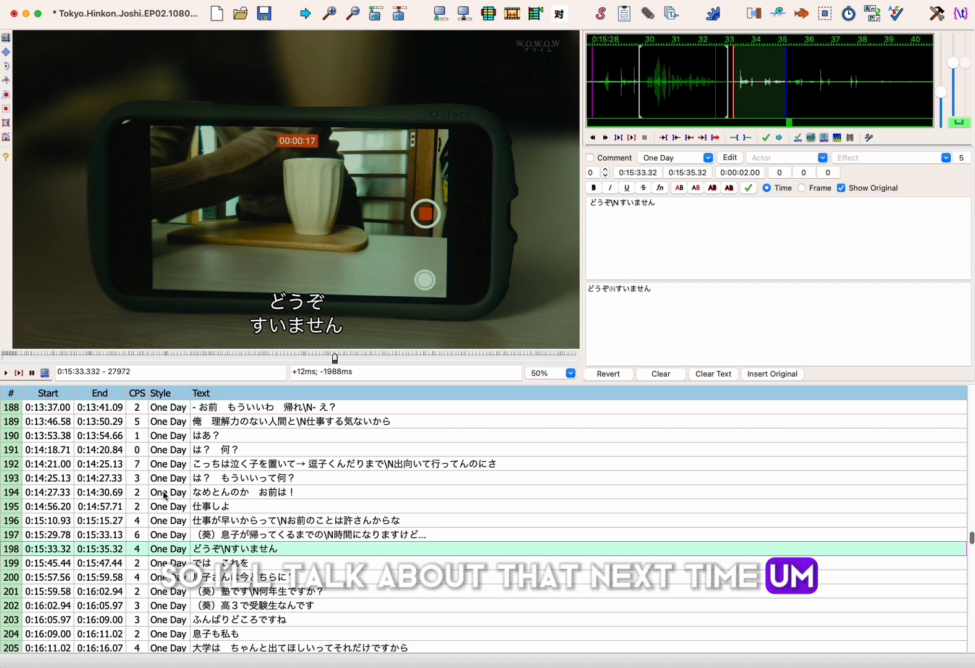
pyautogui.scroll(-1, 315, 534)
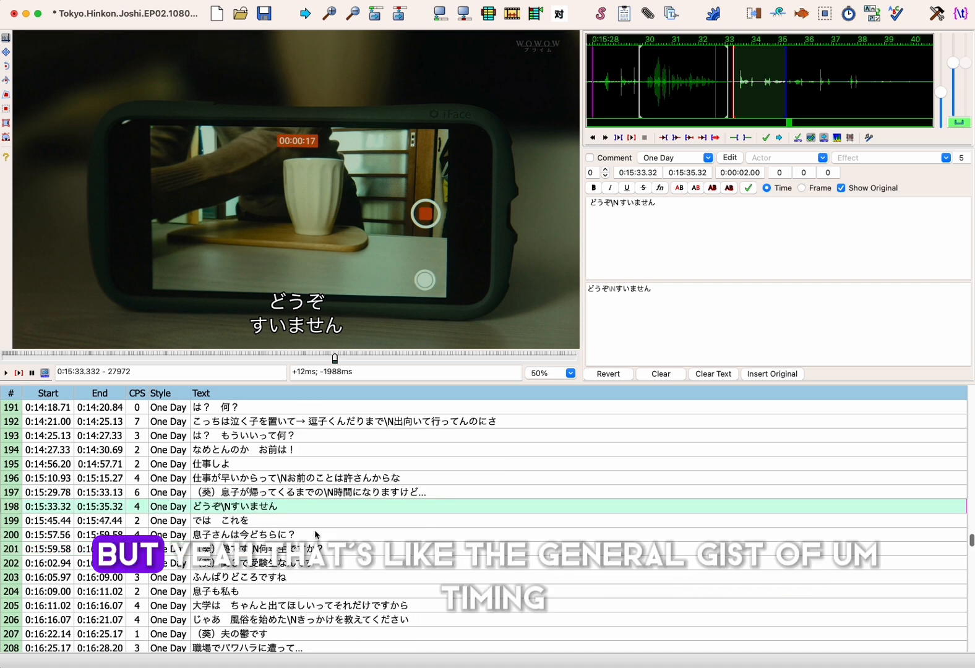